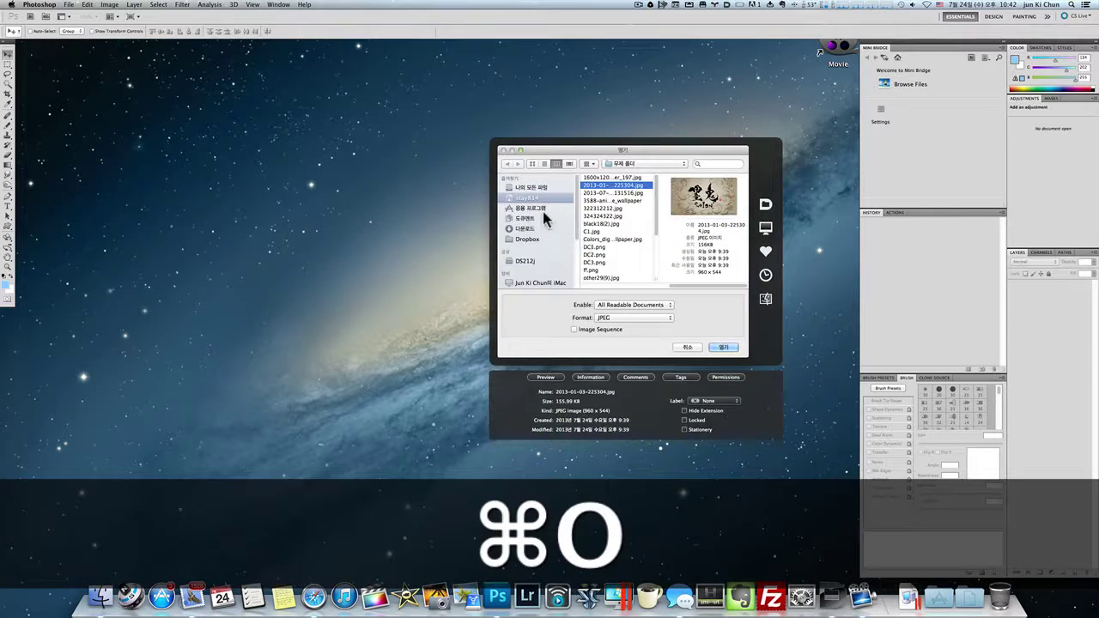
Open Vita Wall Paper.psd from the Documents folder and move its window away from the screen corner.
{"action": "left_click", "coordinate": [537, 218]}
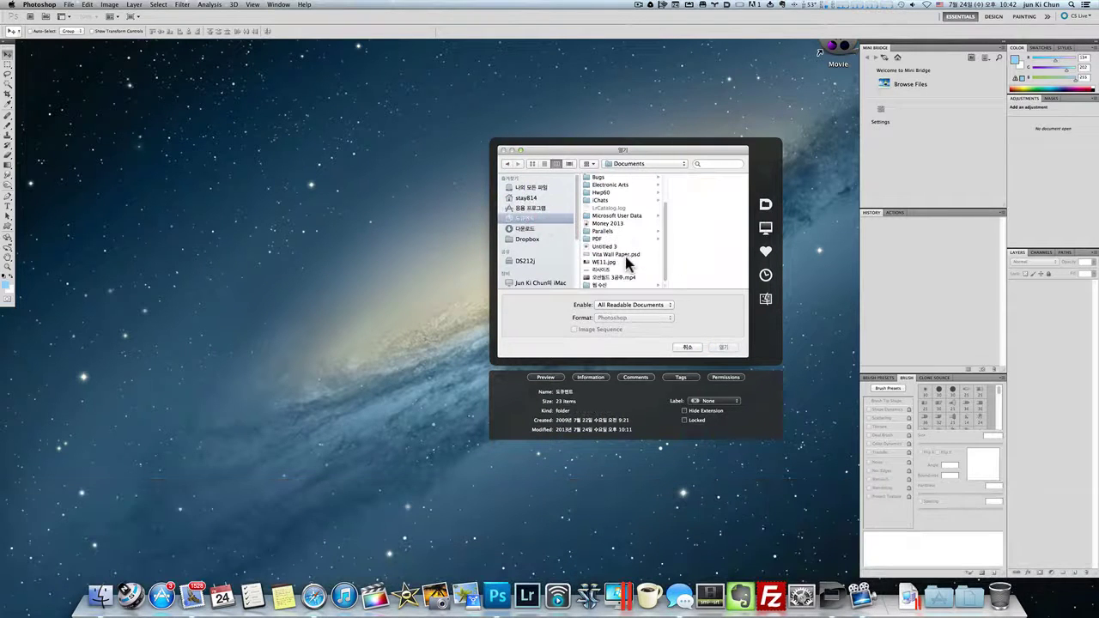
{"action": "left_click", "coordinate": [625, 255]}
{"action": "left_click", "coordinate": [723, 347]}
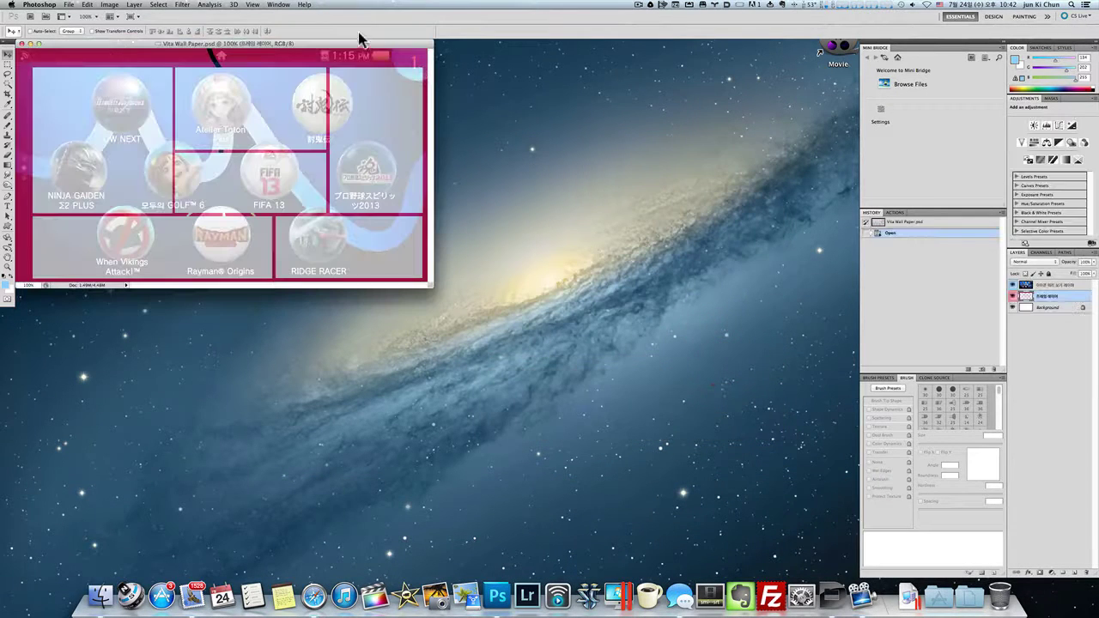
{"action": "left_click_drag", "start_coordinate": [354, 45], "coordinate": [418, 85]}
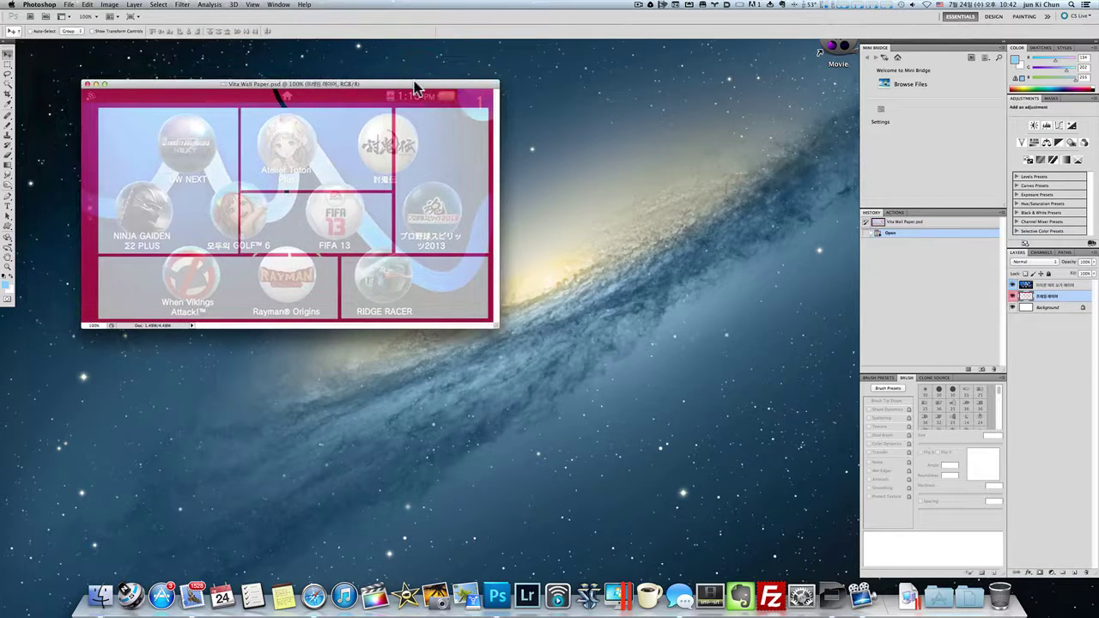
Open 2013-01-03-225304.jpg from the untitled folder on the Desktop and float it in its own window beside the wallpaper document.
{"action": "key", "text": "super+o"}
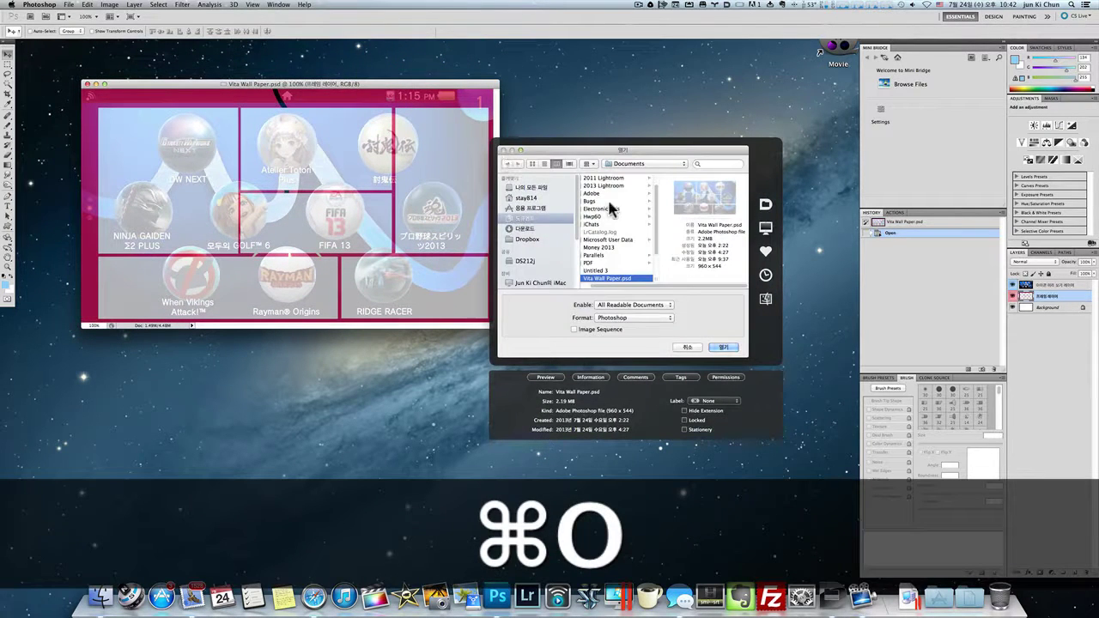
{"action": "left_click", "coordinate": [545, 197]}
{"action": "left_click", "coordinate": [623, 246]}
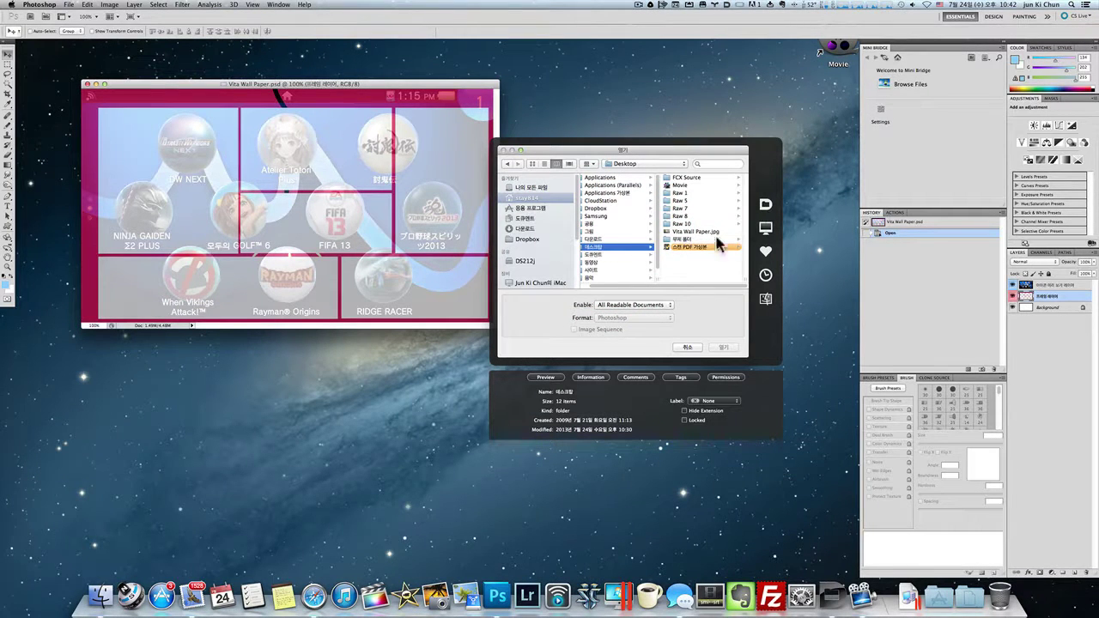
{"action": "left_click", "coordinate": [694, 240]}
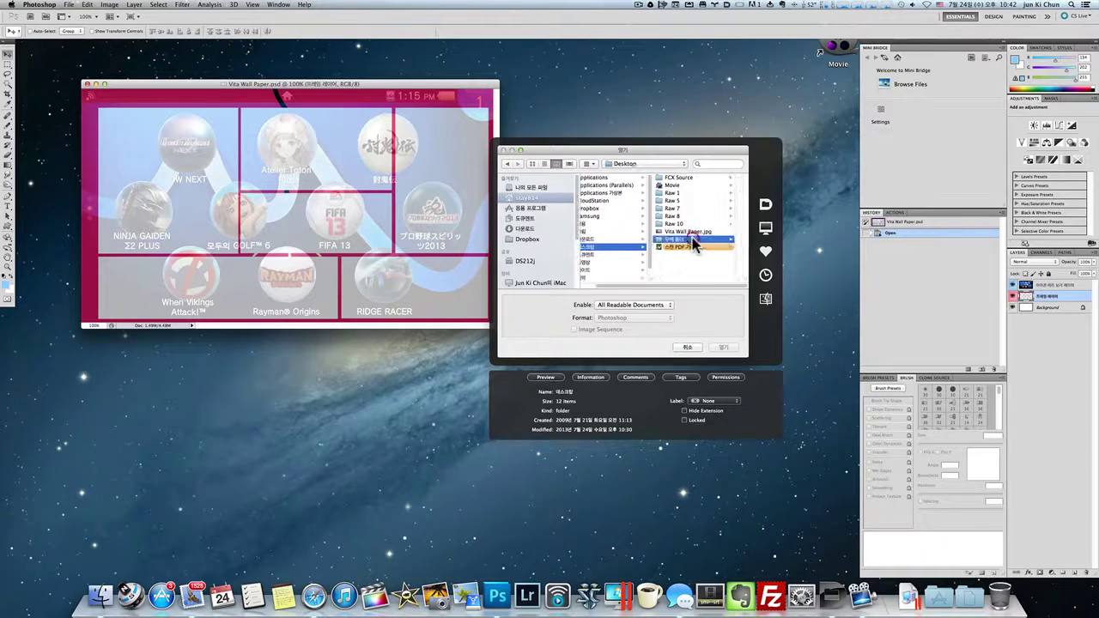
{"action": "left_click", "coordinate": [707, 184]}
{"action": "left_click", "coordinate": [641, 177]}
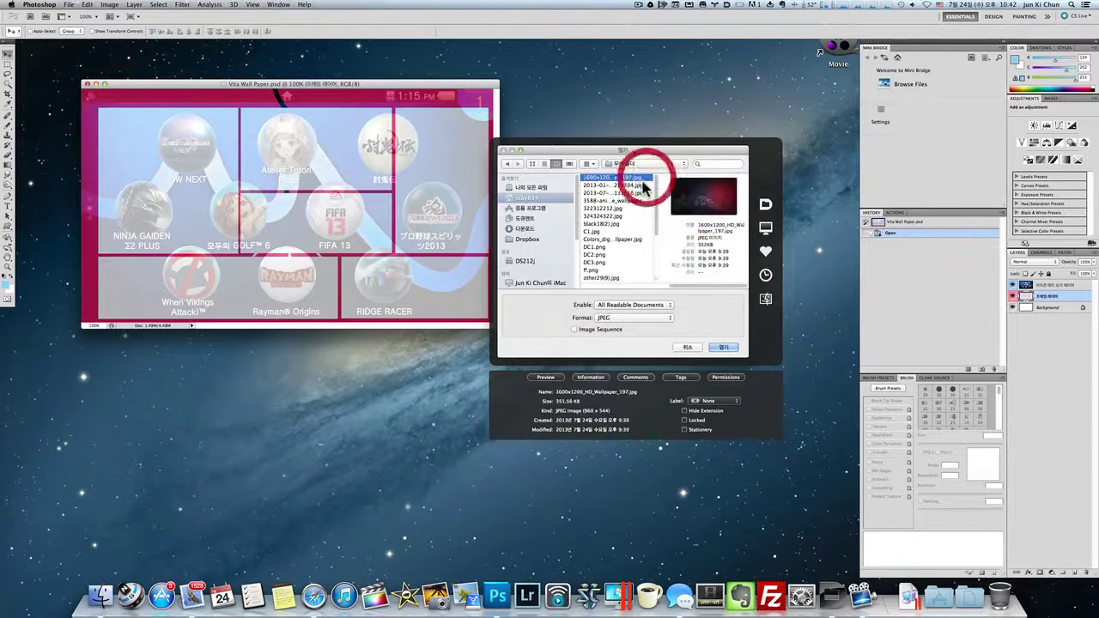
{"action": "left_click", "coordinate": [632, 184]}
{"action": "left_click", "coordinate": [640, 178]}
{"action": "left_click", "coordinate": [640, 186]}
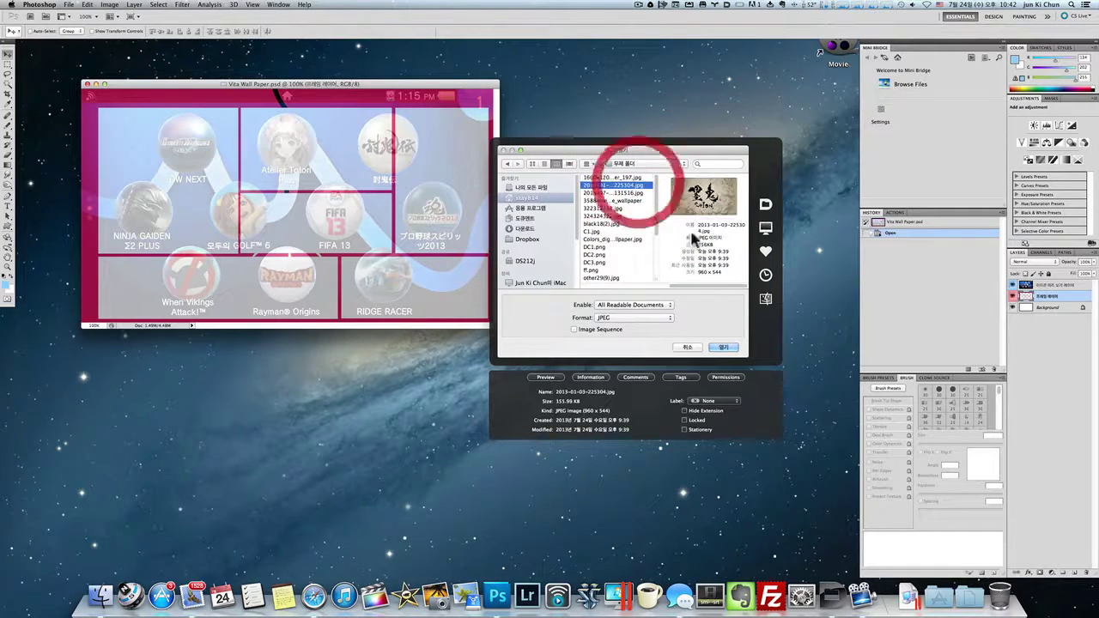
{"action": "left_click", "coordinate": [723, 347]}
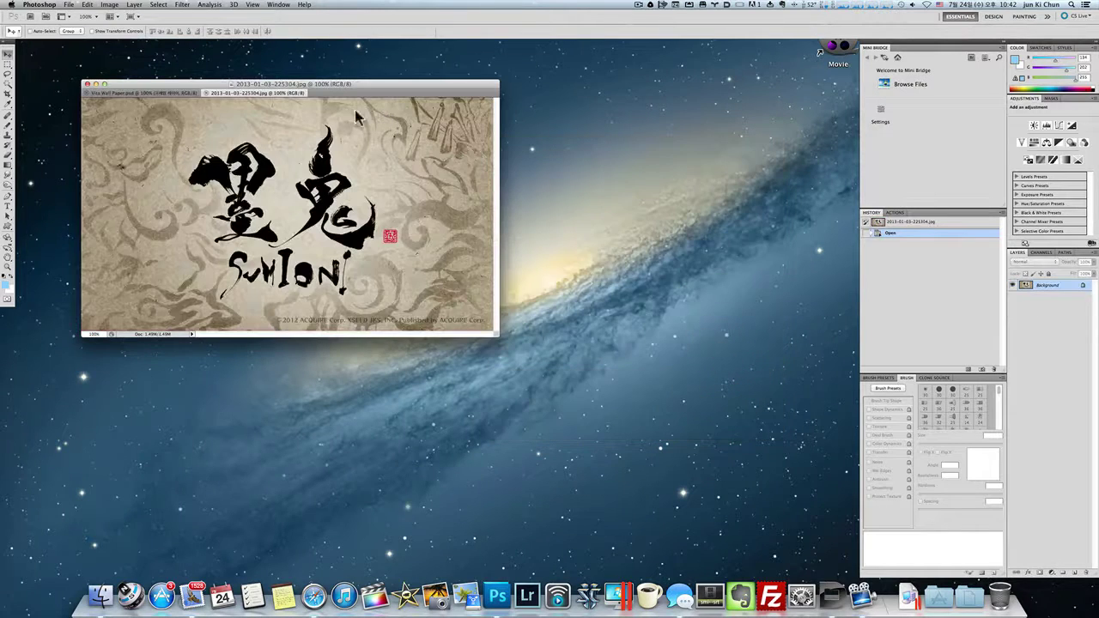
{"action": "left_click_drag", "start_coordinate": [276, 90], "coordinate": [636, 201]}
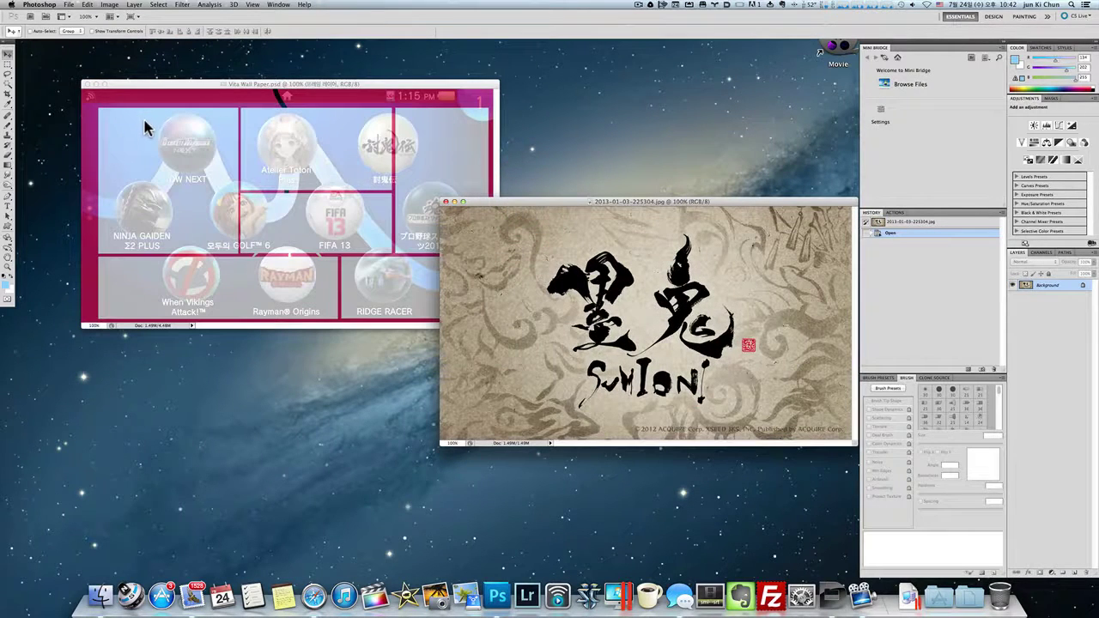
Copy the Sumioni image into Vita Wall Paper.psd as a new layer and align it with the canvas.
{"action": "key", "text": "v"}
{"action": "left_click", "coordinate": [204, 150]}
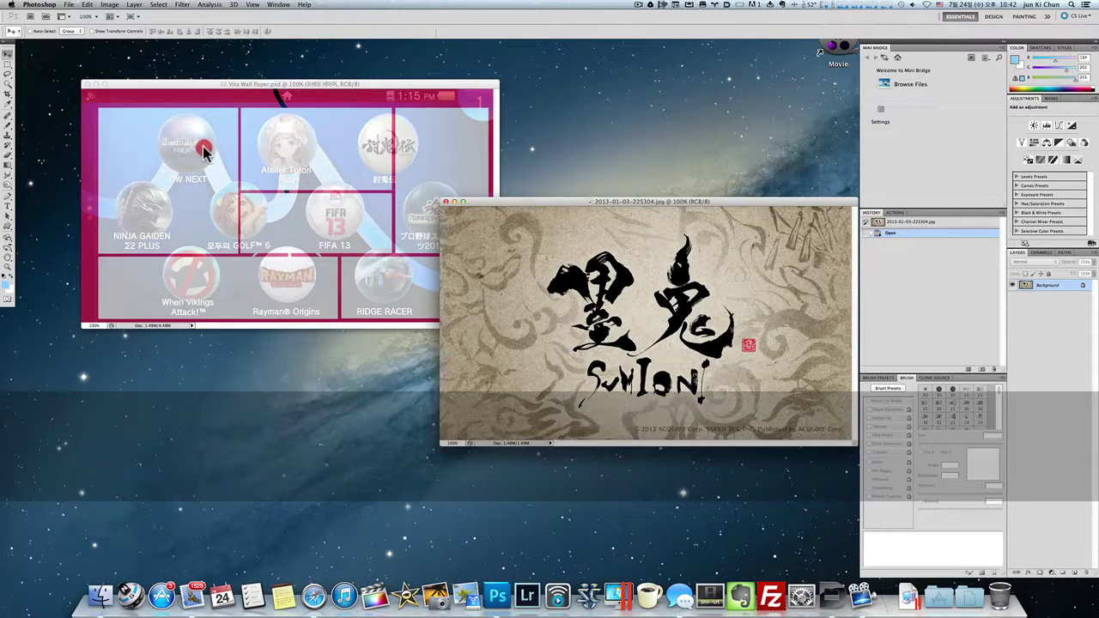
{"action": "left_click_drag", "start_coordinate": [204, 150], "coordinate": [181, 145]}
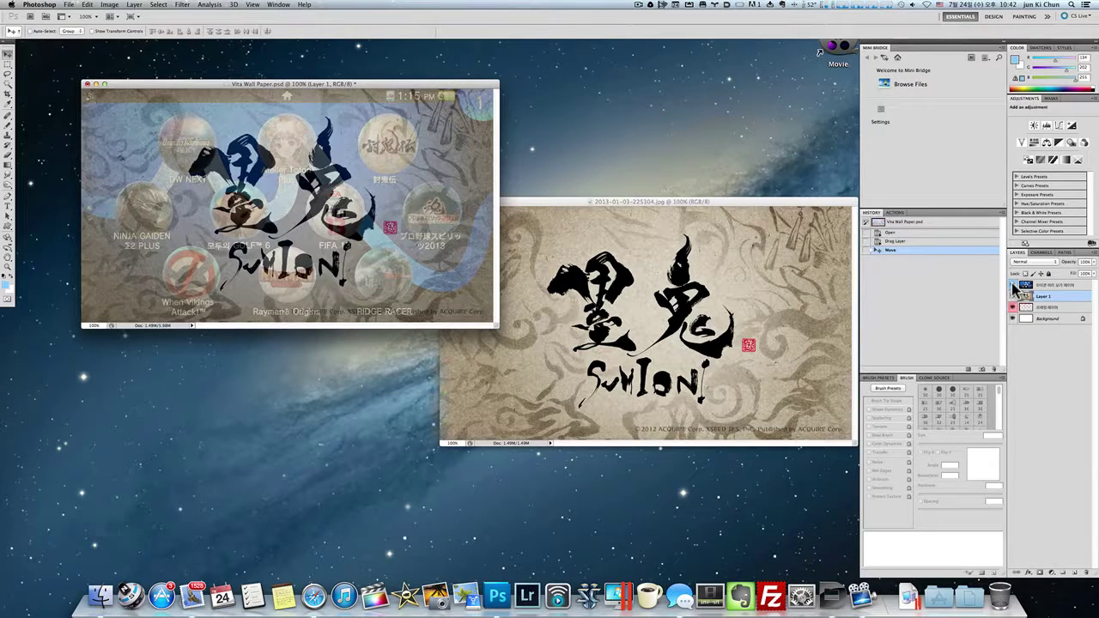
Hide the icon preview layer and the Sumioni image layer so that the pink frame layer is exposed.
{"action": "left_click", "coordinate": [1071, 285]}
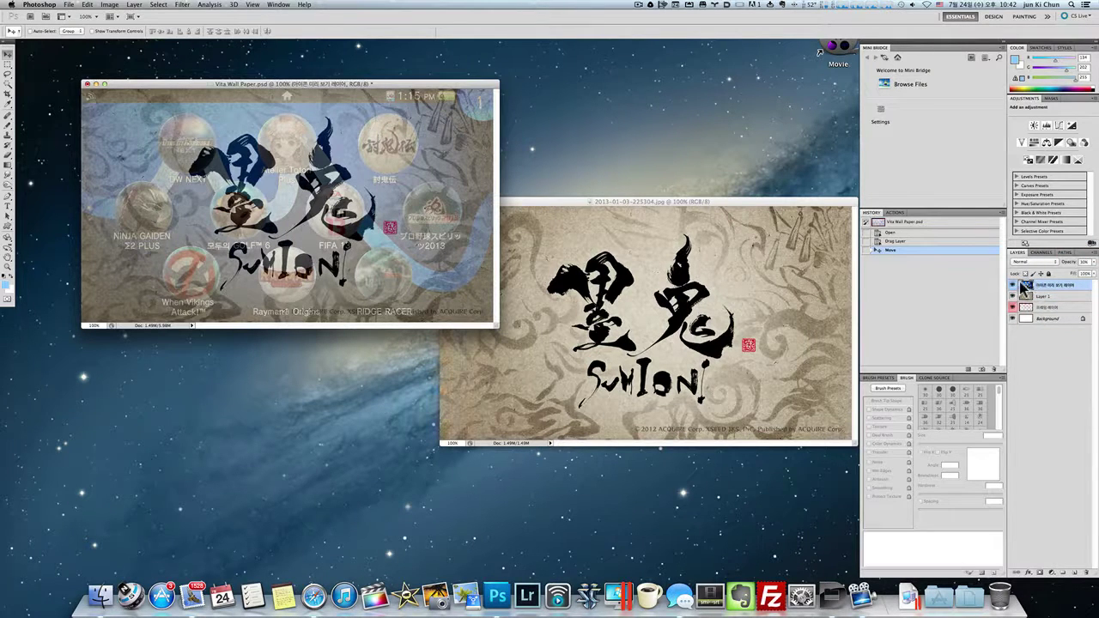
{"action": "left_click", "coordinate": [1014, 285]}
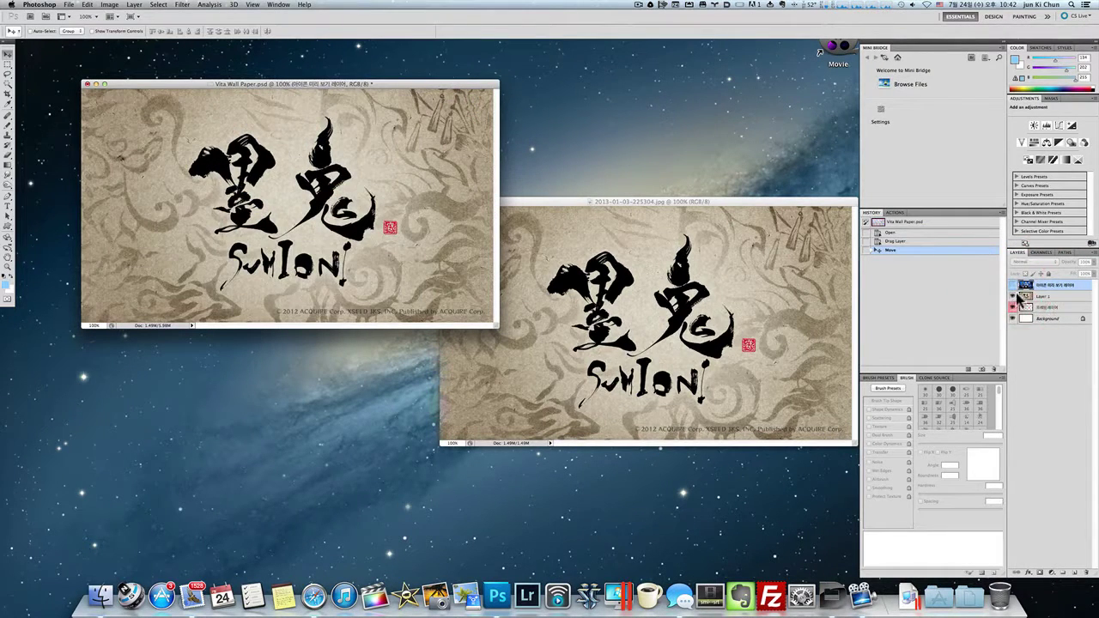
{"action": "left_click", "coordinate": [1013, 306]}
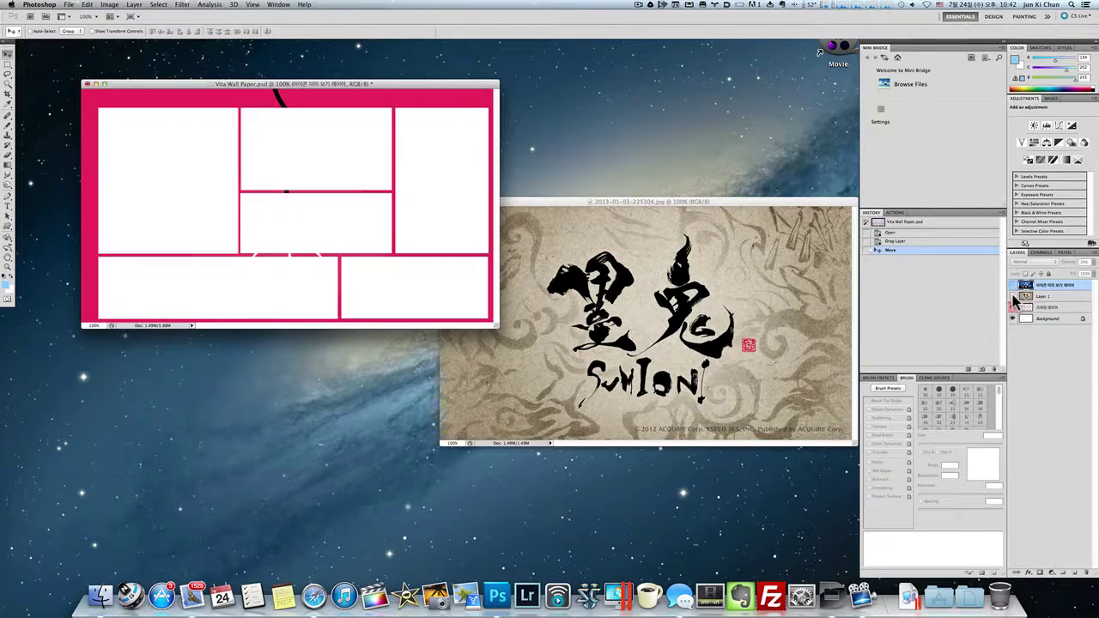
Select all six white panels of the frame layer together with the Magic Wand.
{"action": "left_click", "coordinate": [1056, 307]}
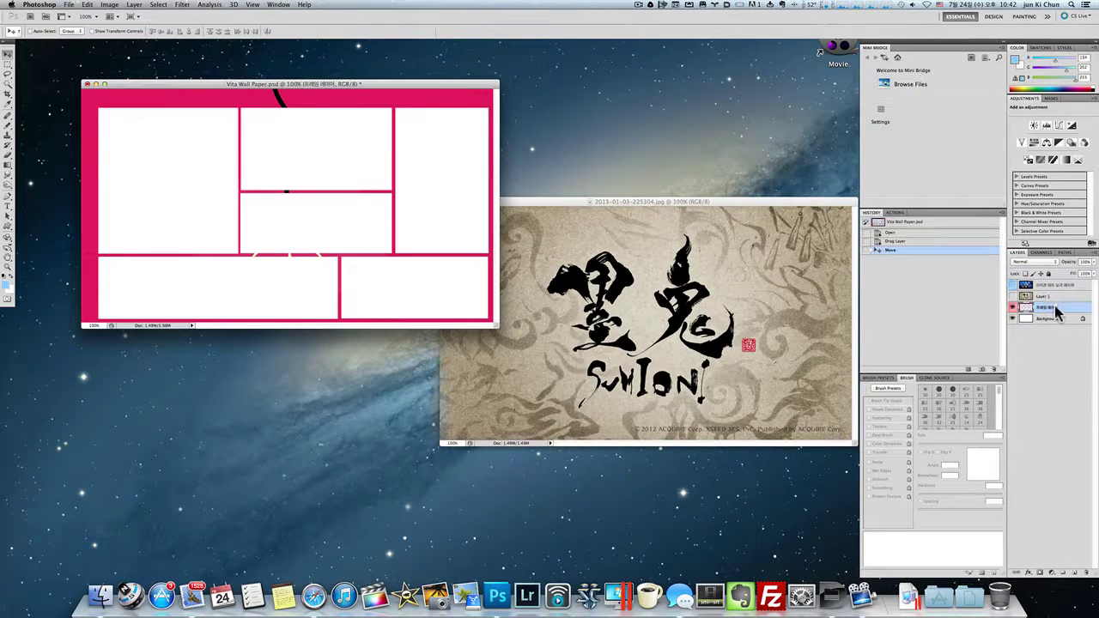
{"action": "left_click", "coordinate": [8, 85]}
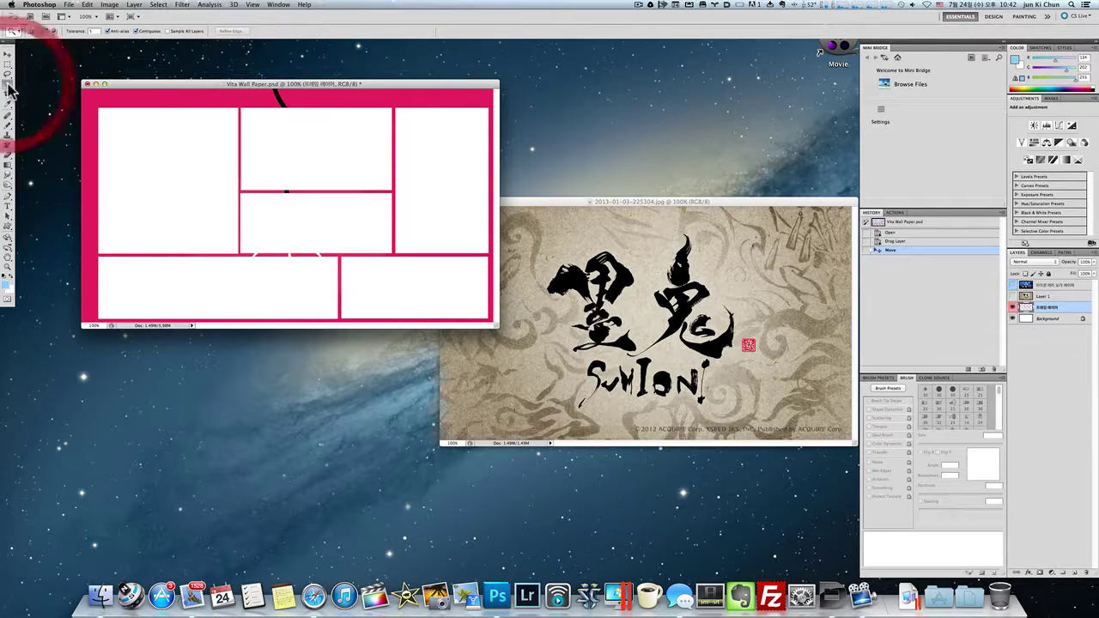
{"action": "left_click", "coordinate": [178, 158]}
{"action": "left_click", "coordinate": [305, 151], "text": "shift"}
{"action": "left_click", "coordinate": [316, 222], "text": "shift"}
{"action": "left_click", "coordinate": [431, 181], "text": "shift"}
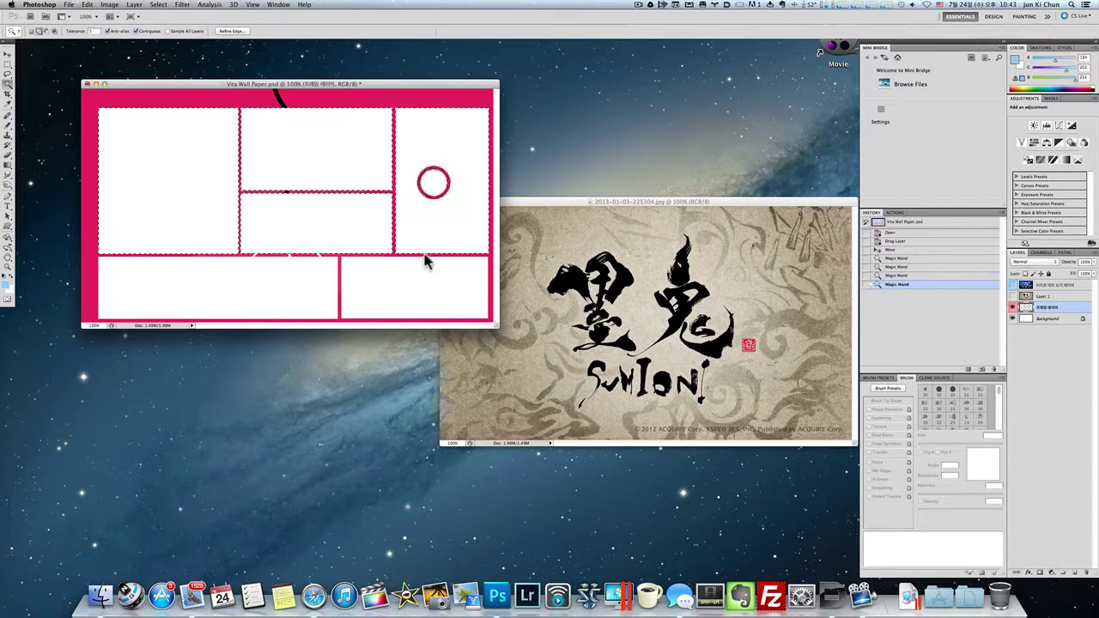
{"action": "left_click", "coordinate": [418, 289], "text": "shift"}
{"action": "left_click", "coordinate": [238, 290], "text": "shift"}
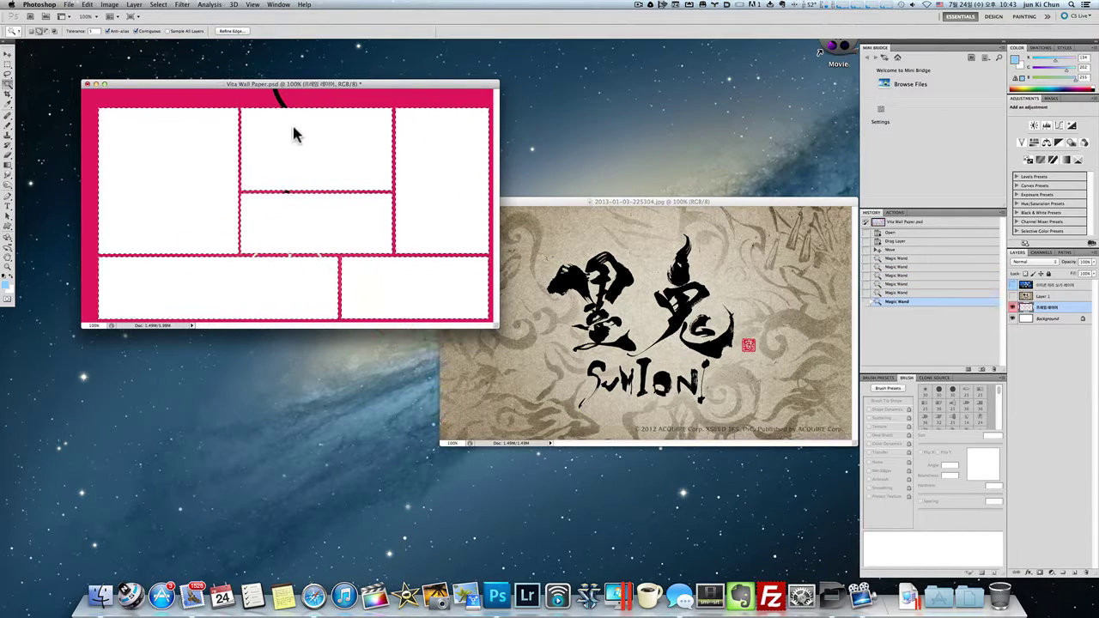
Smooth the panel selection with a sample radius of 3 pixels.
{"action": "left_click", "coordinate": [112, 7]}
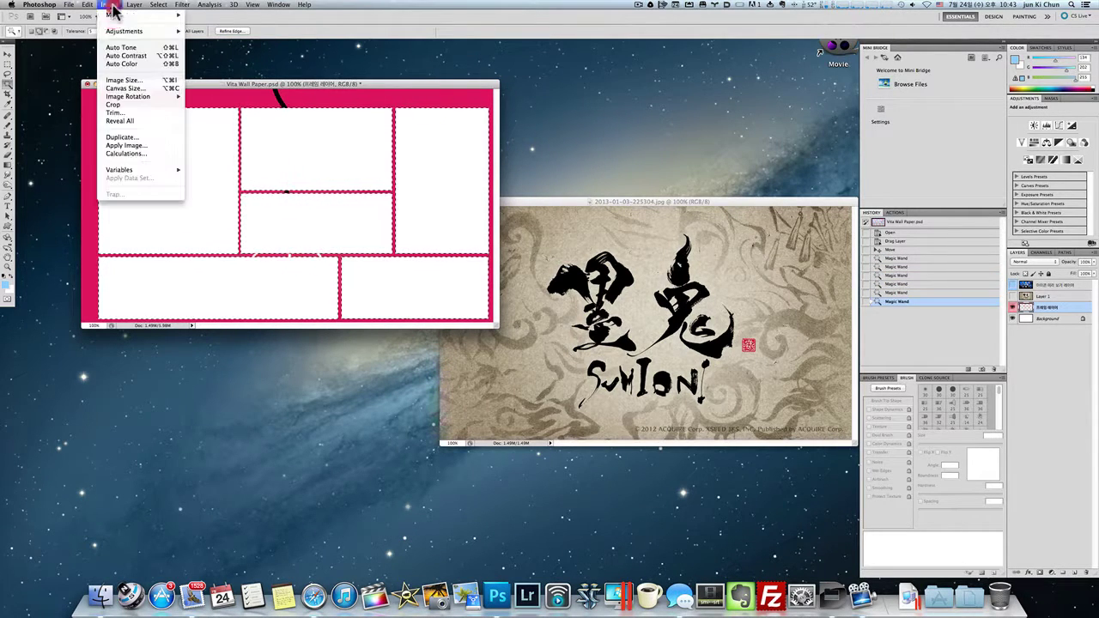
{"action": "mouse_move", "coordinate": [89, 7]}
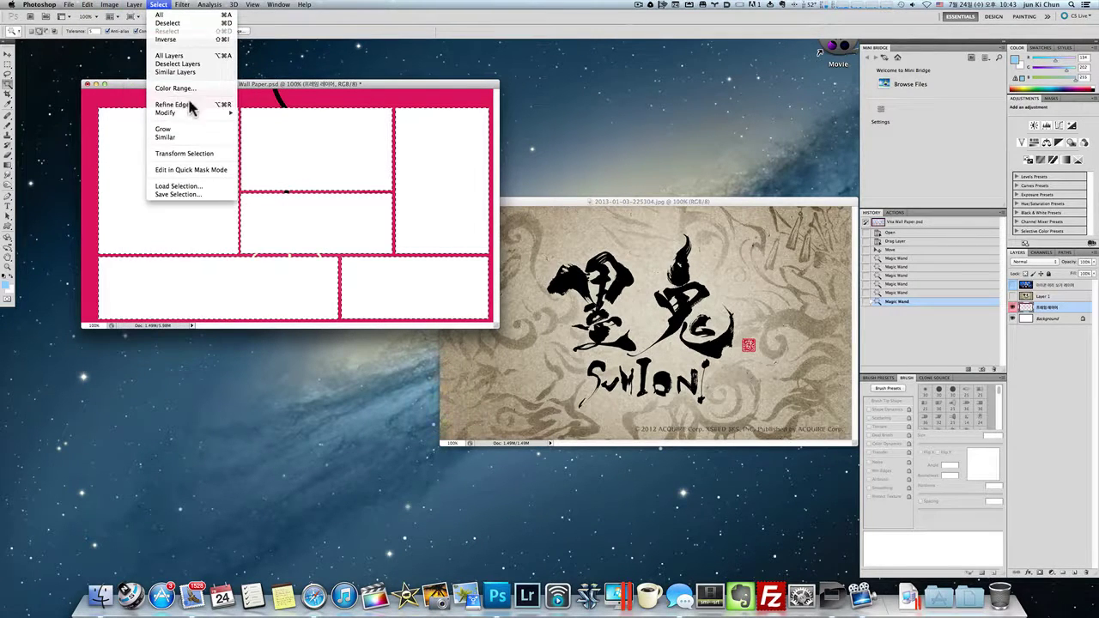
{"action": "mouse_move", "coordinate": [196, 113]}
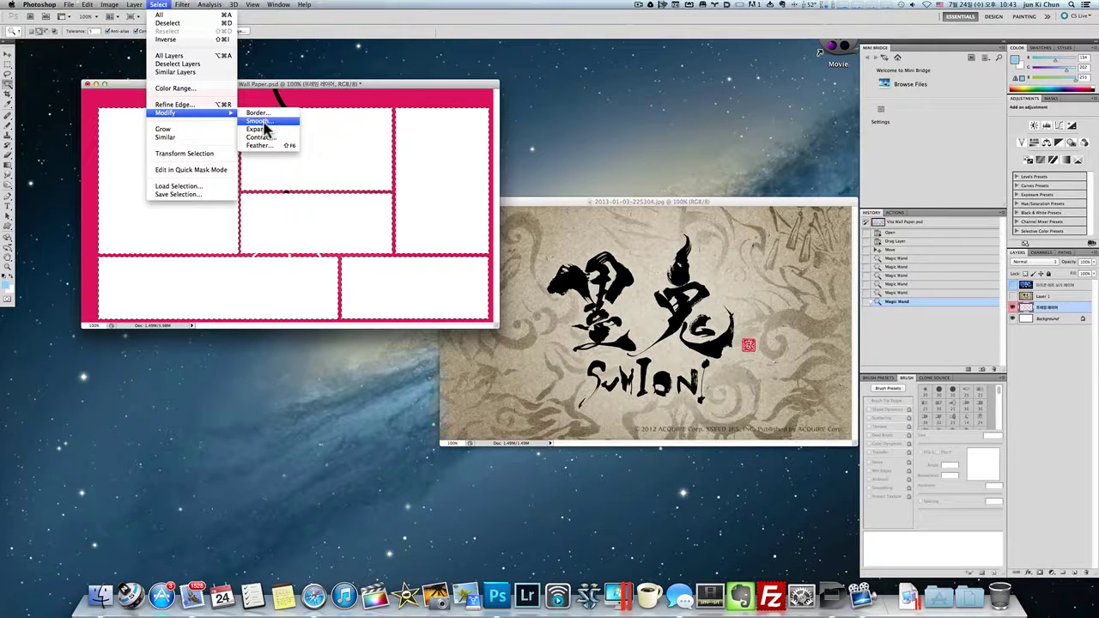
{"action": "left_click", "coordinate": [269, 121]}
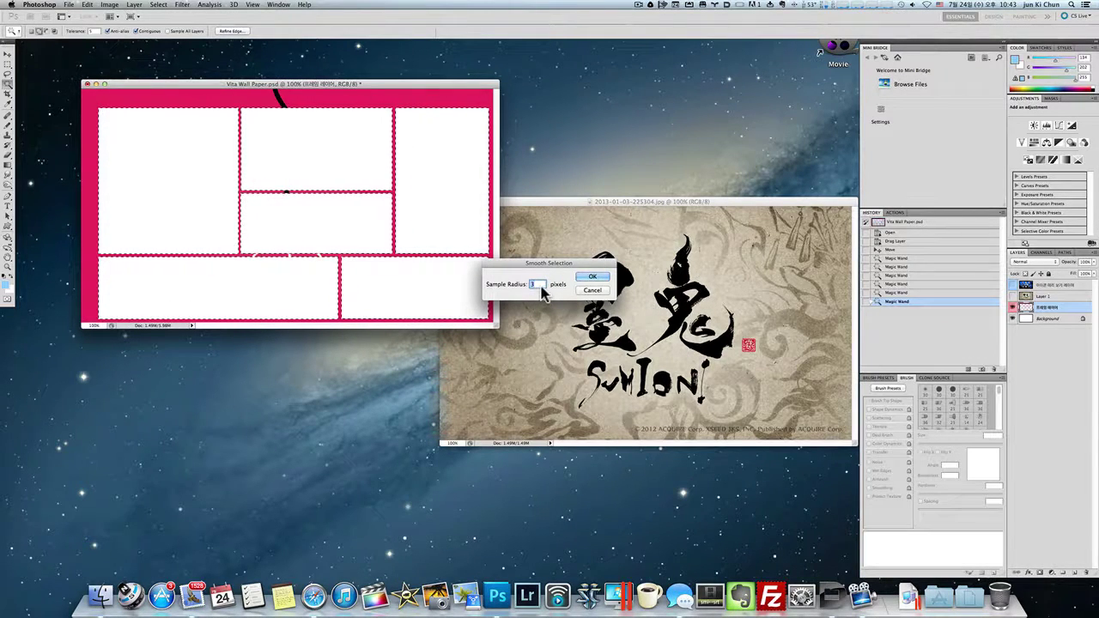
{"action": "left_click", "coordinate": [591, 278]}
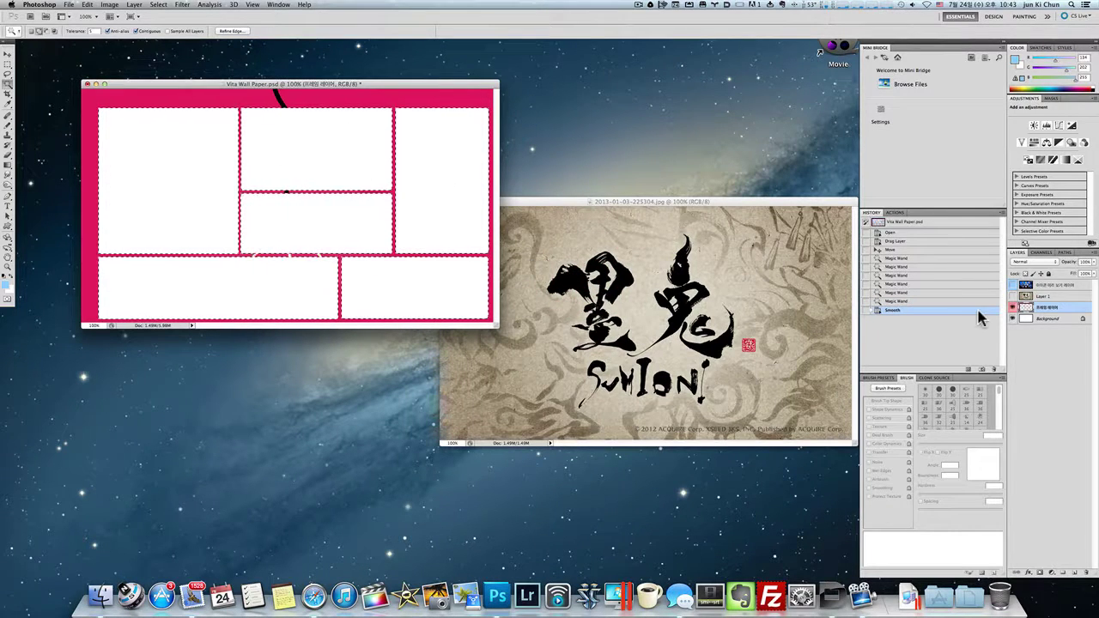
Hide the frame layer, then show the Sumioni image layer and make it active.
{"action": "left_click", "coordinate": [1014, 306]}
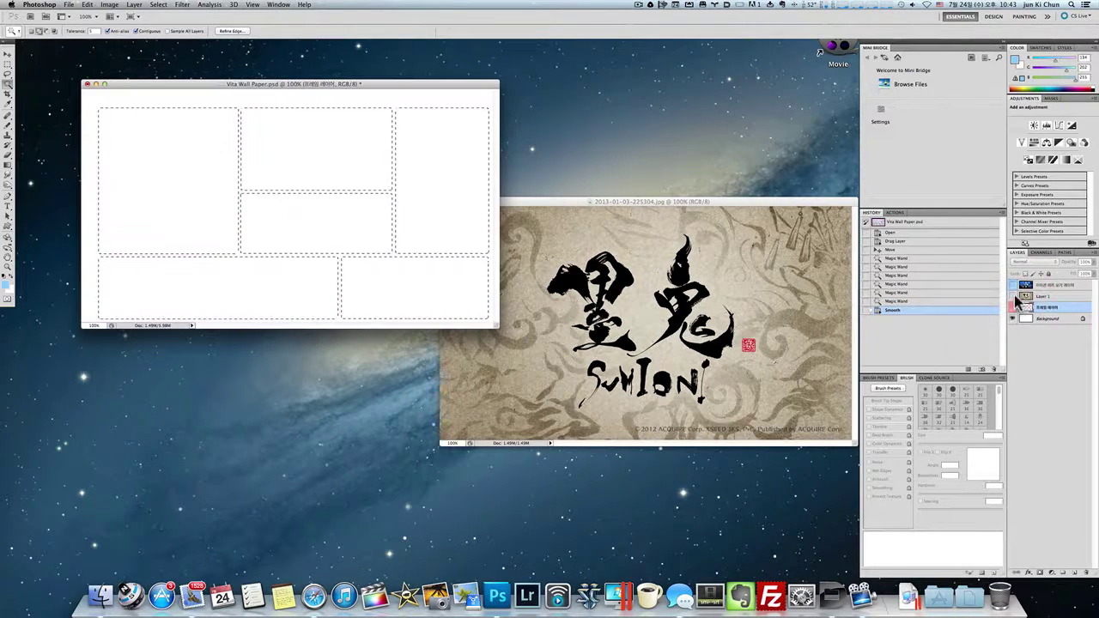
{"action": "left_click", "coordinate": [1014, 295]}
{"action": "left_click", "coordinate": [1023, 297]}
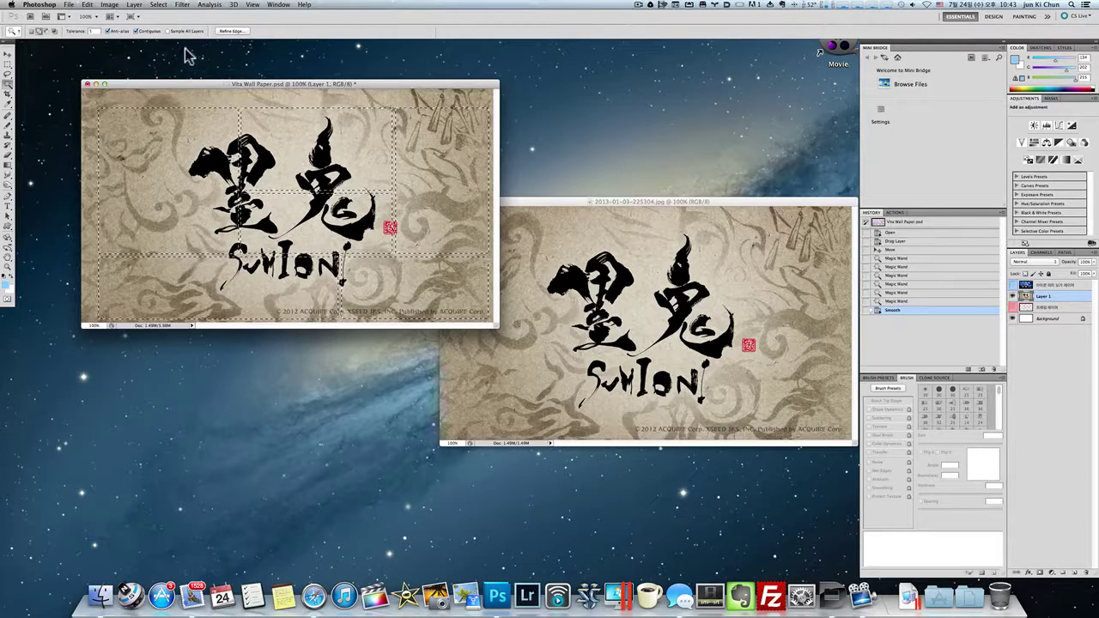
Clear the selected panel areas from the Sumioni image layer and deselect.
{"action": "left_click", "coordinate": [109, 5]}
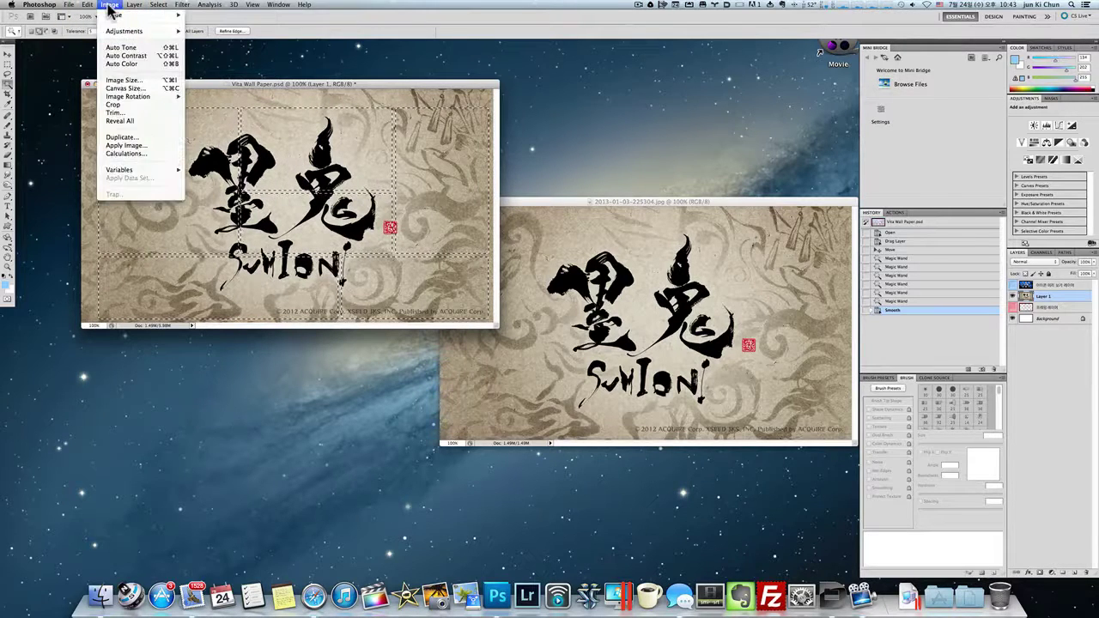
{"action": "mouse_move", "coordinate": [87, 6]}
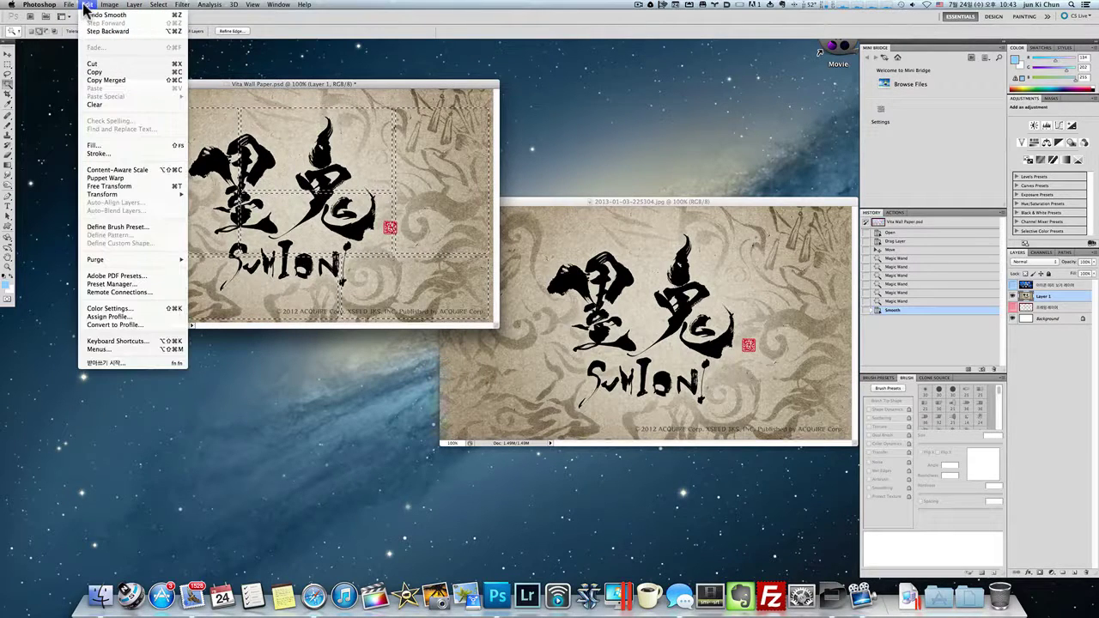
{"action": "left_click", "coordinate": [114, 105]}
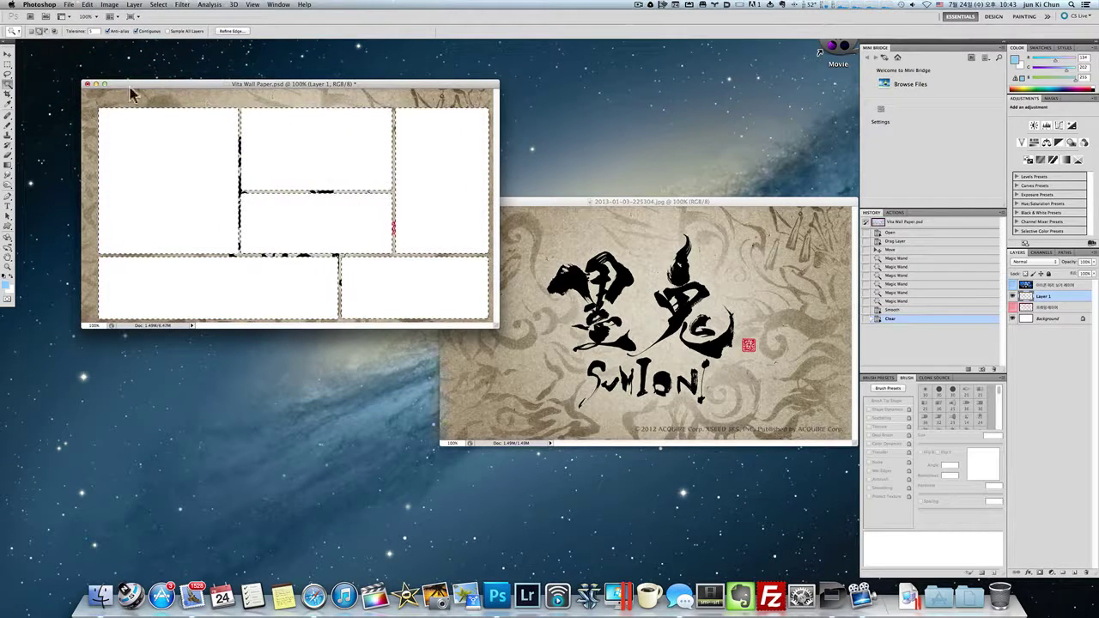
{"action": "key", "text": "super+d"}
{"action": "key", "text": "m"}
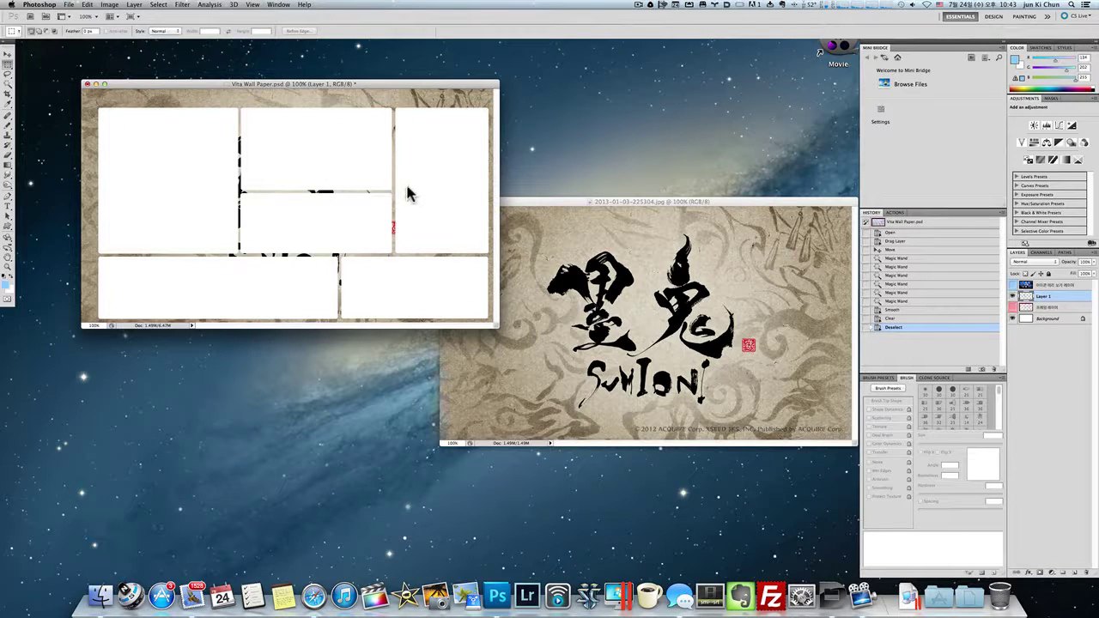
Close the original 2013-01-03-225304.jpg document and return to the wallpaper document.
{"action": "left_click", "coordinate": [507, 200]}
{"action": "left_click", "coordinate": [445, 202]}
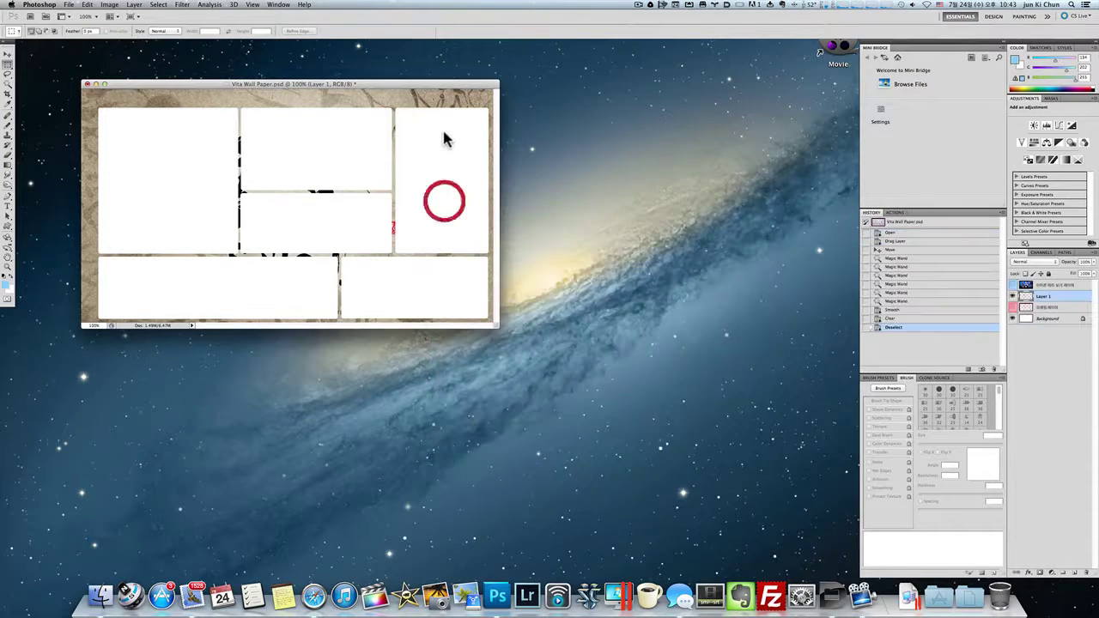
{"action": "left_click", "coordinate": [437, 87]}
Open the 3588-anime_one_piece_wallpaper, rr.png, T1.png and tt.png pictures together.
{"action": "key", "text": "super+o"}
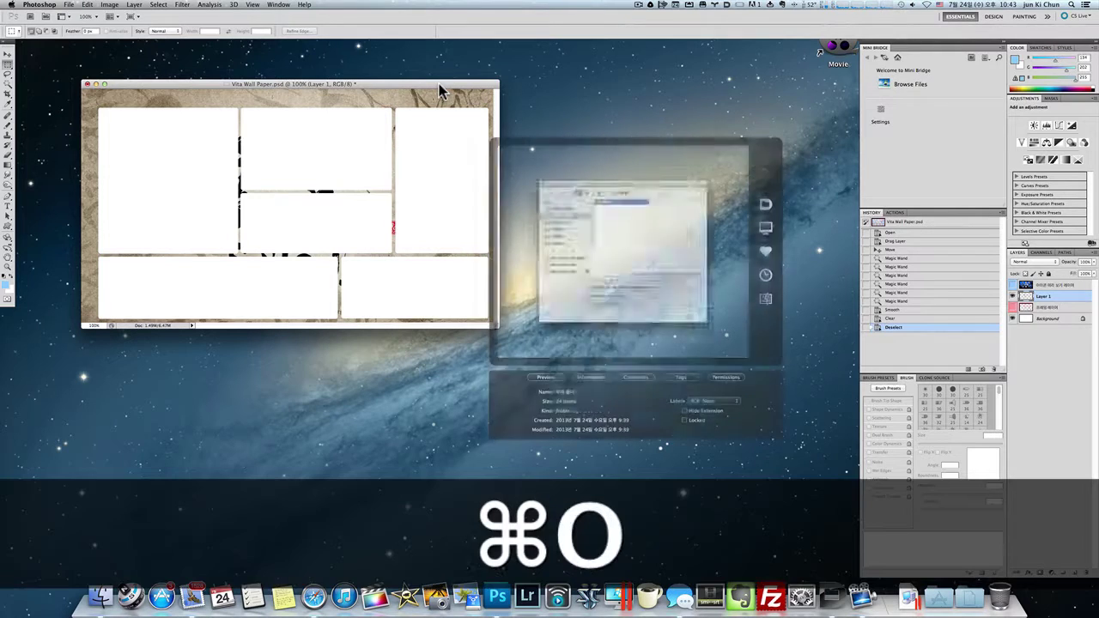
{"action": "left_click", "coordinate": [633, 200]}
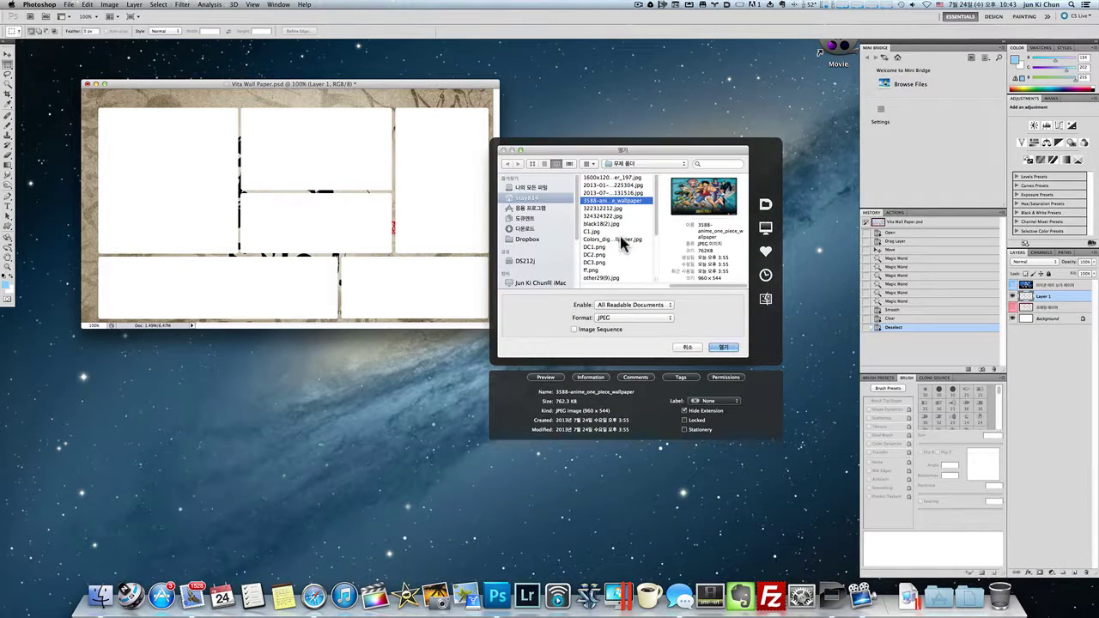
{"action": "scroll", "coordinate": [622, 245], "scroll_direction": "down", "scroll_amount": 5}
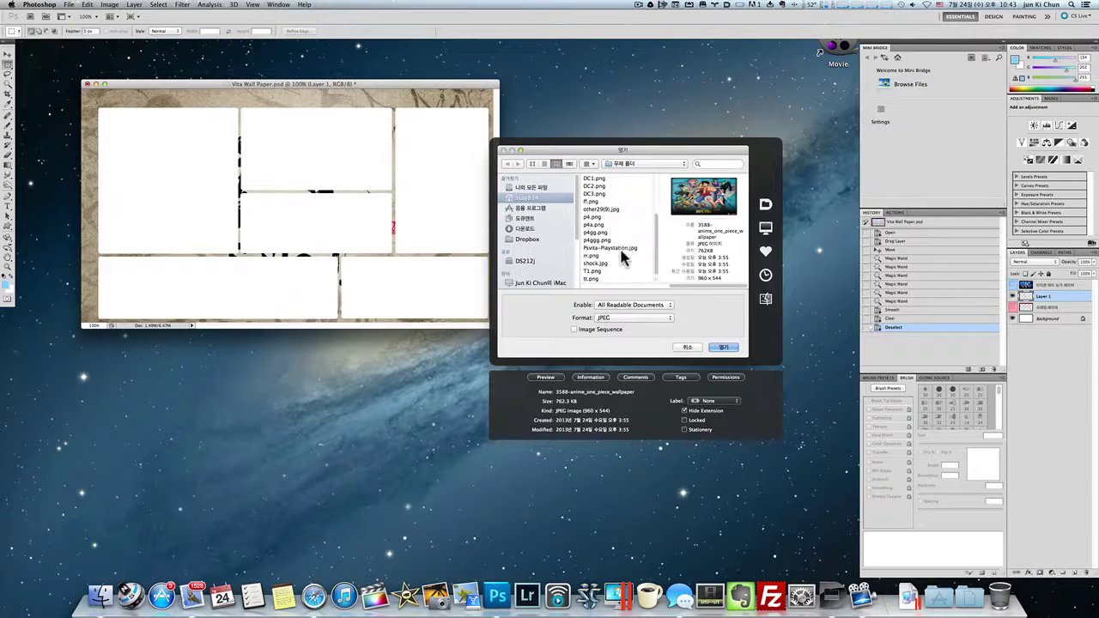
{"action": "left_click", "coordinate": [618, 256], "text": "super"}
{"action": "left_click", "coordinate": [618, 272], "text": "super"}
{"action": "left_click", "coordinate": [620, 279], "text": "super"}
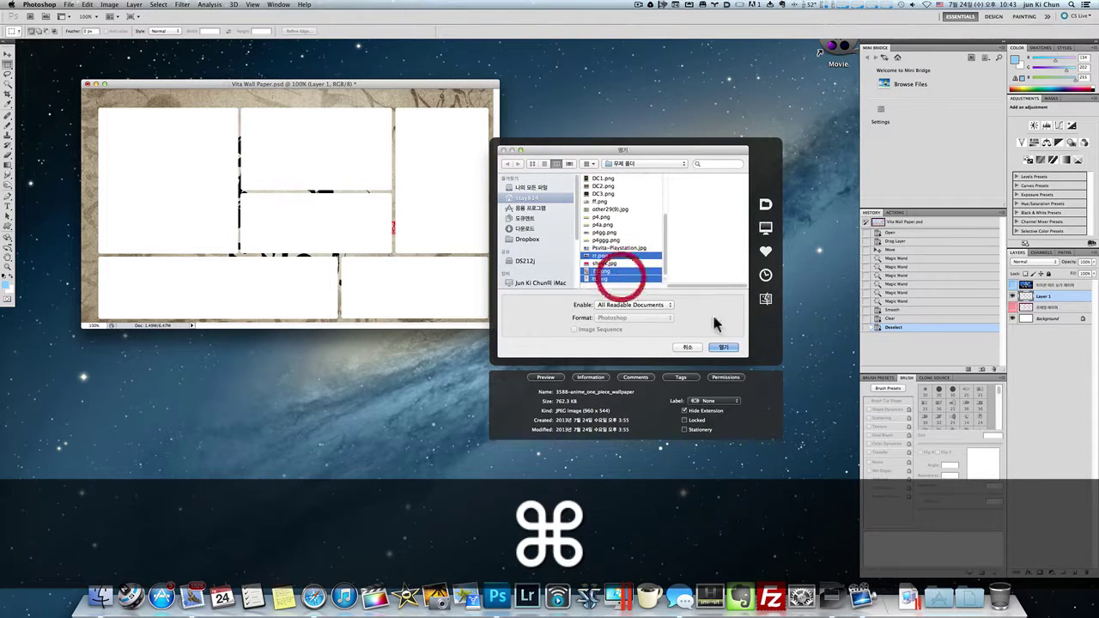
{"action": "left_click", "coordinate": [723, 347]}
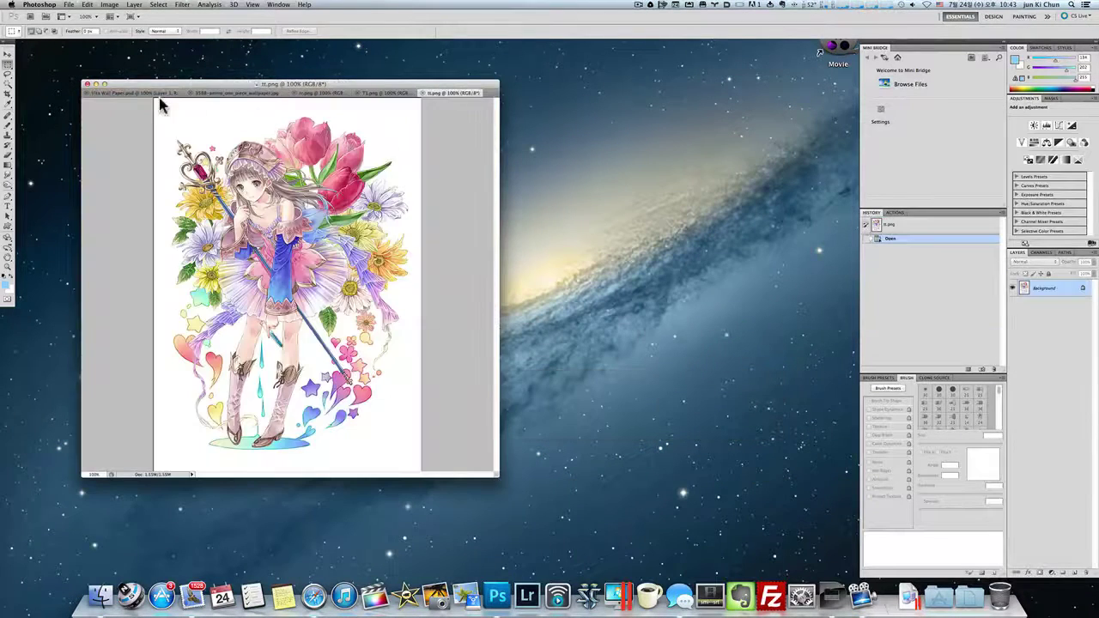
Float the Vita Wall Paper.psd document in its own window and place it beside the window holding the opened pictures.
{"action": "left_click", "coordinate": [148, 94]}
{"action": "left_click_drag", "start_coordinate": [164, 95], "coordinate": [161, 86]}
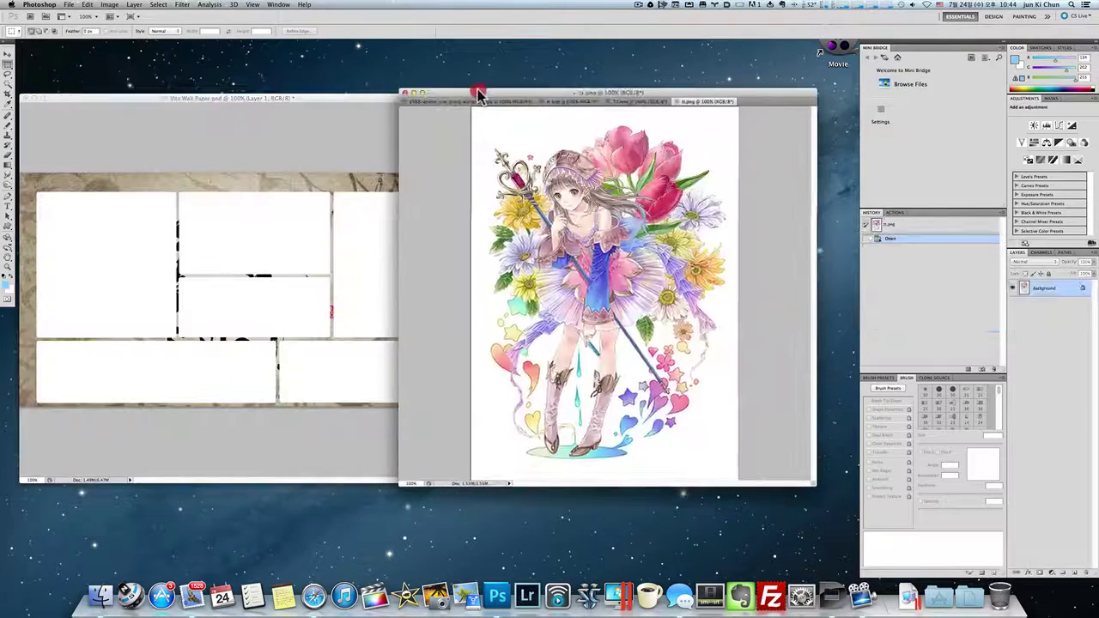
{"action": "left_click_drag", "start_coordinate": [475, 82], "coordinate": [486, 81]}
{"action": "left_click_drag", "start_coordinate": [343, 96], "coordinate": [368, 86]}
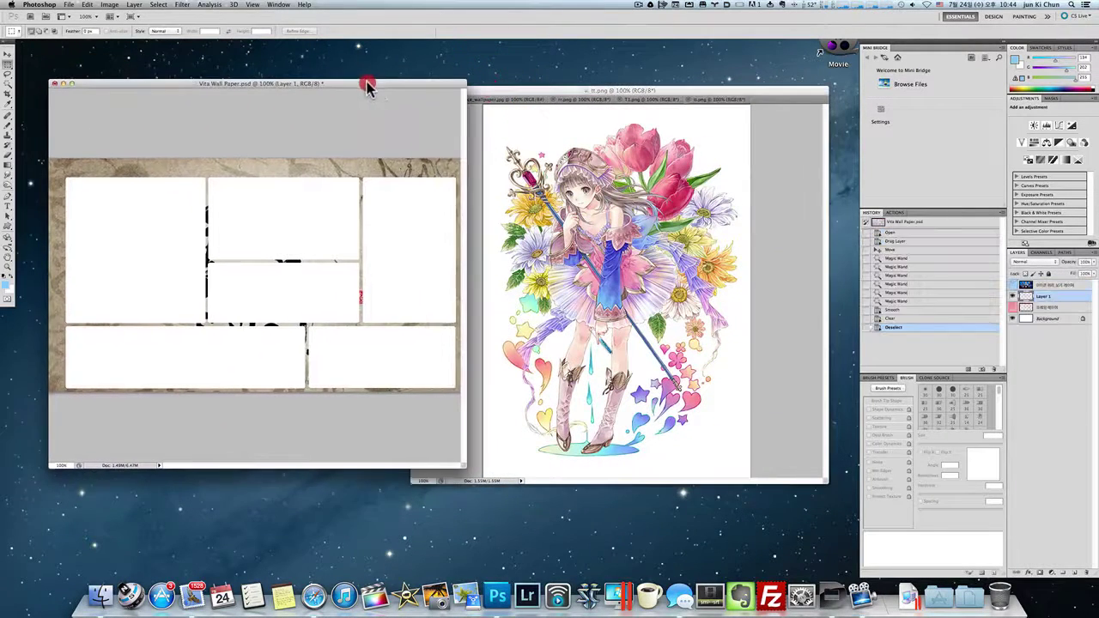
{"action": "left_click", "coordinate": [554, 91]}
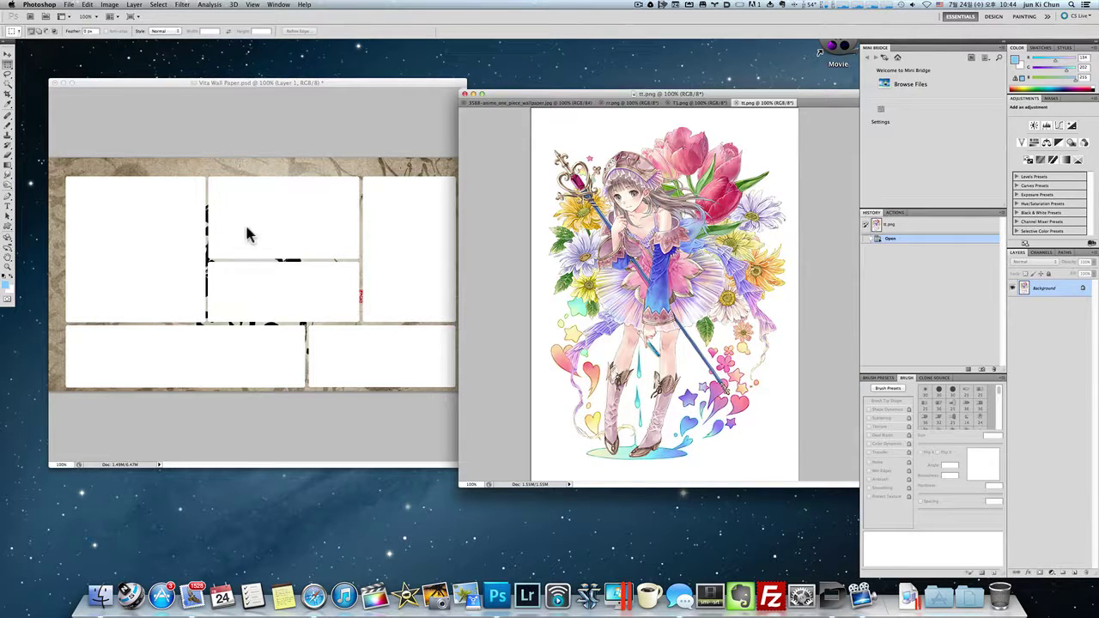
Show the home-screen icon layer in the wallpaper document and move the picture window clear of it.
{"action": "left_click", "coordinate": [411, 91]}
{"action": "left_click", "coordinate": [1014, 284]}
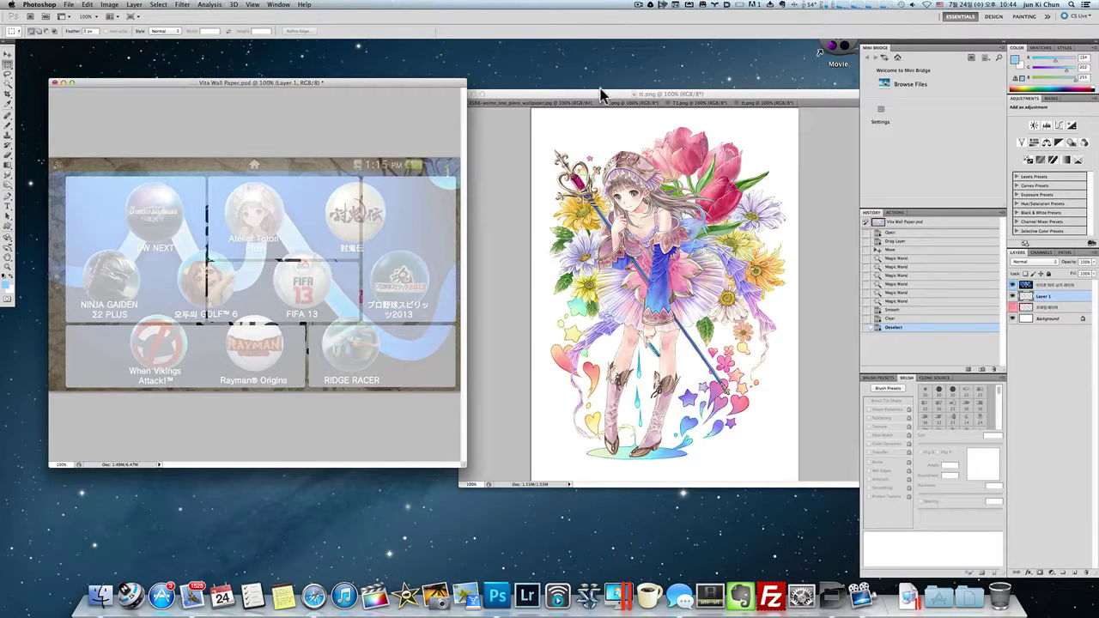
{"action": "left_click_drag", "start_coordinate": [597, 100], "coordinate": [642, 126]}
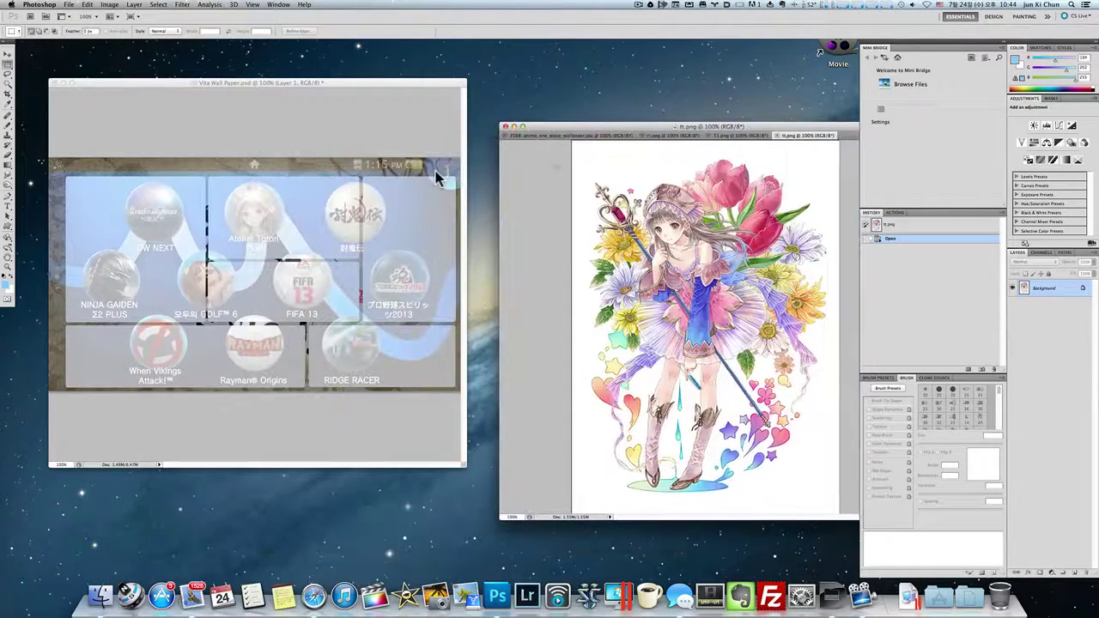
Copy the tt.png picture into the wallpaper document with the Move tool and shift it over the right half.
{"action": "left_click", "coordinate": [7, 55]}
{"action": "left_click", "coordinate": [628, 131]}
{"action": "key", "text": "v"}
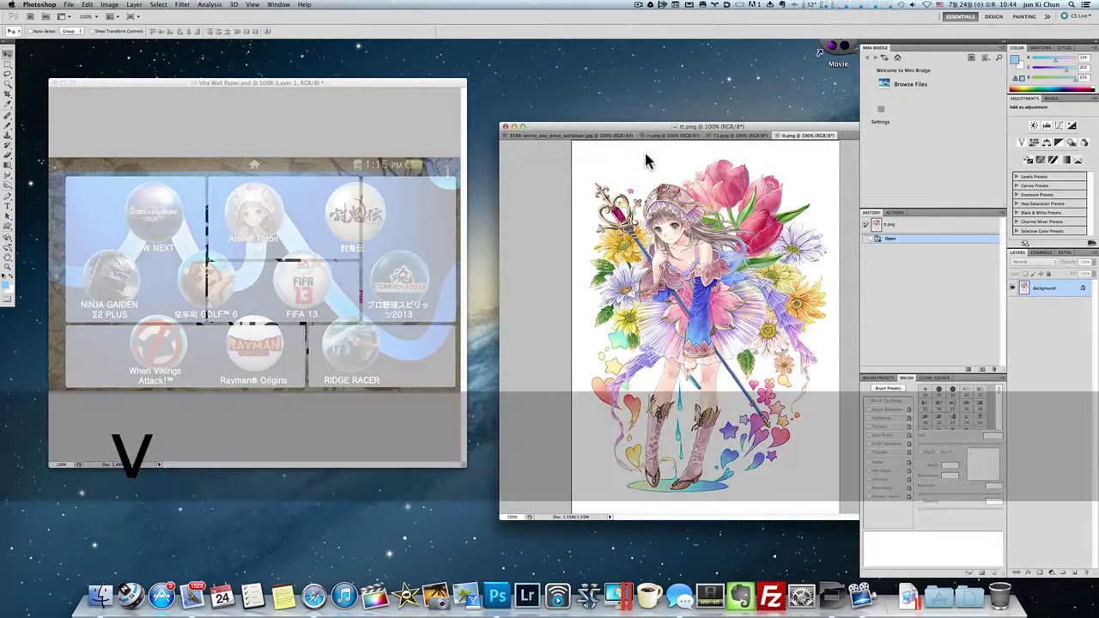
{"action": "left_click_drag", "start_coordinate": [725, 239], "coordinate": [296, 246]}
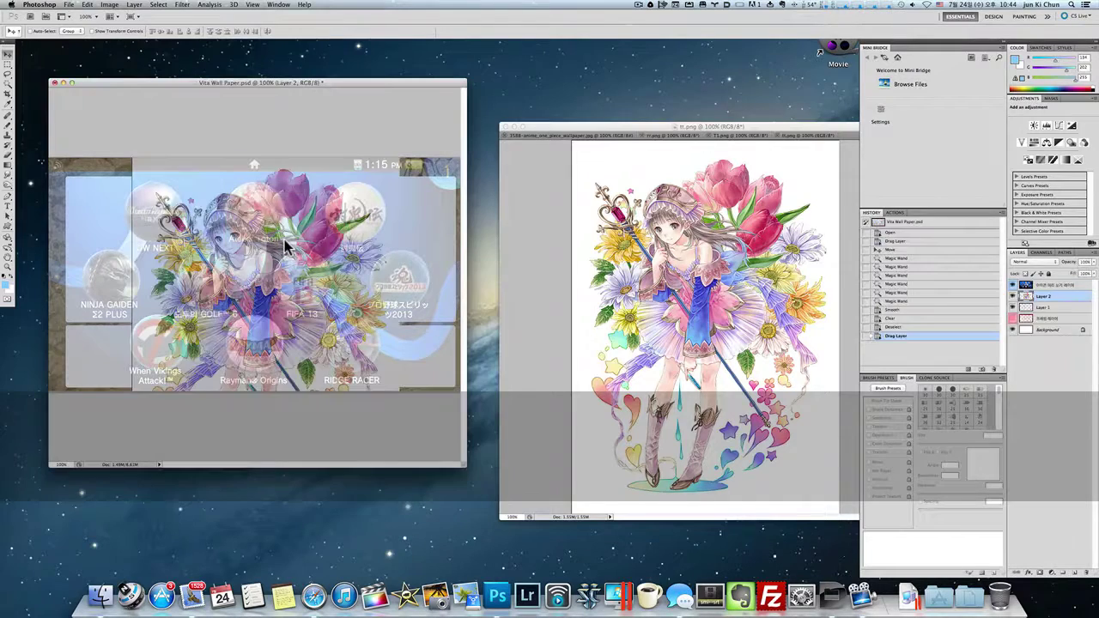
{"action": "left_click_drag", "start_coordinate": [380, 243], "coordinate": [314, 226]}
Hide the icon layer and move the tt.png picture layer beneath the frame layers, directly above the Background.
{"action": "left_click", "coordinate": [1013, 284]}
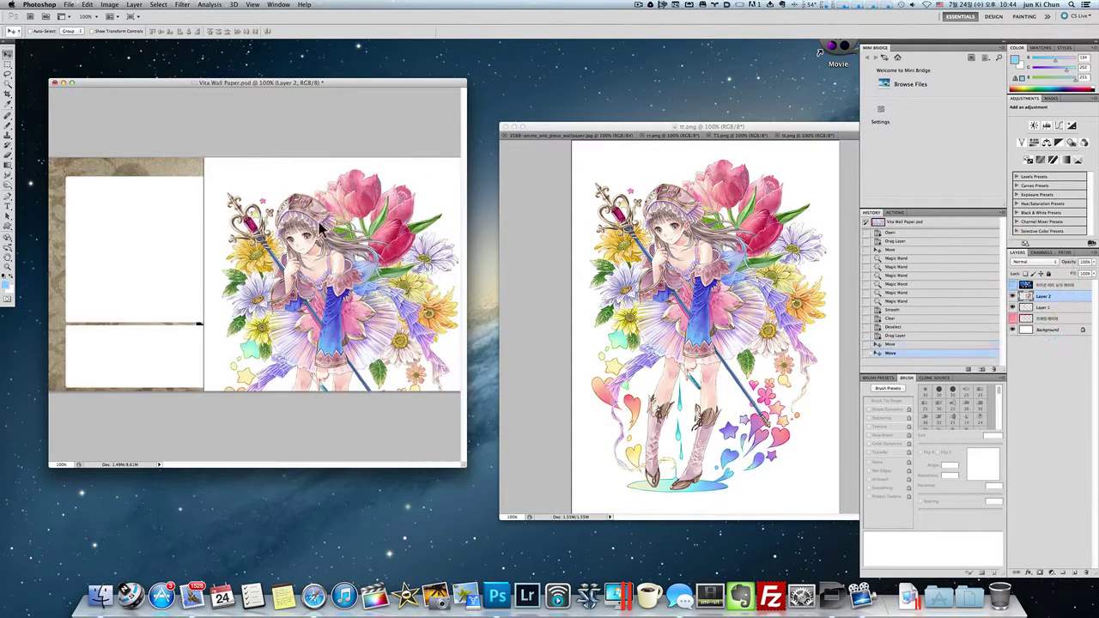
{"action": "left_click", "coordinate": [1052, 299]}
{"action": "left_click_drag", "start_coordinate": [1059, 301], "coordinate": [1058, 325]}
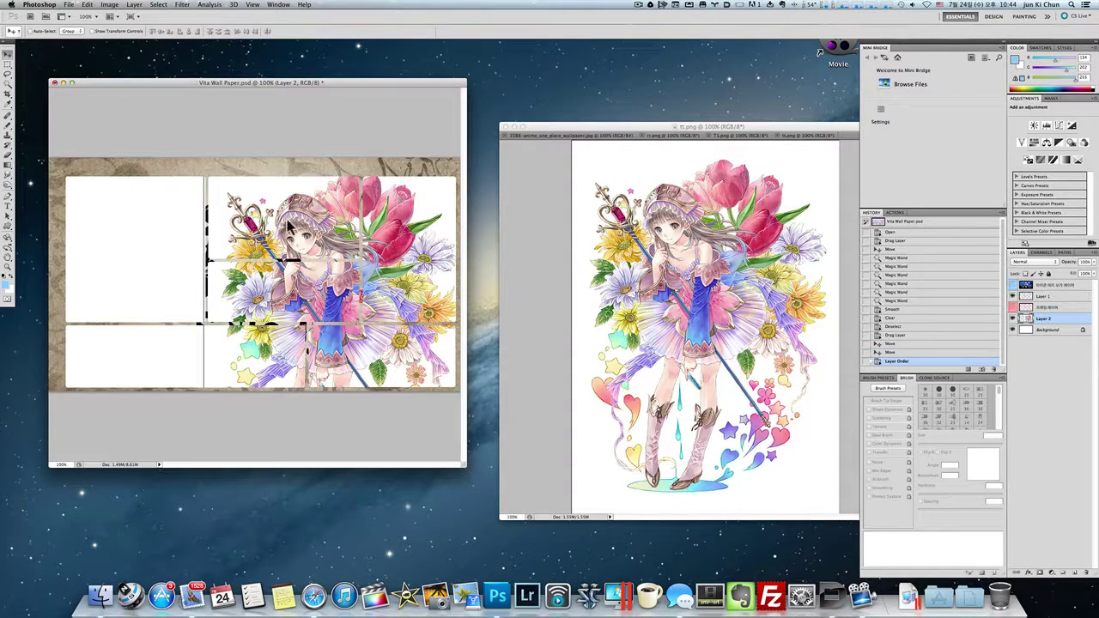
Shift and nudge the flower girl picture so her face sits in the upper middle panel.
{"action": "left_click_drag", "start_coordinate": [288, 225], "coordinate": [298, 197]}
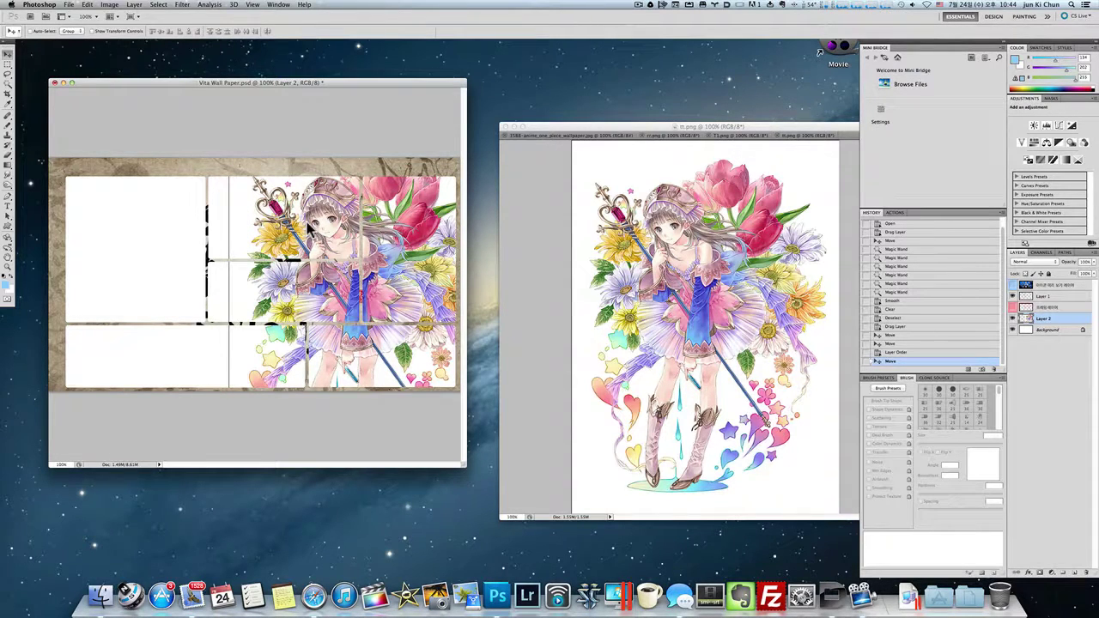
{"action": "key", "text": "Right"}
{"action": "key", "text": "Right"}
{"action": "key", "text": "Up"}
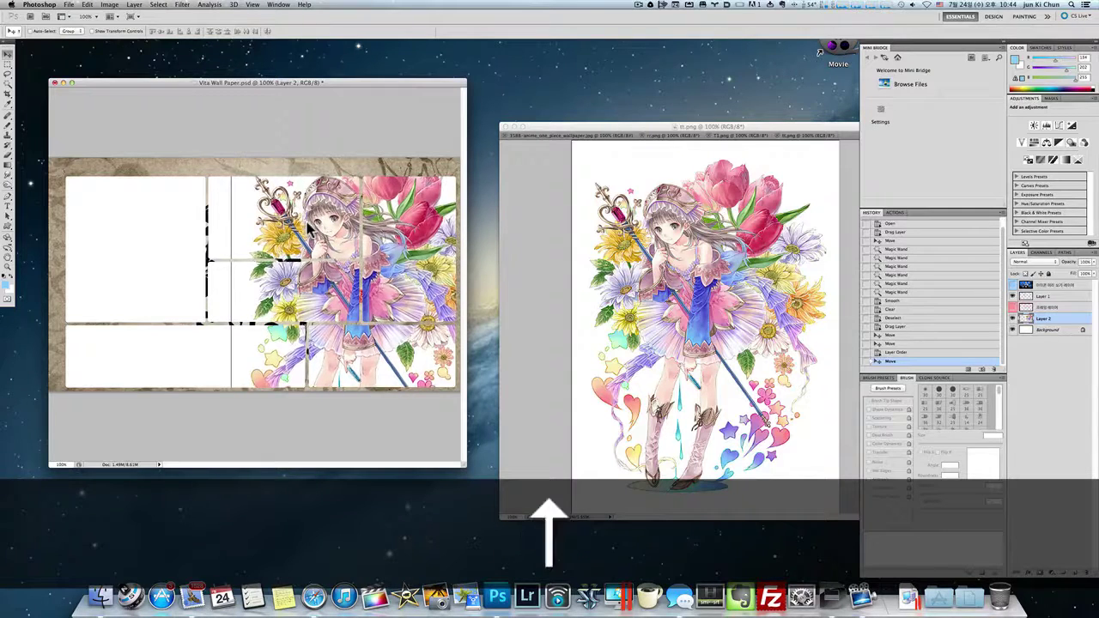
{"action": "key", "text": "Down"}
{"action": "key", "text": "Down"}
{"action": "key", "text": "Right"}
{"action": "key", "text": "Left"}
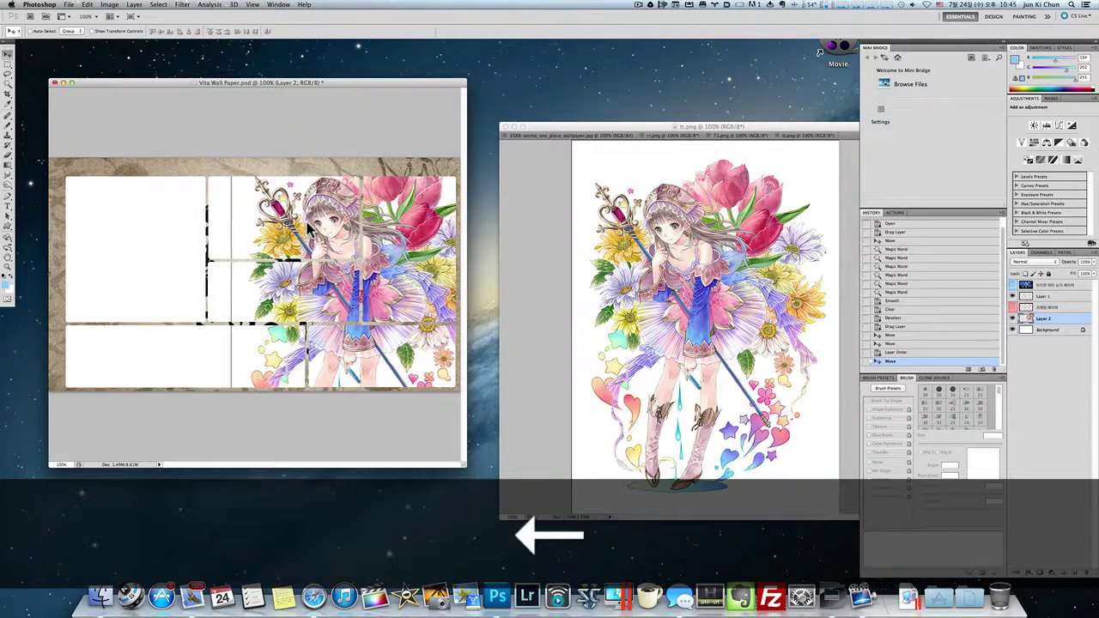
{"action": "key", "text": "Down"}
{"action": "key", "text": "Down"}
{"action": "key", "text": "Down"}
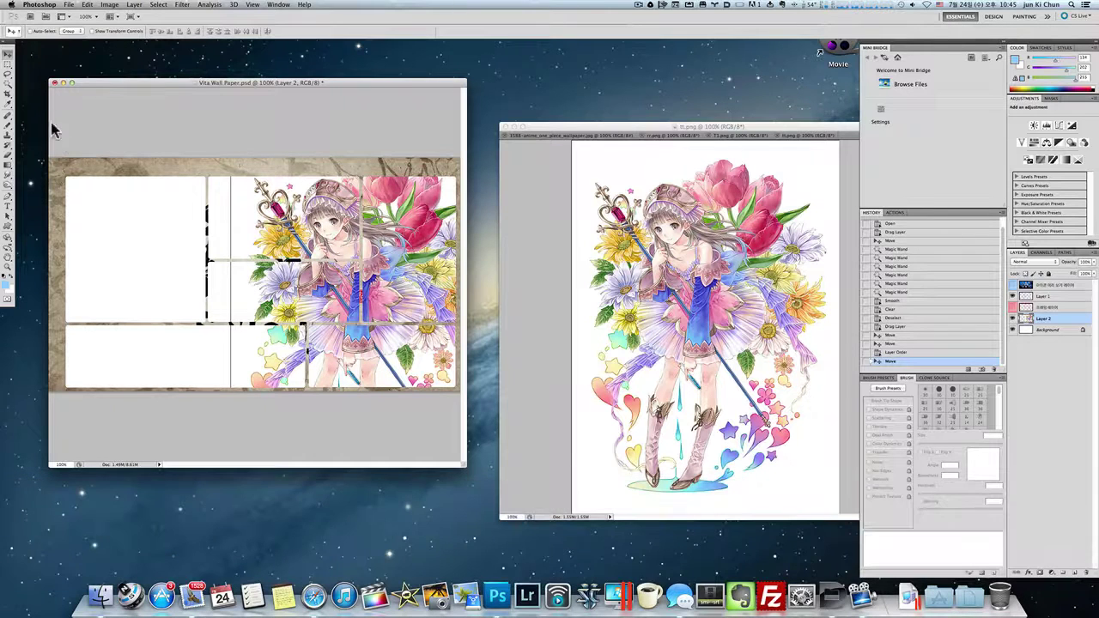
Erase the flower girl picture's left edge line and the parts of it lying in the two bottom panels.
{"action": "key", "text": "e"}
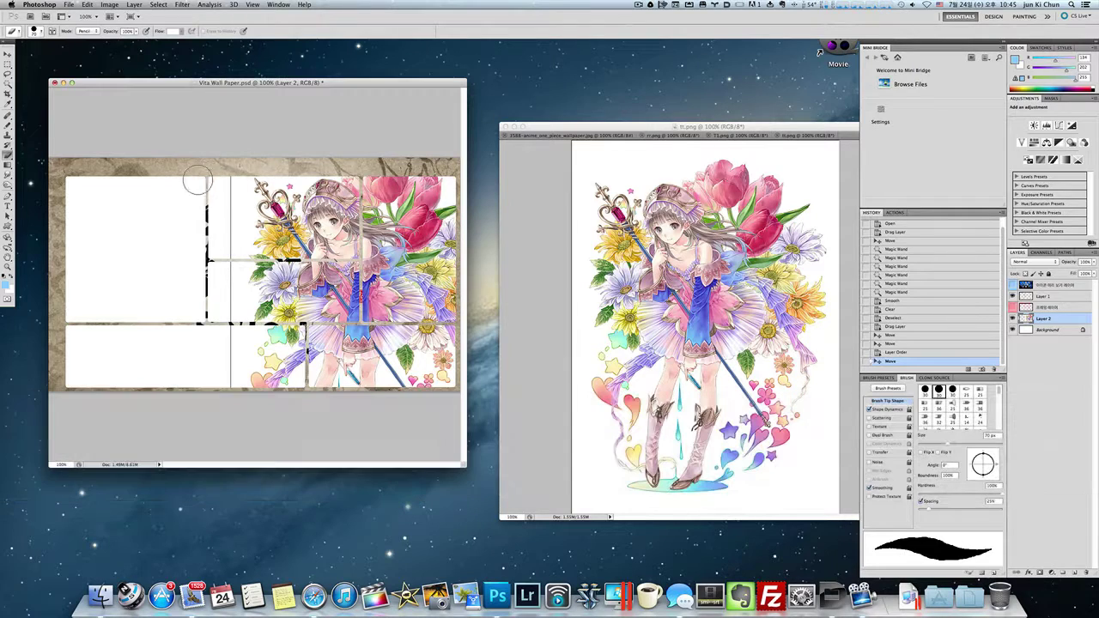
{"action": "mouse_move", "coordinate": [227, 189]}
{"action": "left_mouse_down"}
{"action": "mouse_move", "coordinate": [228, 373]}
{"action": "mouse_move", "coordinate": [305, 376]}
{"action": "mouse_move", "coordinate": [375, 353]}
{"action": "mouse_move", "coordinate": [320, 344]}
{"action": "mouse_move", "coordinate": [266, 353]}
{"action": "left_mouse_up"}
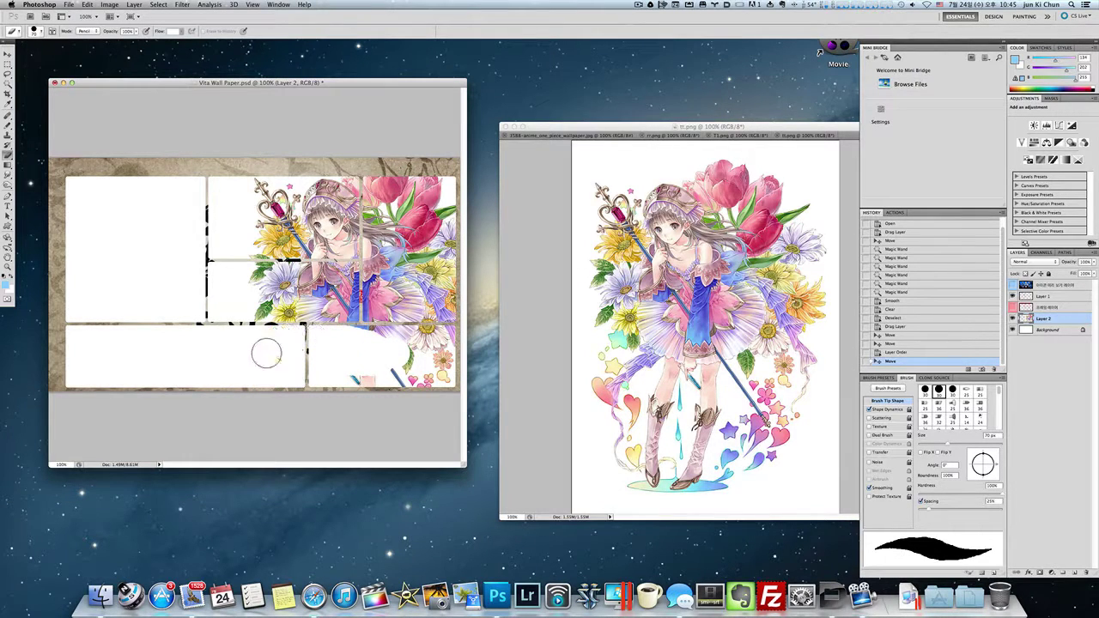
{"action": "mouse_move", "coordinate": [355, 340]}
{"action": "left_mouse_down"}
{"action": "mouse_move", "coordinate": [395, 338]}
{"action": "mouse_move", "coordinate": [344, 339]}
{"action": "mouse_move", "coordinate": [370, 375]}
{"action": "mouse_move", "coordinate": [417, 384]}
{"action": "mouse_move", "coordinate": [404, 346]}
{"action": "mouse_move", "coordinate": [411, 331]}
{"action": "mouse_move", "coordinate": [433, 340]}
{"action": "mouse_move", "coordinate": [452, 310]}
{"action": "left_mouse_up"}
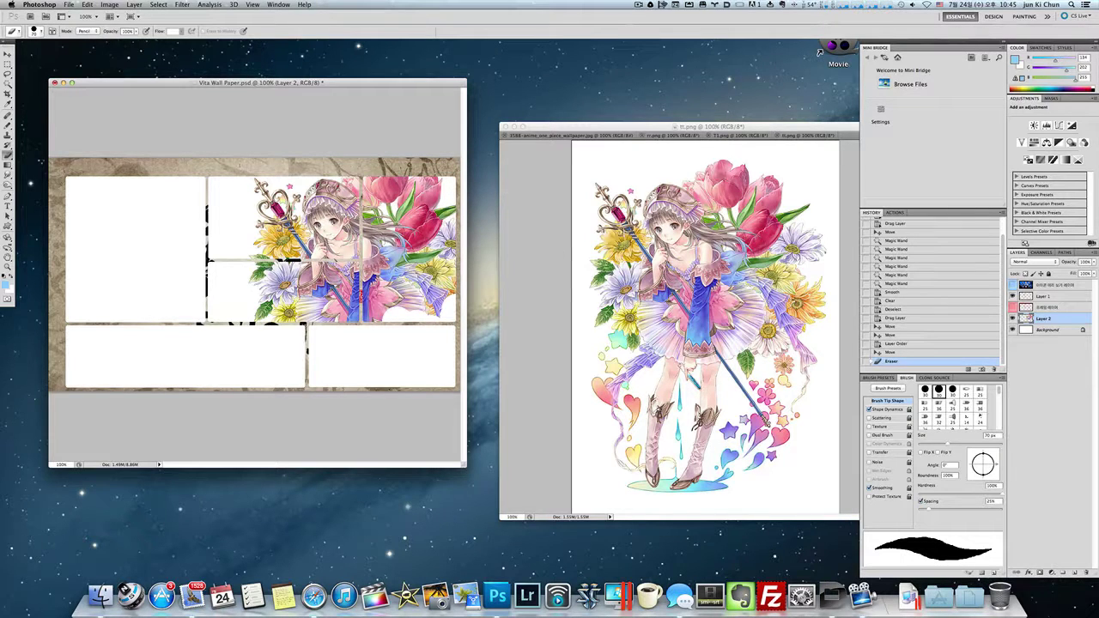
Close tt.png without touching the other pictures and place the T1.png window next to the wallpaper document.
{"action": "left_click", "coordinate": [559, 130]}
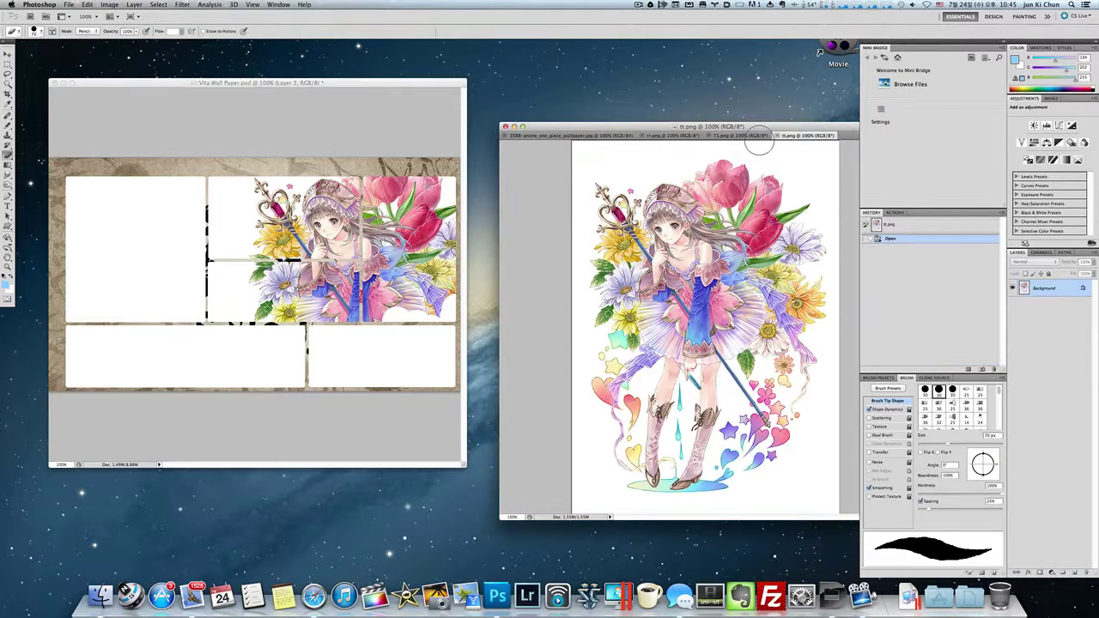
{"action": "left_click", "coordinate": [778, 137]}
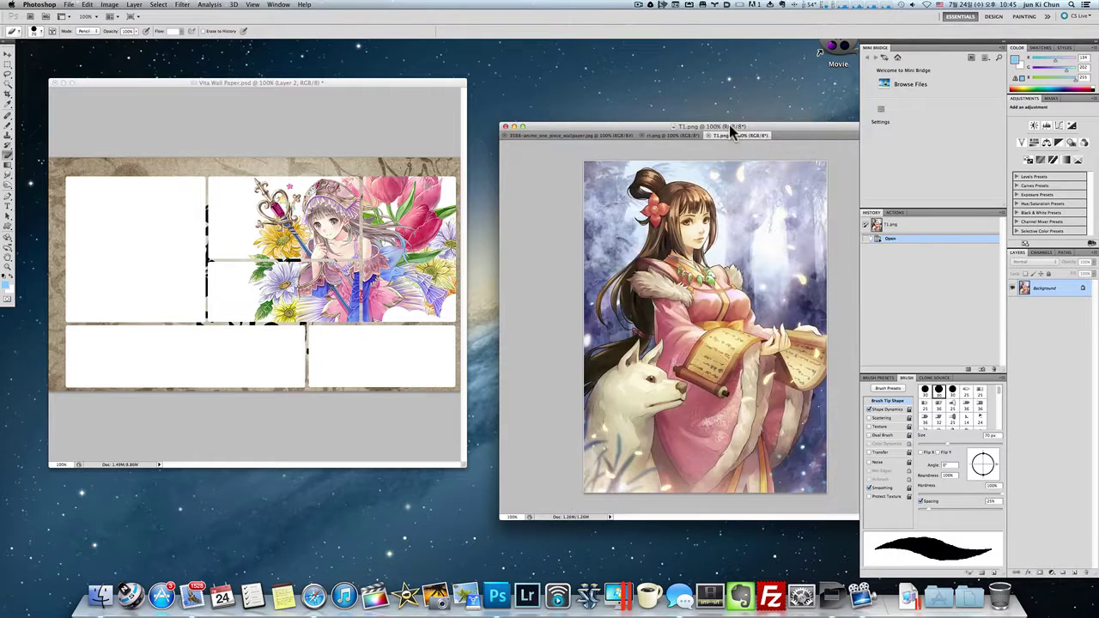
{"action": "left_click_drag", "start_coordinate": [729, 126], "coordinate": [711, 115]}
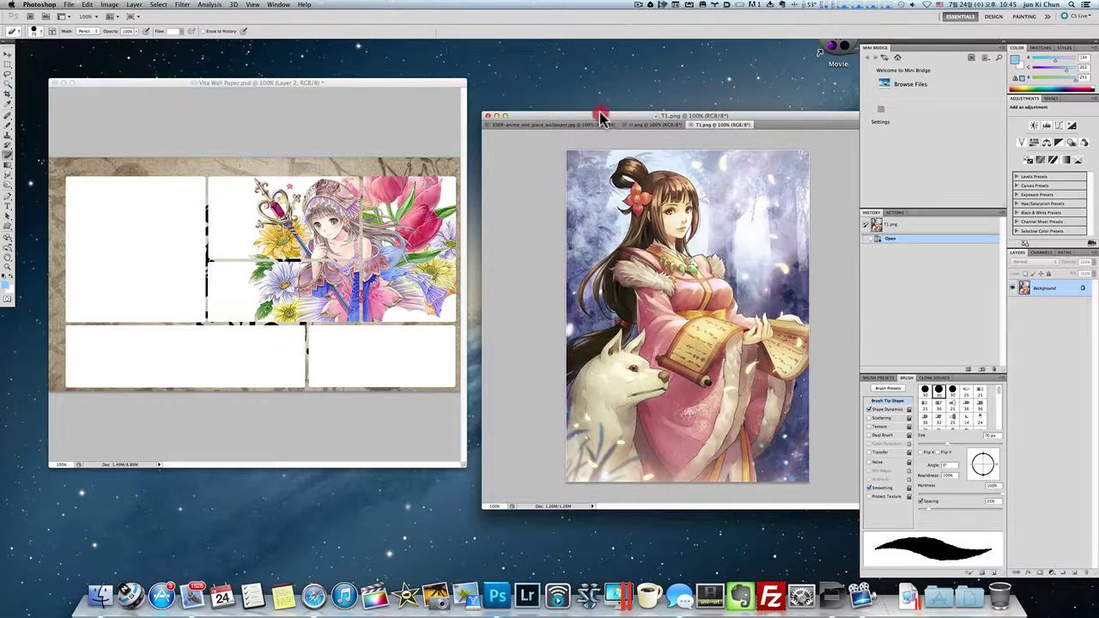
{"action": "left_click", "coordinate": [601, 116]}
{"action": "left_click", "coordinate": [412, 245]}
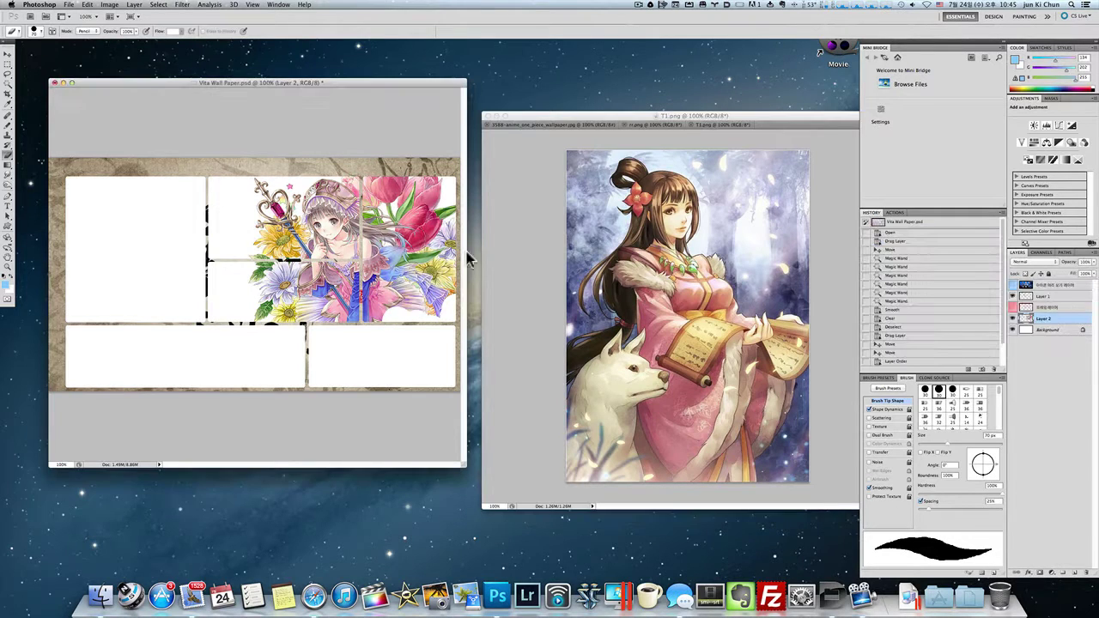
{"action": "left_click_drag", "start_coordinate": [591, 114], "coordinate": [565, 112]}
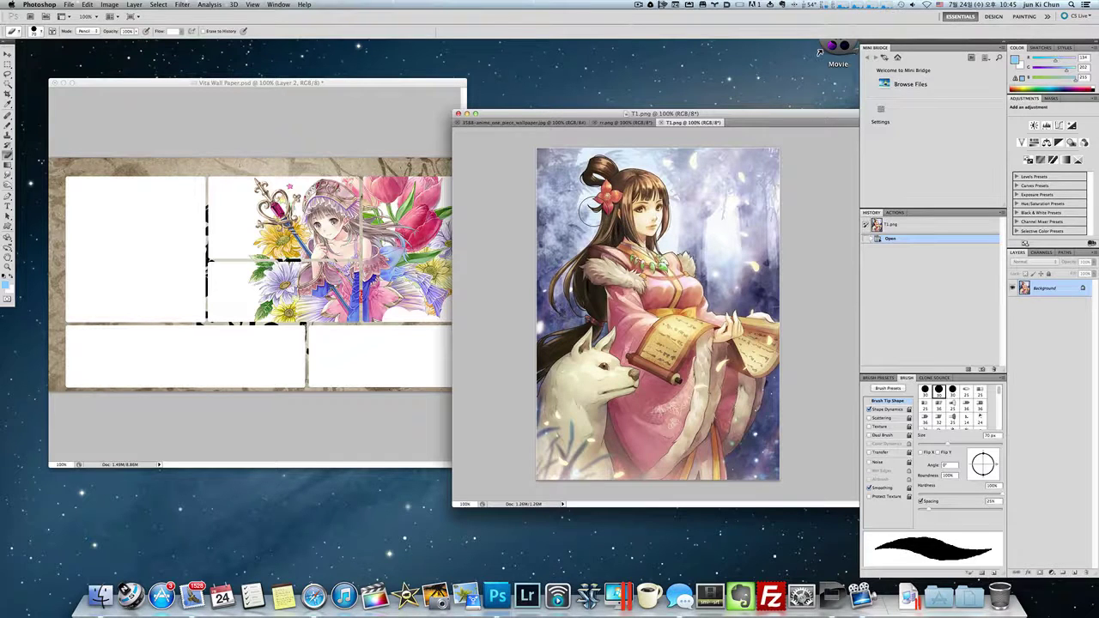
{"action": "key", "text": "super+a"}
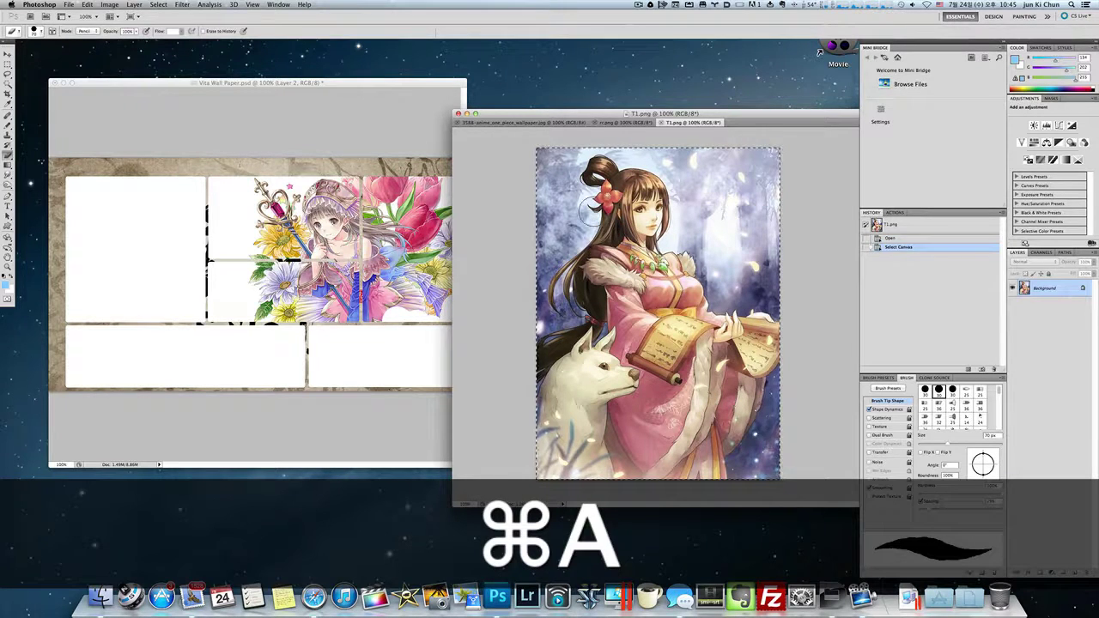
{"action": "key", "text": "super+t"}
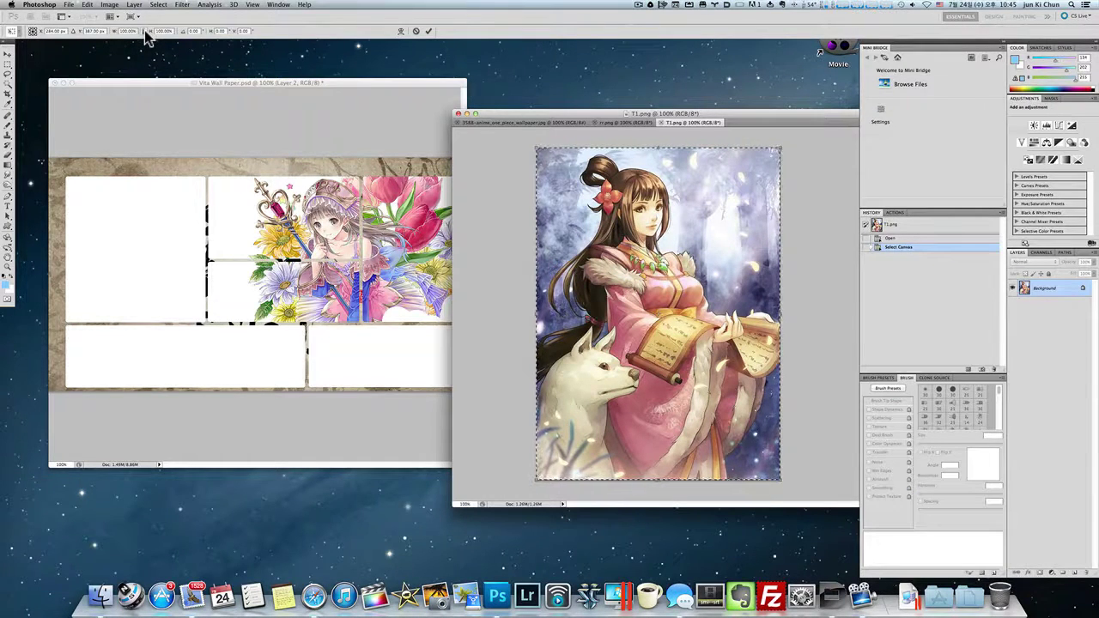
{"action": "left_click", "coordinate": [145, 31]}
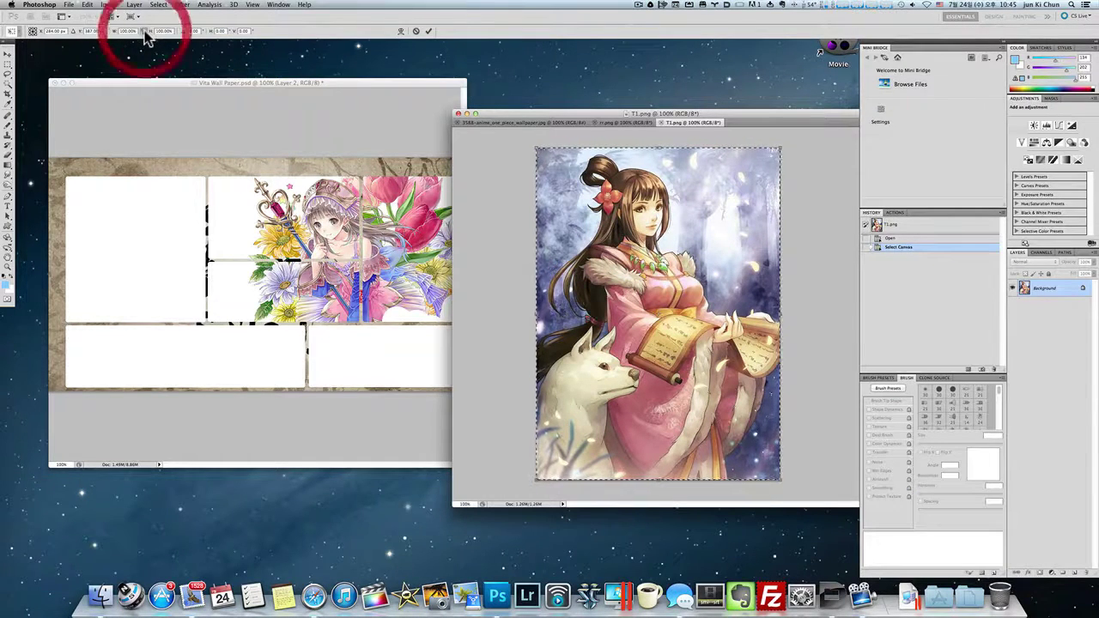
{"action": "left_click", "coordinate": [779, 479]}
{"action": "left_click_drag", "start_coordinate": [778, 481], "coordinate": [663, 322]}
{"action": "left_click_drag", "start_coordinate": [585, 113], "coordinate": [586, 145]}
{"action": "left_click_drag", "start_coordinate": [658, 361], "coordinate": [646, 335]}
{"action": "left_click_drag", "start_coordinate": [575, 146], "coordinate": [490, 187]}
Show the icon layer in the wallpaper document to check the icon positions against the panels, and hide it again.
{"action": "left_click", "coordinate": [406, 84]}
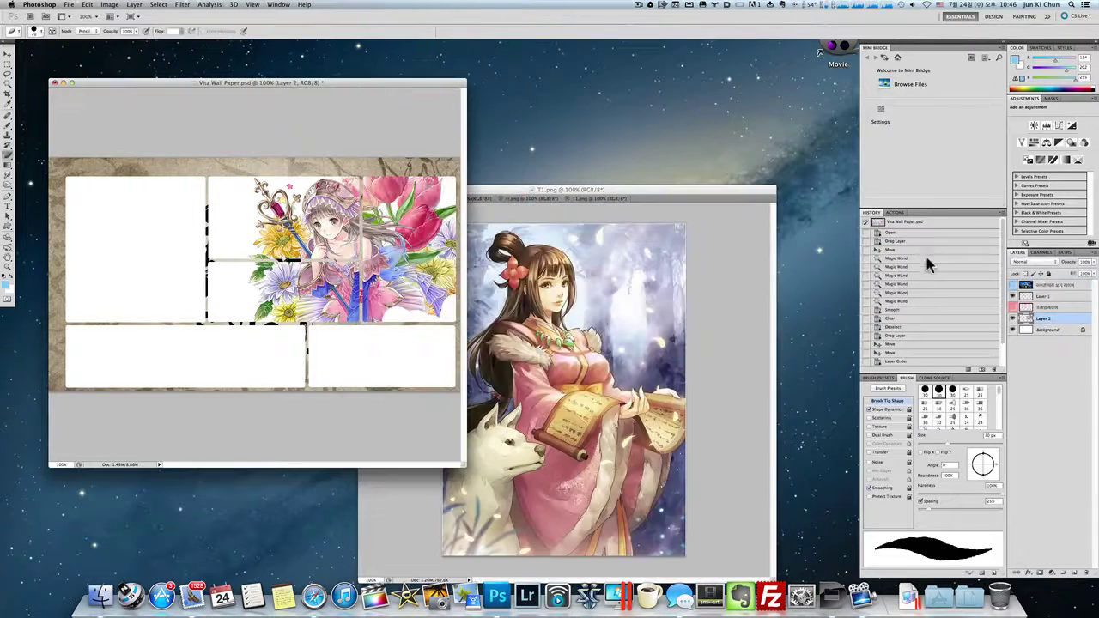
{"action": "left_click", "coordinate": [1013, 284]}
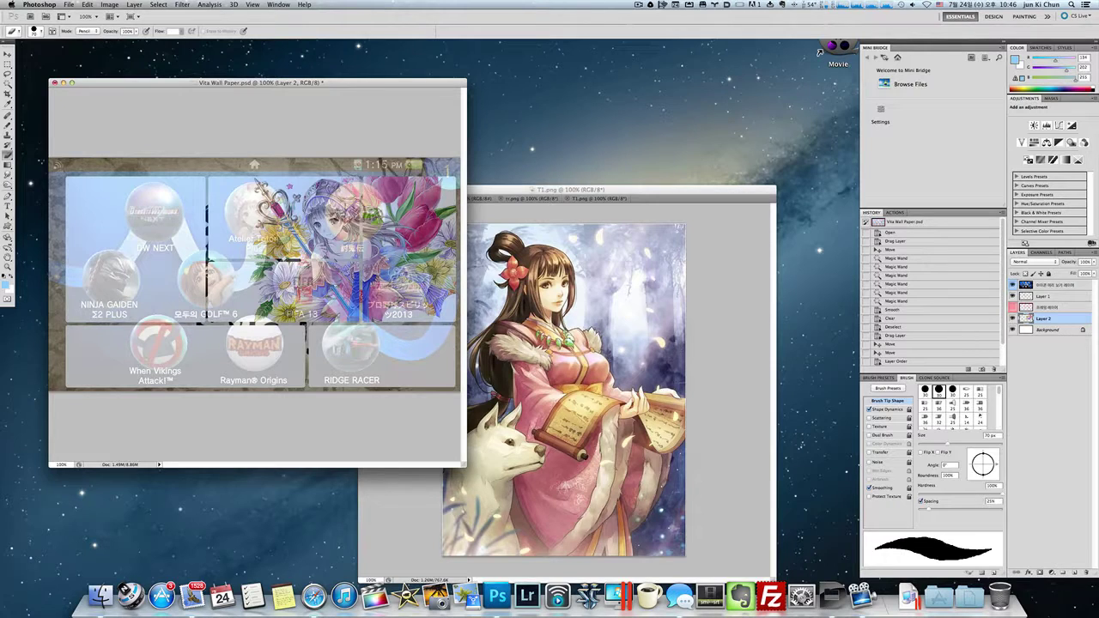
{"action": "left_click", "coordinate": [1015, 285]}
Scale the whole T1.png picture of the girl with the white dog proportionally down to about 50%.
{"action": "left_click_drag", "start_coordinate": [534, 192], "coordinate": [633, 150]}
{"action": "key", "text": "super+a"}
{"action": "key", "text": "super+t"}
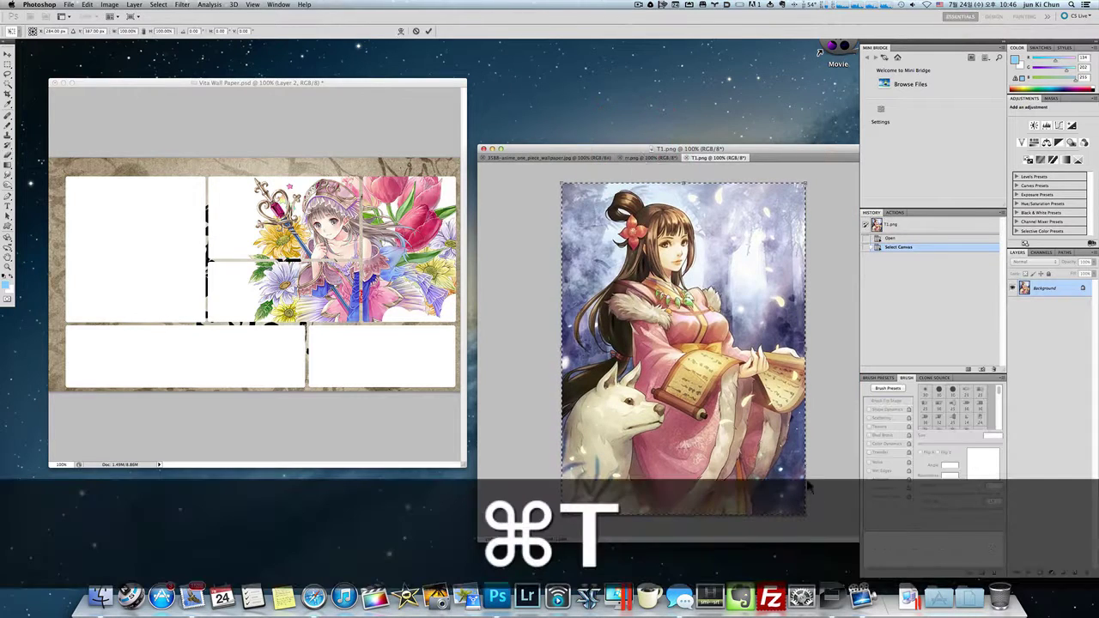
{"action": "left_click_drag", "start_coordinate": [805, 516], "coordinate": [676, 329]}
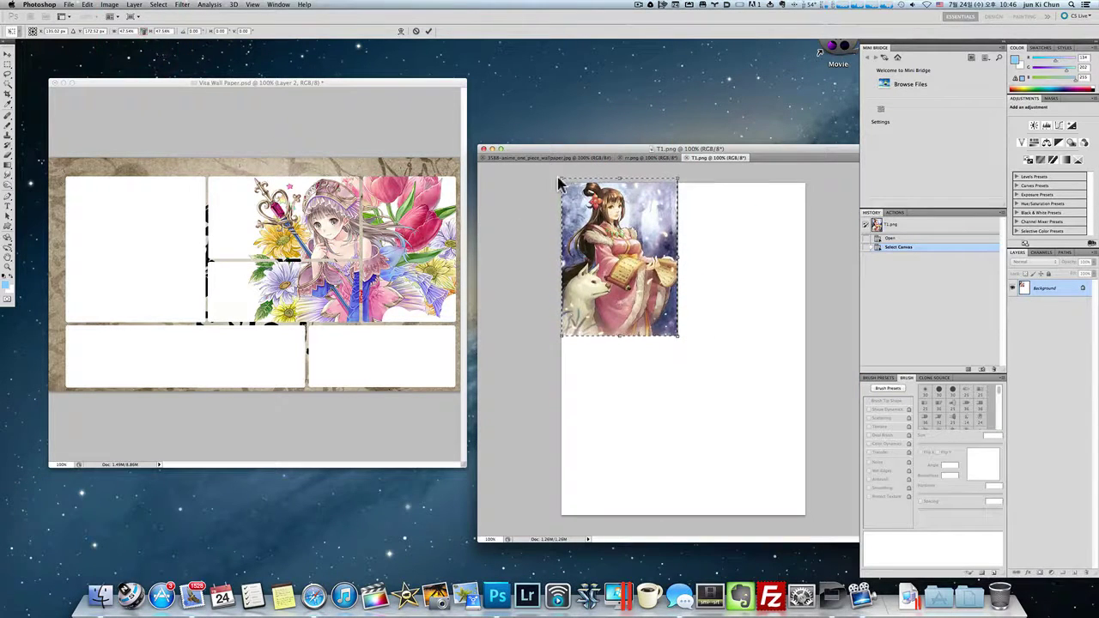
{"action": "left_click_drag", "start_coordinate": [566, 153], "coordinate": [559, 204]}
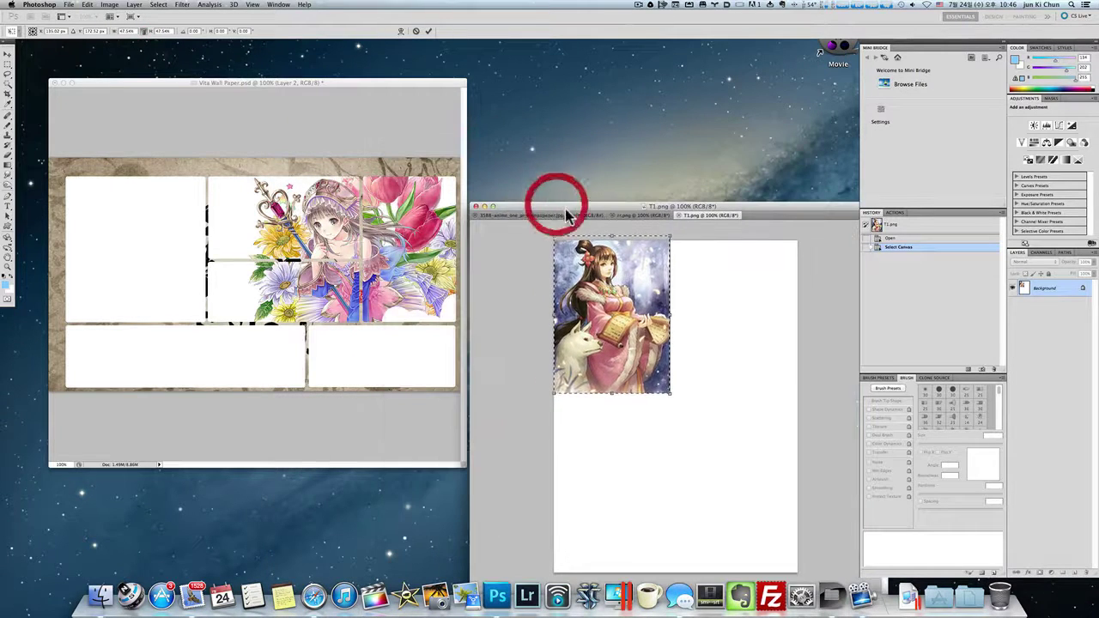
{"action": "left_click_drag", "start_coordinate": [671, 397], "coordinate": [678, 399]}
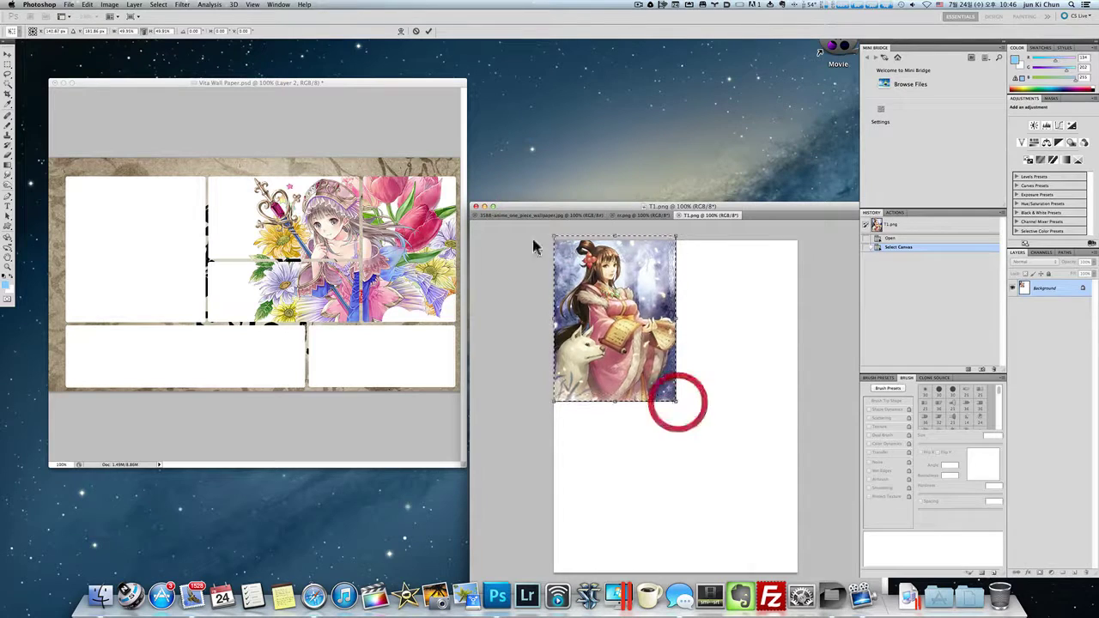
{"action": "double_click", "coordinate": [610, 306]}
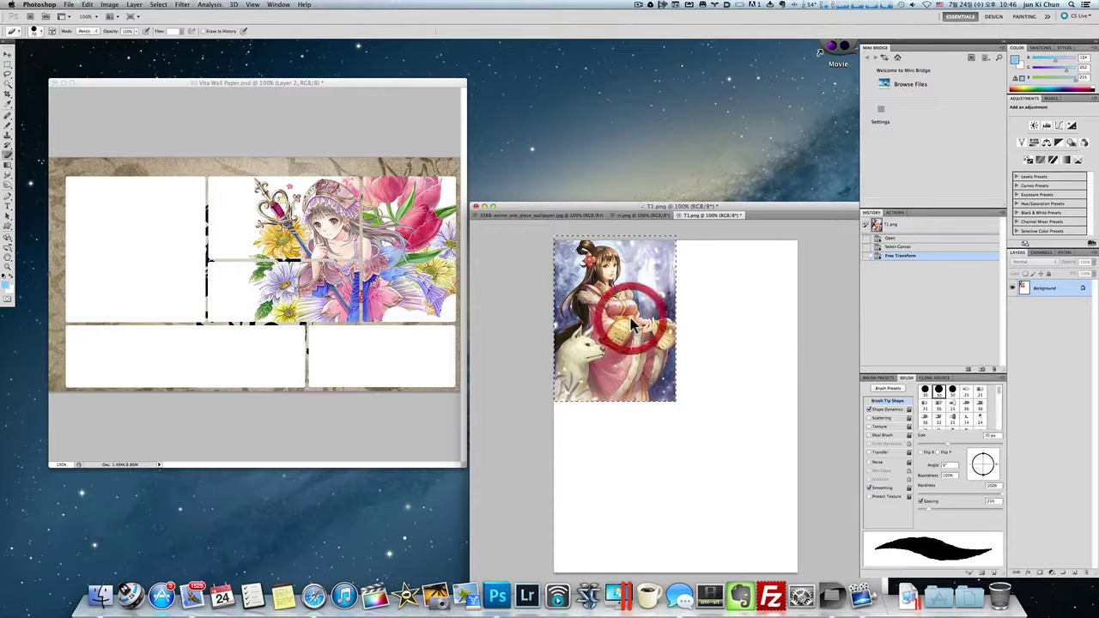
Copy the scaled T1.png picture into the wallpaper document and align it over the tall area in the upper right.
{"action": "key", "text": "v"}
{"action": "left_click_drag", "start_coordinate": [610, 303], "coordinate": [395, 232]}
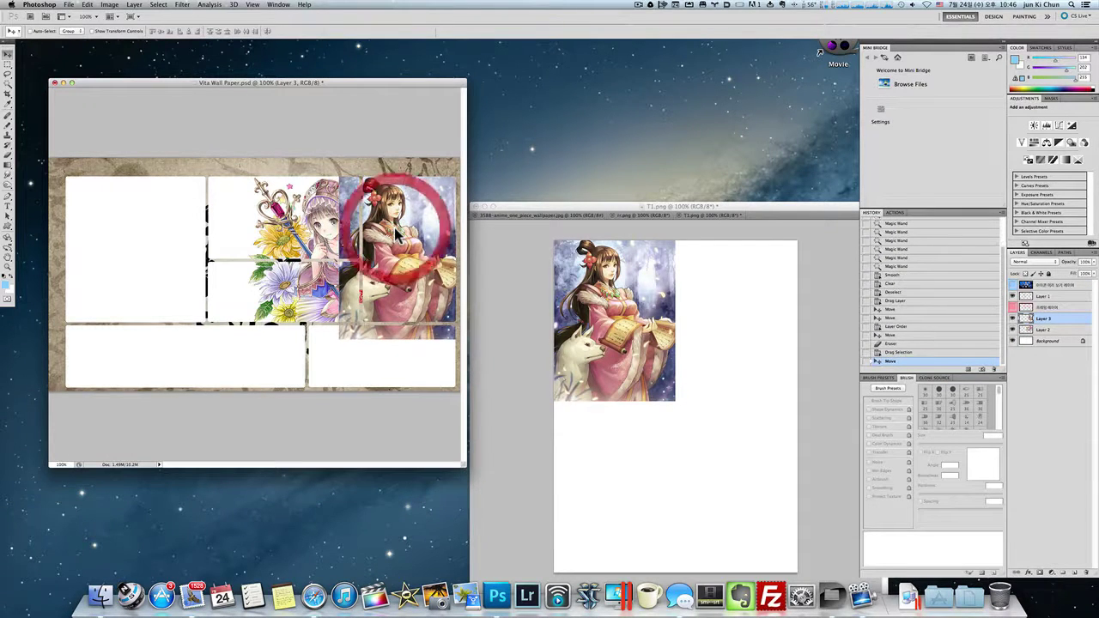
{"action": "key", "text": "Right"}
{"action": "key", "text": "Right"}
{"action": "key", "text": "Down"}
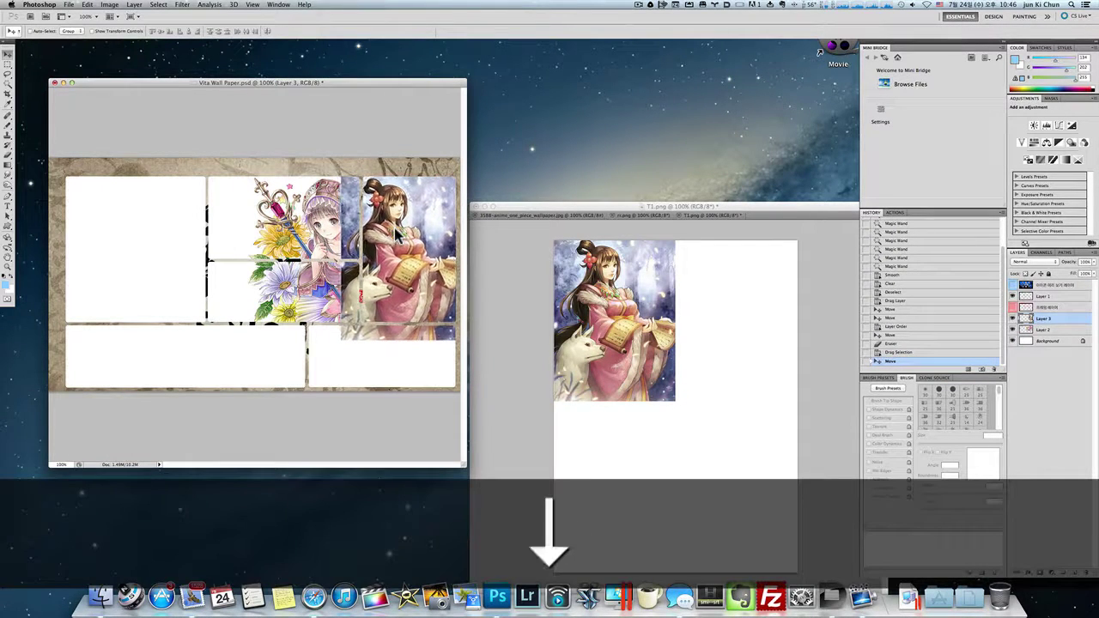
{"action": "key", "text": "Right"}
{"action": "key", "text": "Right"}
{"action": "key", "text": "Up"}
{"action": "key", "text": "Left"}
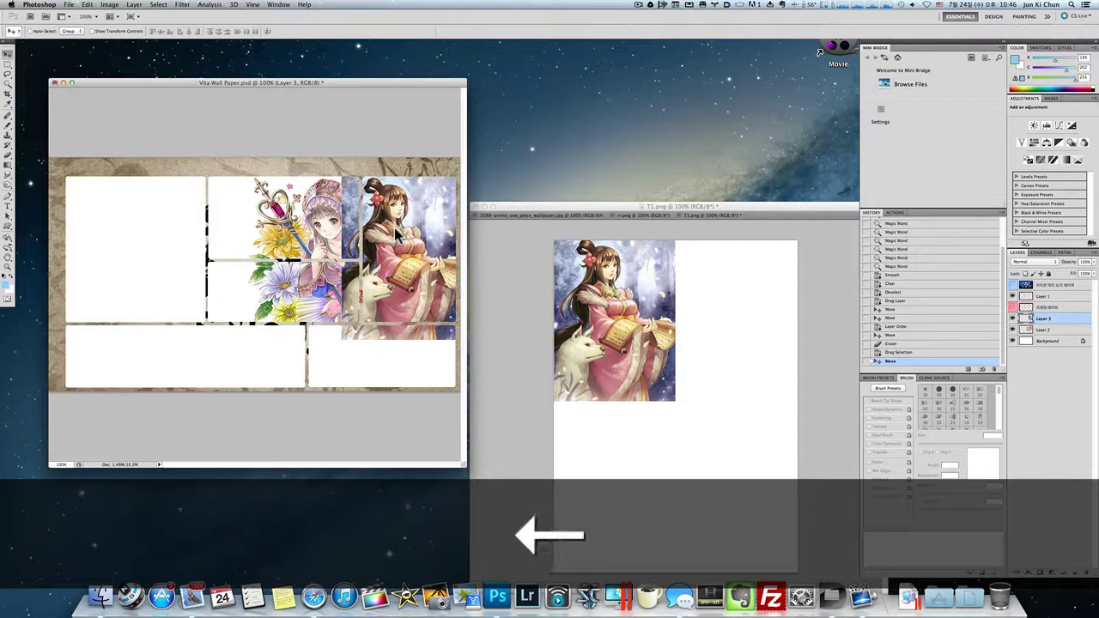
{"action": "key", "text": "Down"}
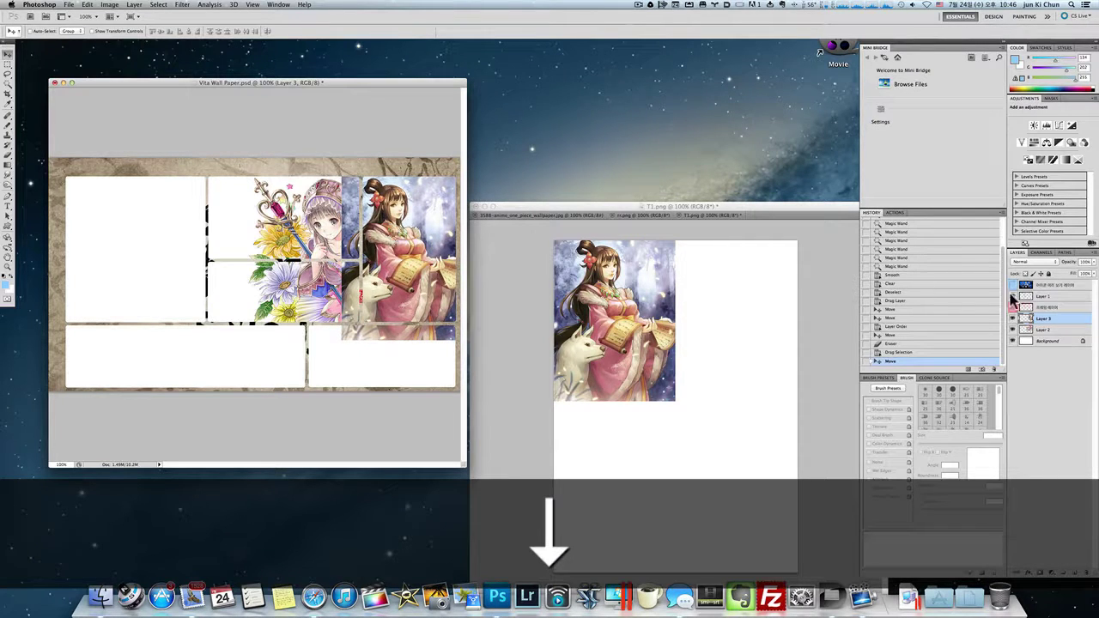
Erase the parts of the T1 picture that cover the flower girl and reach into the bottom right panel.
{"action": "key", "text": "e"}
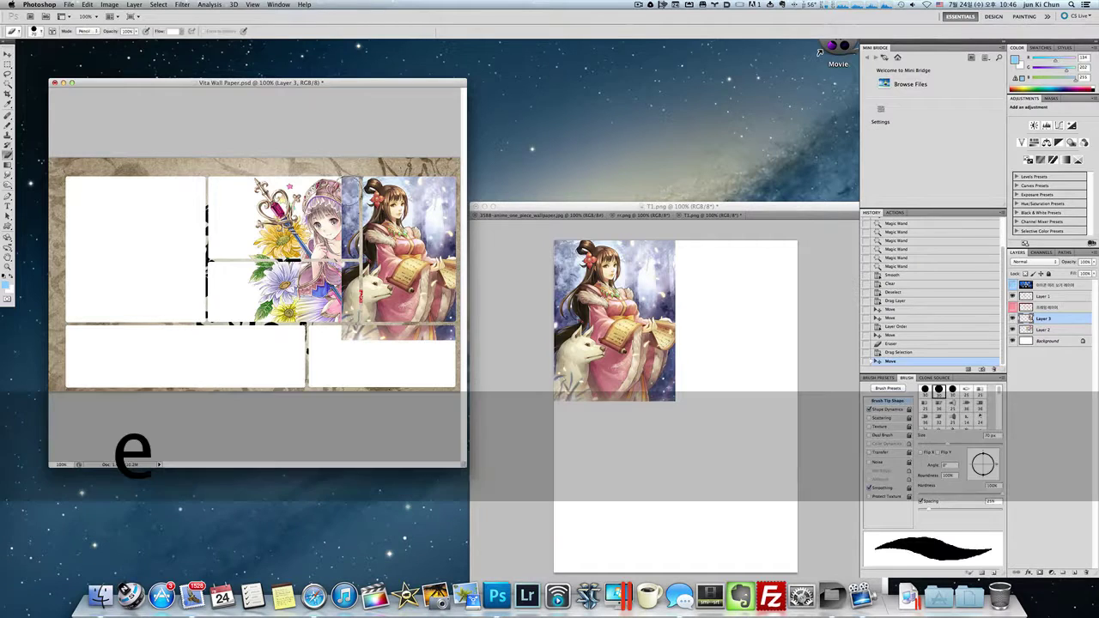
{"action": "left_click_drag", "start_coordinate": [348, 176], "coordinate": [353, 322]}
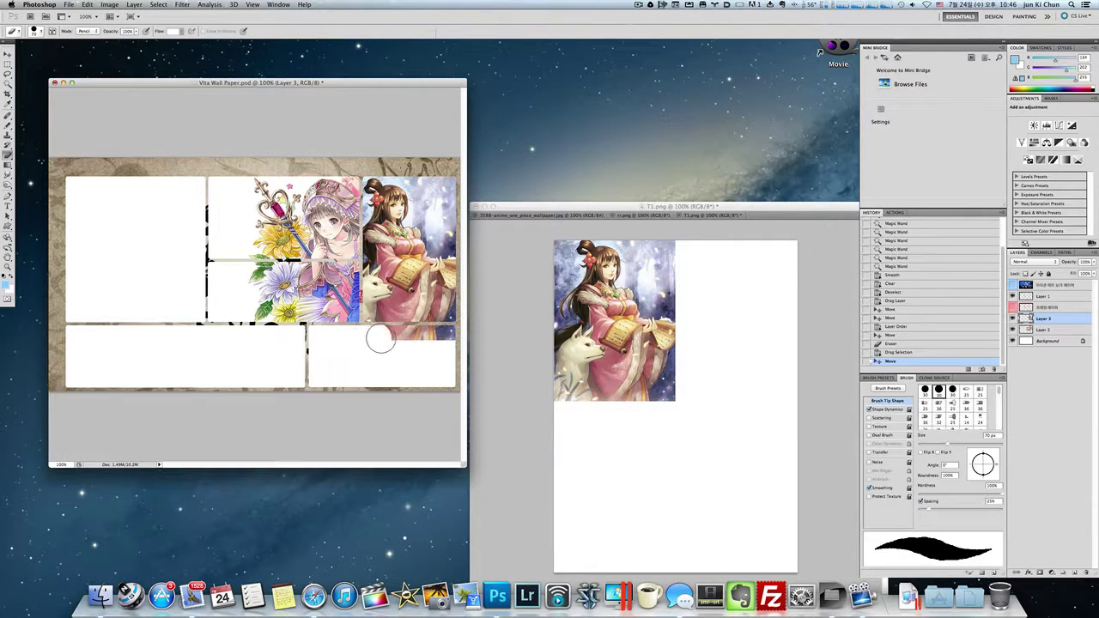
{"action": "left_click", "coordinate": [450, 339]}
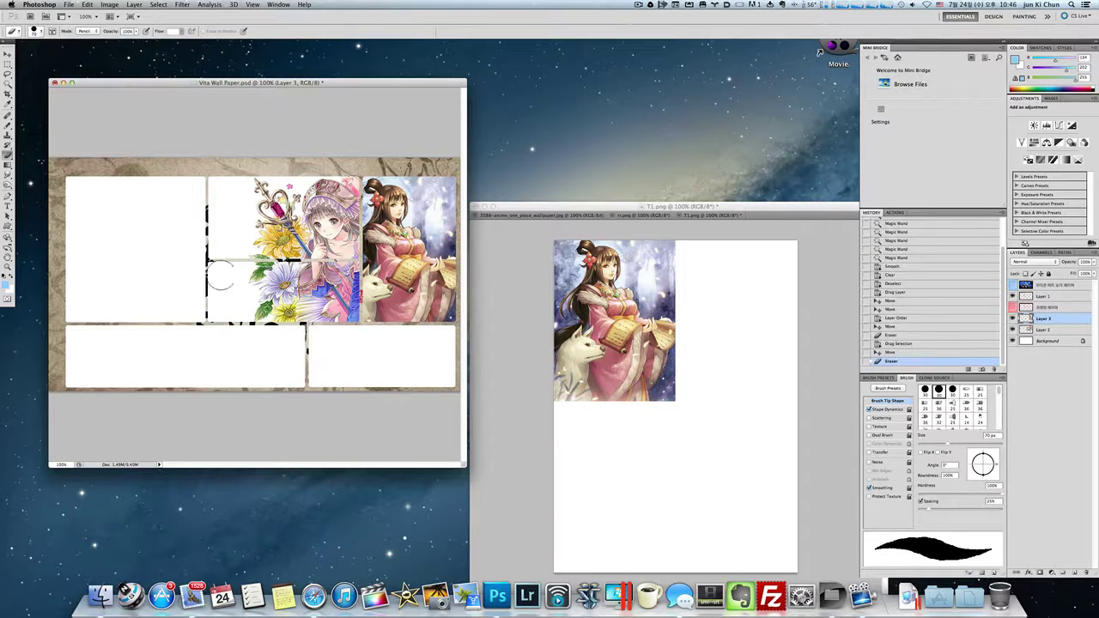
Close T1.png without saving its changes and shift the rr.png window upwards.
{"action": "left_click", "coordinate": [693, 213]}
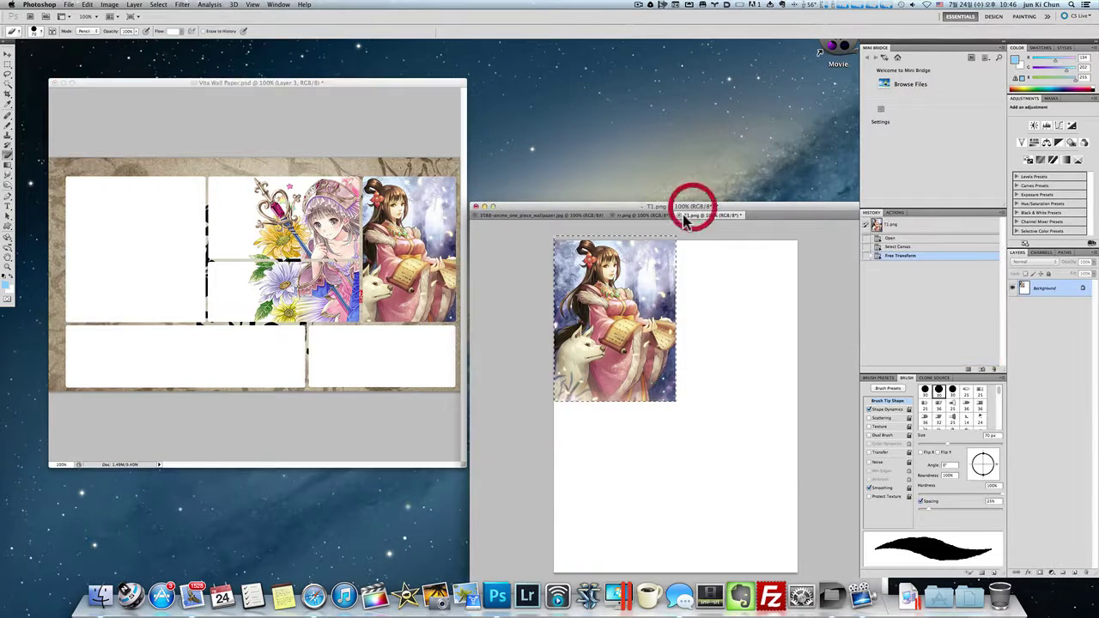
{"action": "left_click", "coordinate": [680, 216]}
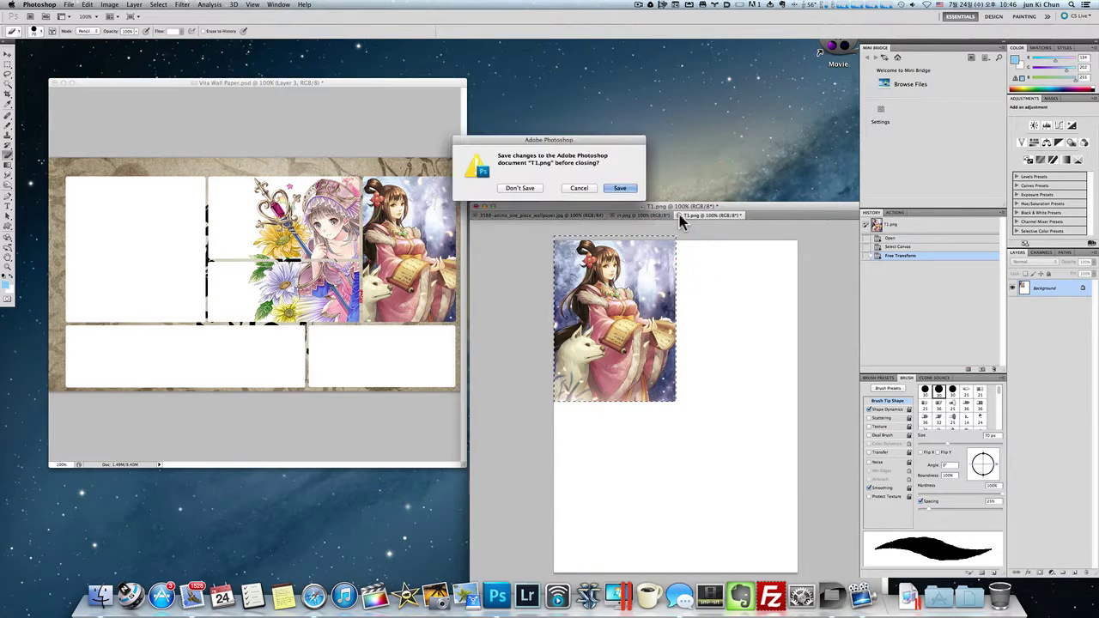
{"action": "left_click", "coordinate": [507, 188]}
{"action": "left_click_drag", "start_coordinate": [630, 204], "coordinate": [630, 135]}
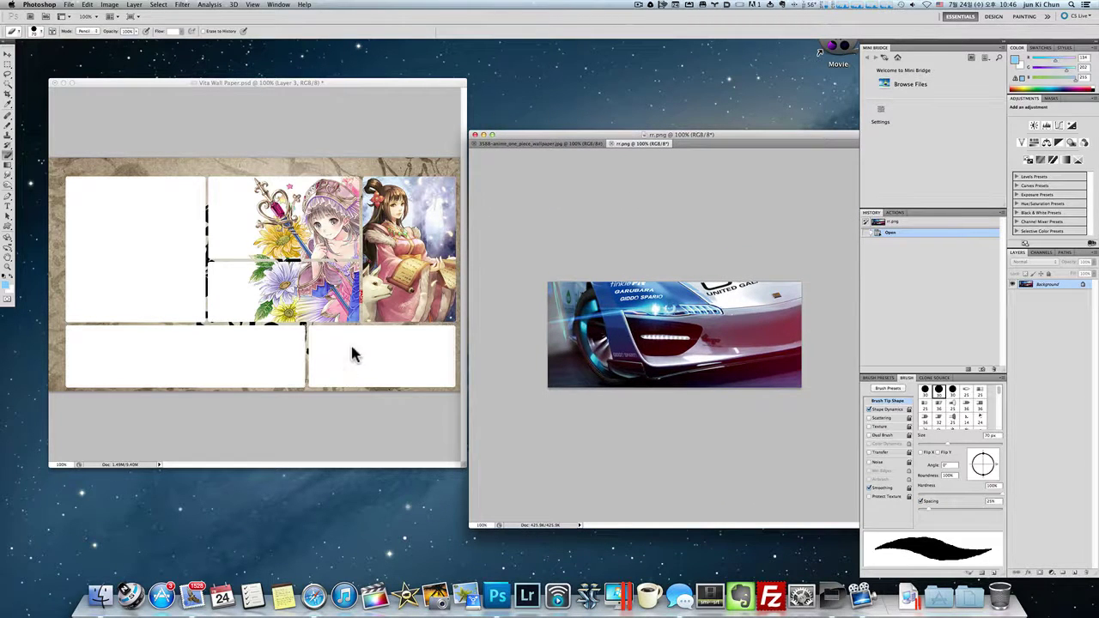
Show the icon layer in the wallpaper document to compare the icon positions with the car picture in rr.png.
{"action": "left_click", "coordinate": [410, 84]}
{"action": "left_click", "coordinate": [1013, 285]}
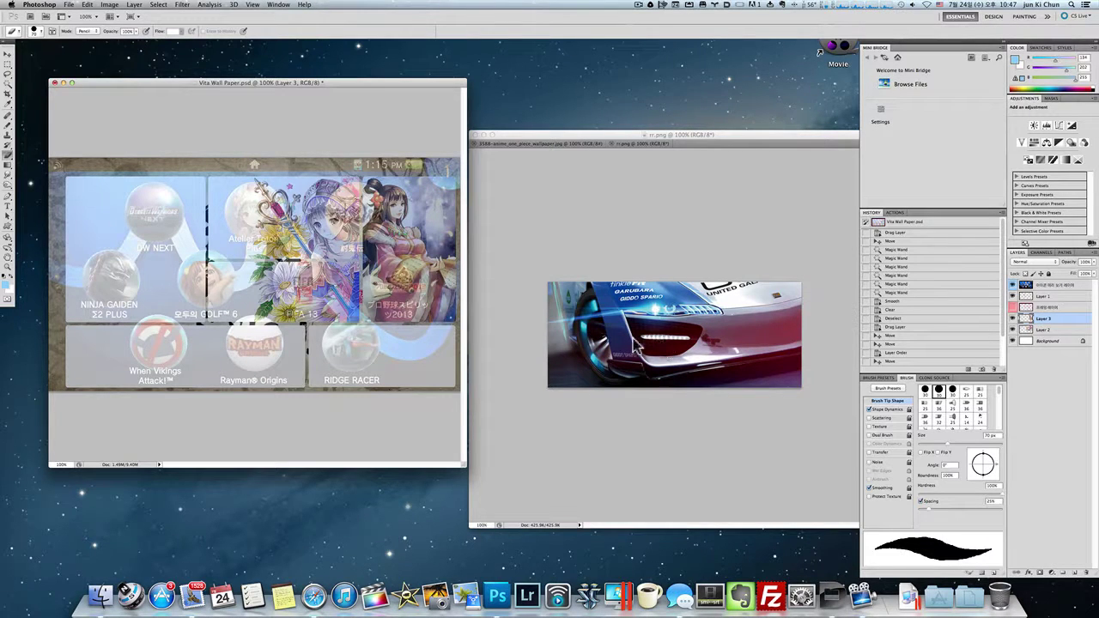
{"action": "left_click", "coordinate": [645, 246]}
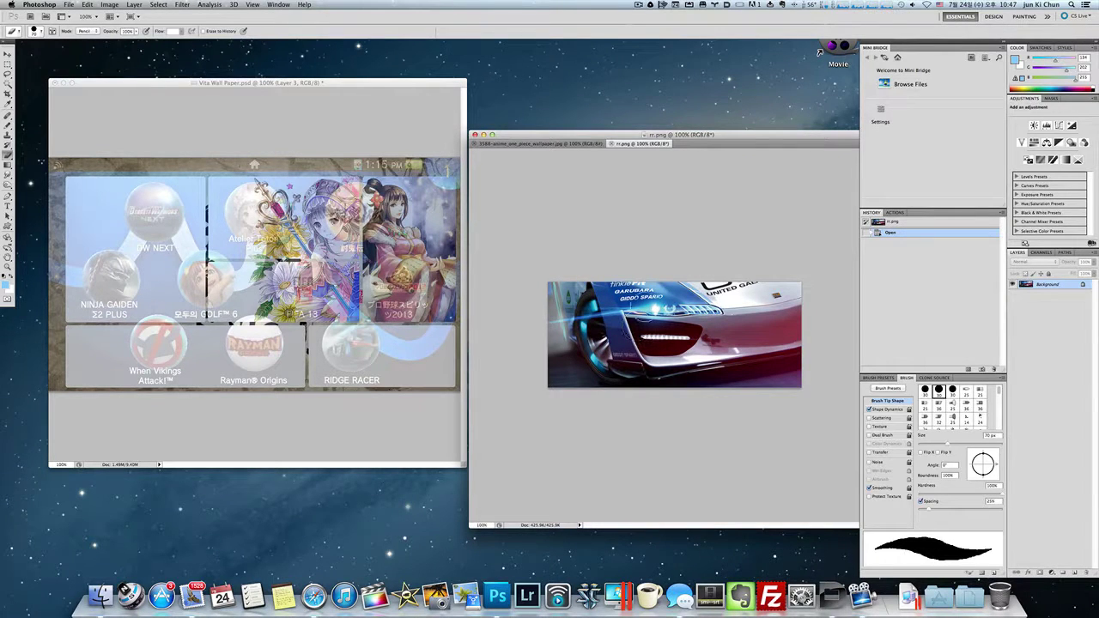
Flip the canvas of rr.png horizontally.
{"action": "left_click", "coordinate": [615, 134]}
{"action": "left_click", "coordinate": [110, 4]}
{"action": "mouse_move", "coordinate": [152, 97]}
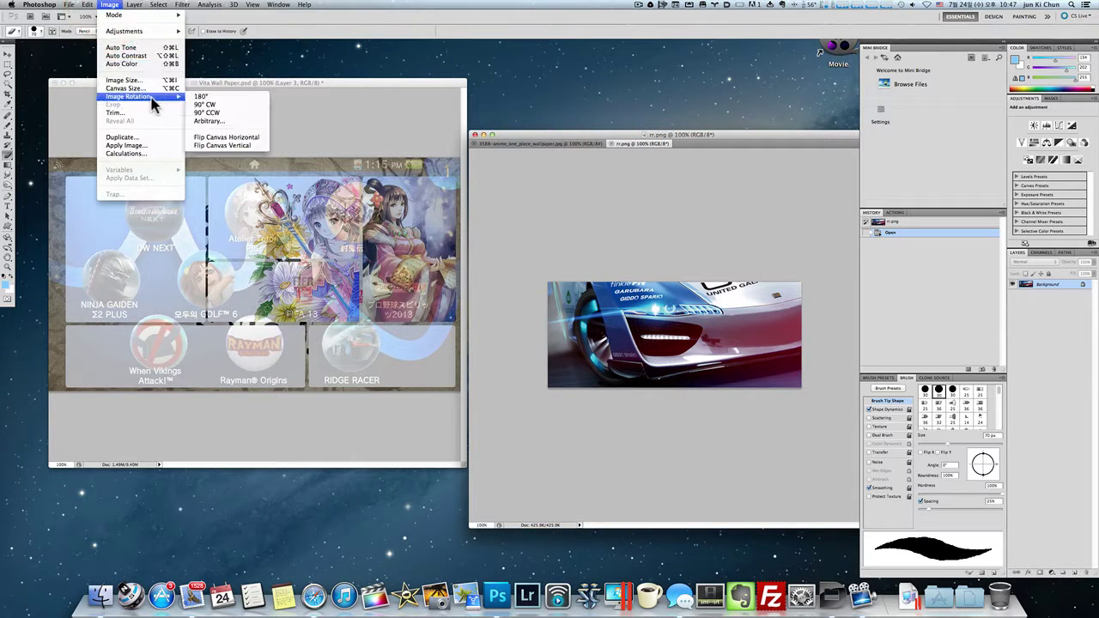
{"action": "left_click", "coordinate": [227, 137]}
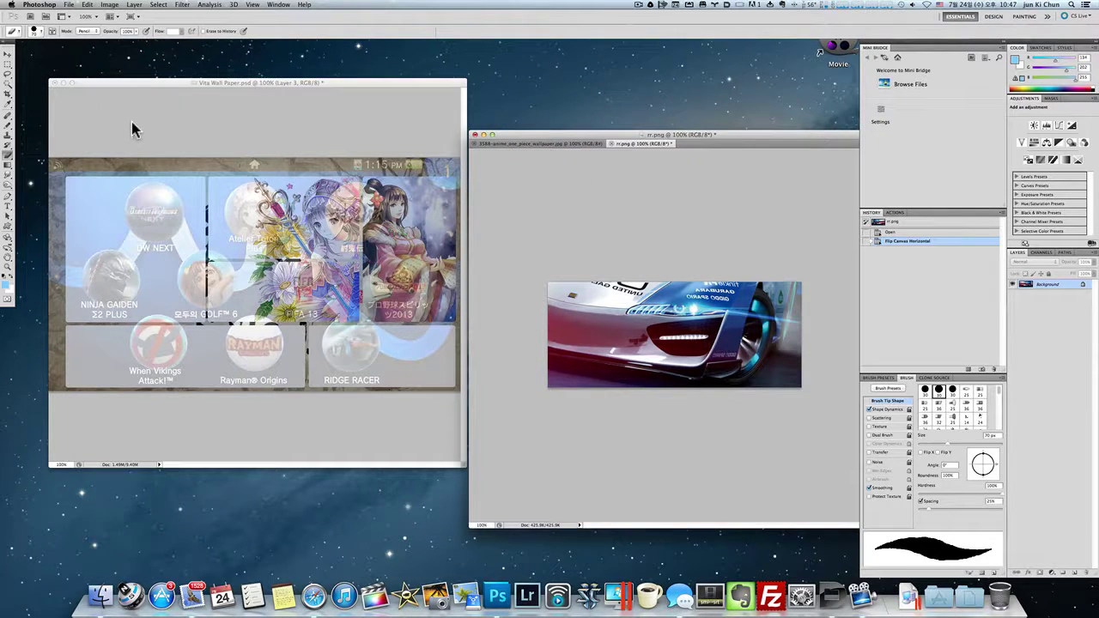
Scale the whole car picture down to about 77%, with its width and height linked proportionally.
{"action": "key", "text": "super+a"}
{"action": "key", "text": "super+t"}
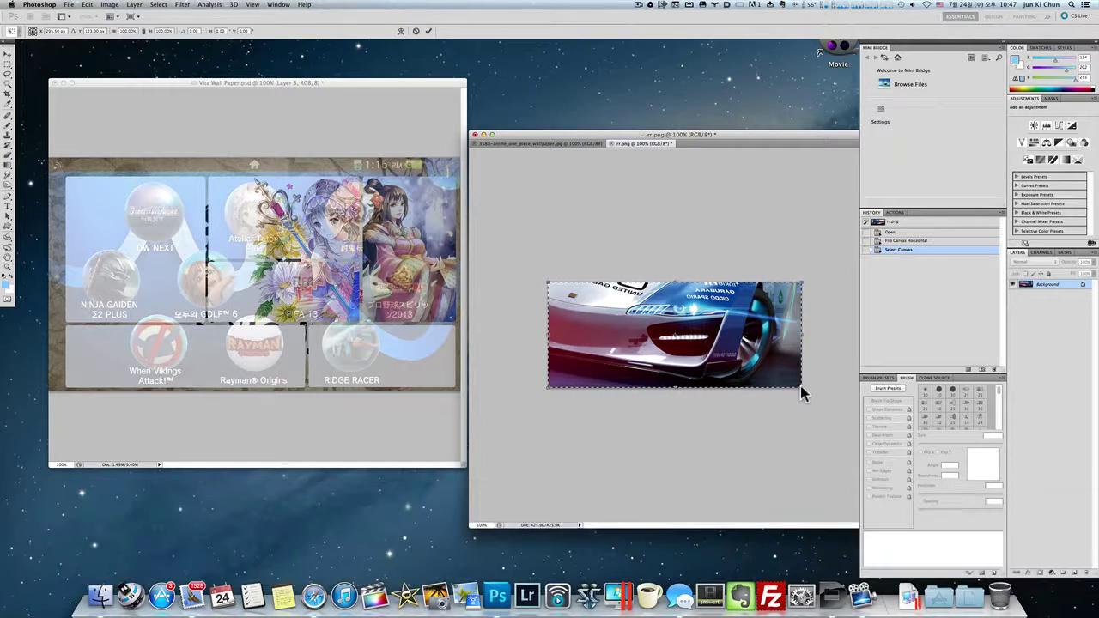
{"action": "left_click_drag", "start_coordinate": [800, 386], "coordinate": [744, 347]}
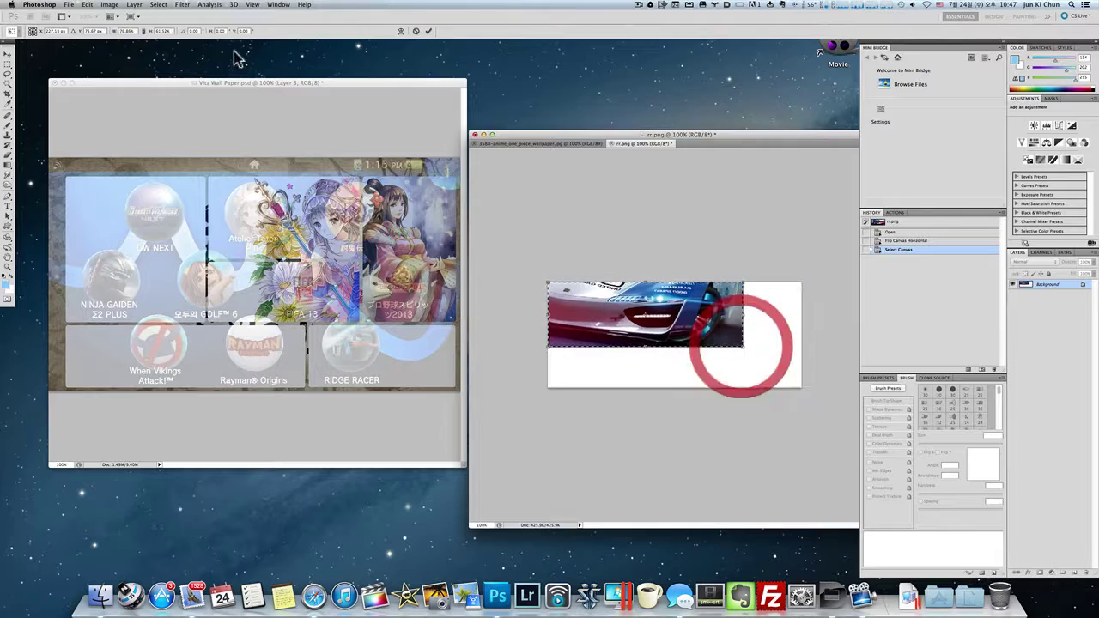
{"action": "left_click", "coordinate": [144, 31]}
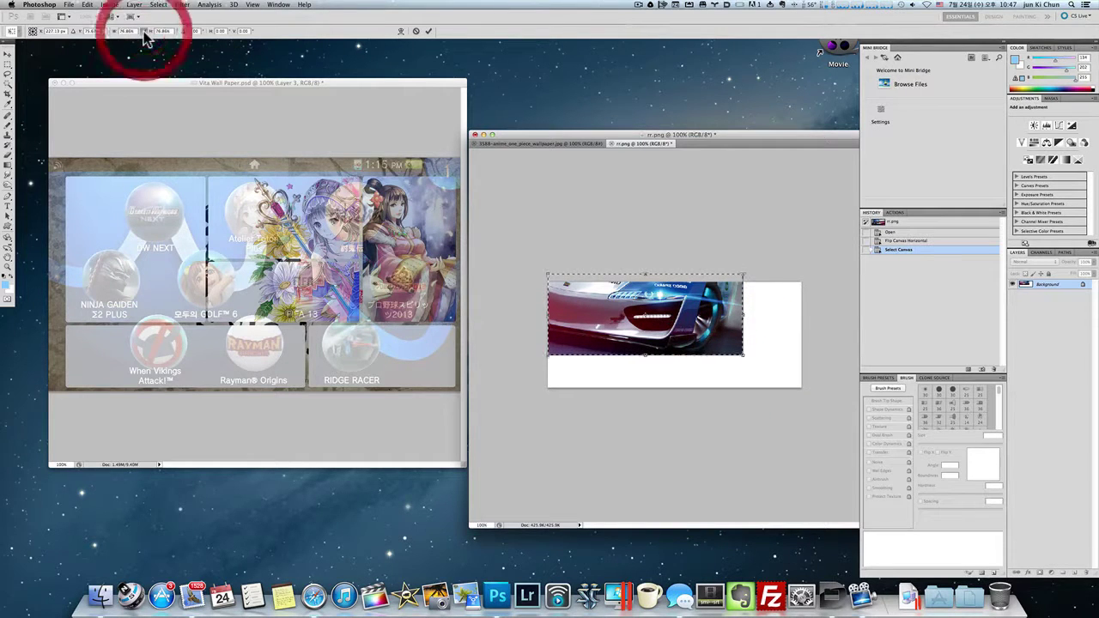
{"action": "left_click", "coordinate": [677, 331]}
Shrink the rr.png window and place it beside the wallpaper, and reduce the car picture to about 70%.
{"action": "left_click_drag", "start_coordinate": [606, 135], "coordinate": [535, 107]}
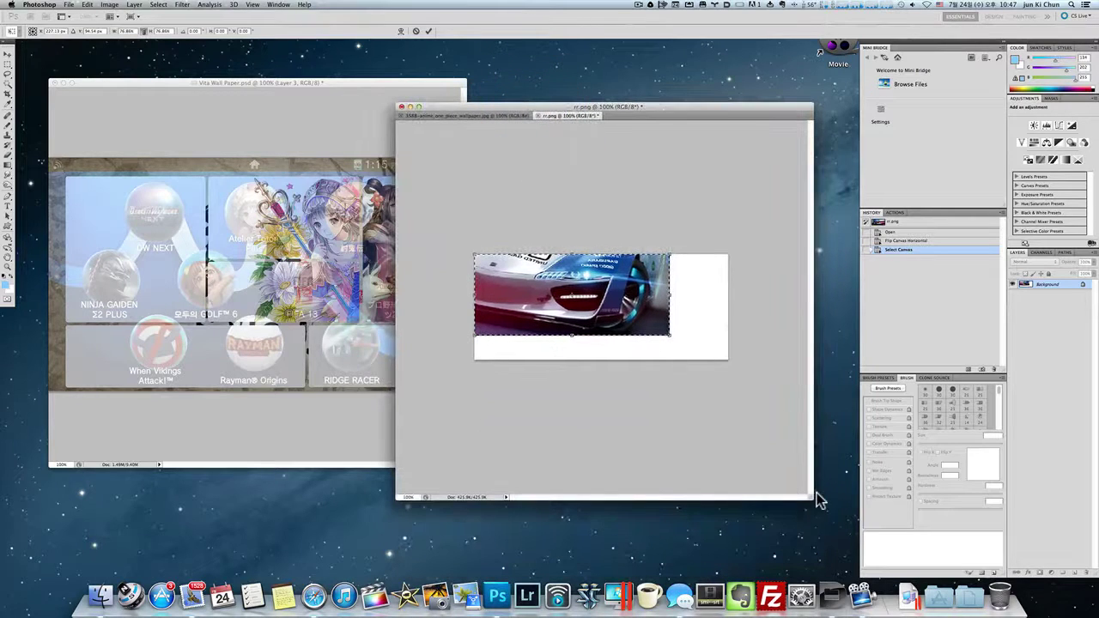
{"action": "left_click_drag", "start_coordinate": [814, 503], "coordinate": [671, 321]}
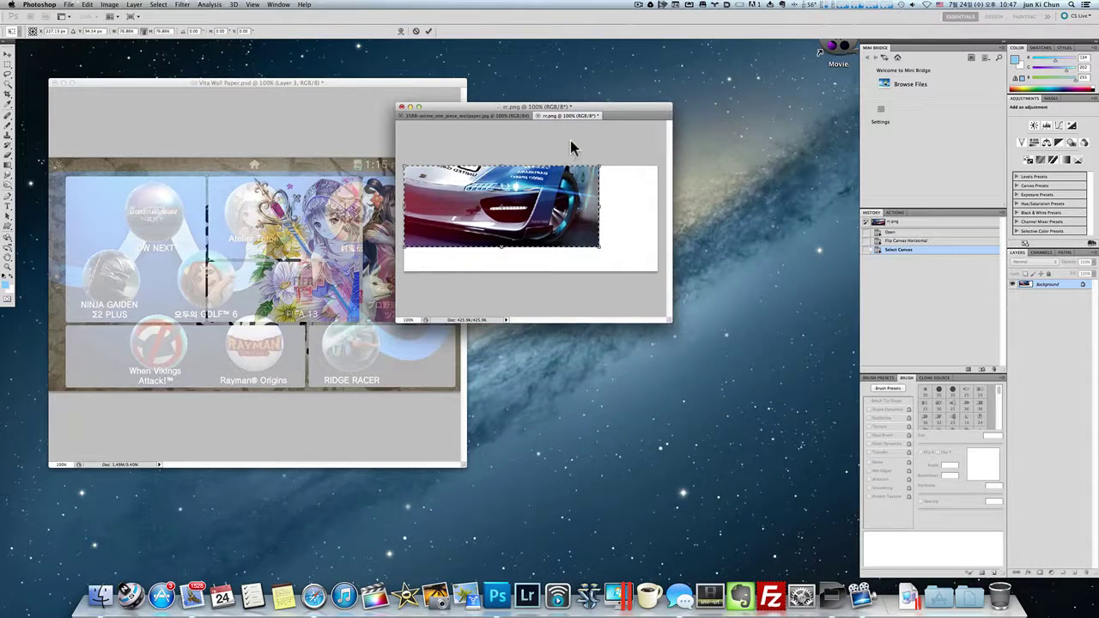
{"action": "left_click_drag", "start_coordinate": [569, 110], "coordinate": [696, 261]}
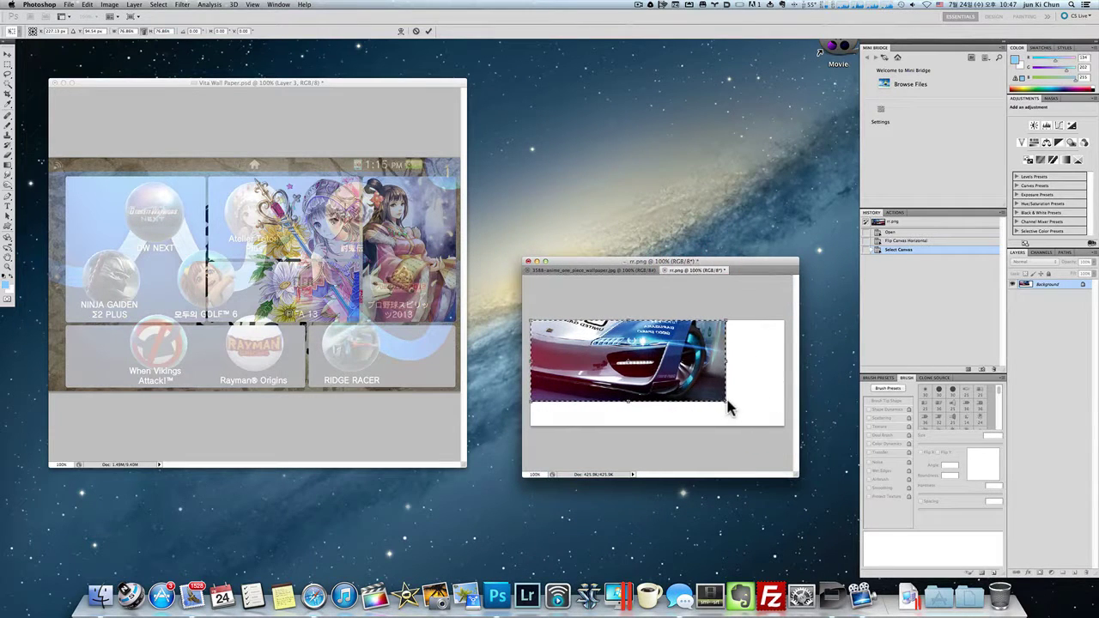
{"action": "left_click_drag", "start_coordinate": [727, 404], "coordinate": [710, 395]}
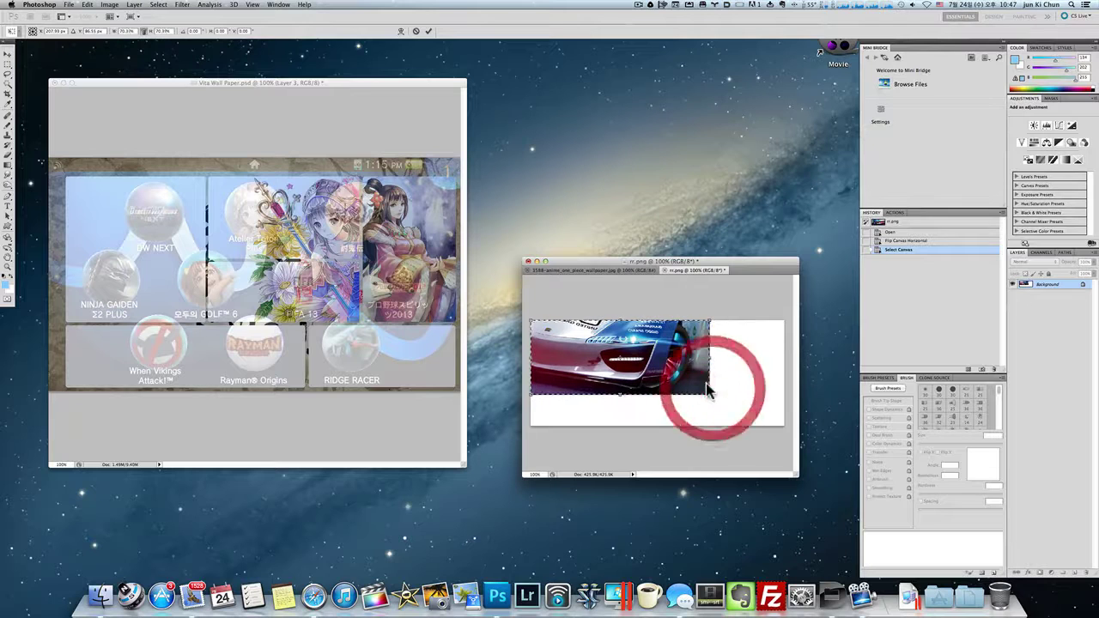
{"action": "mouse_move", "coordinate": [620, 273]}
{"action": "left_mouse_down"}
{"action": "mouse_move", "coordinate": [530, 284]}
{"action": "mouse_move", "coordinate": [380, 344]}
{"action": "mouse_move", "coordinate": [584, 283]}
{"action": "mouse_move", "coordinate": [678, 282]}
{"action": "left_mouse_up"}
{"action": "key", "text": "Return"}
{"action": "key", "text": "e"}
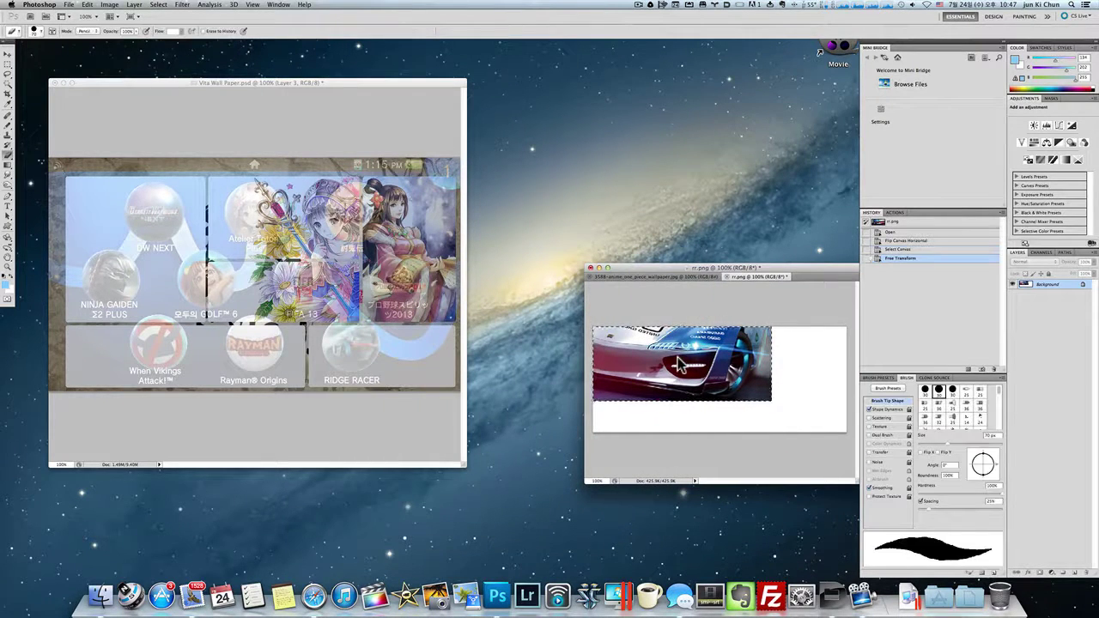
Copy the car picture into the wallpaper's bottom right panel and adjust its position against the icon layer, leaving that layer hidden.
{"action": "key", "text": "v"}
{"action": "mouse_move", "coordinate": [678, 365]}
{"action": "left_mouse_down"}
{"action": "mouse_move", "coordinate": [429, 368]}
{"action": "mouse_move", "coordinate": [413, 349]}
{"action": "mouse_move", "coordinate": [410, 361]}
{"action": "left_mouse_up"}
{"action": "left_click", "coordinate": [1014, 286]}
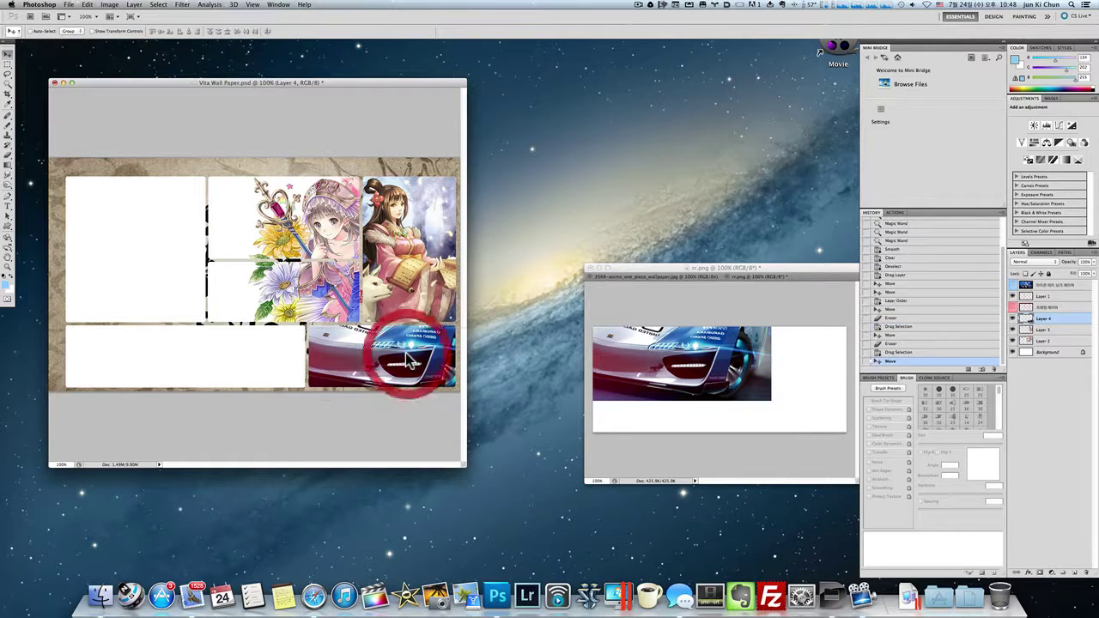
{"action": "key", "text": "Left"}
{"action": "key", "text": "Right"}
{"action": "key", "text": "Left"}
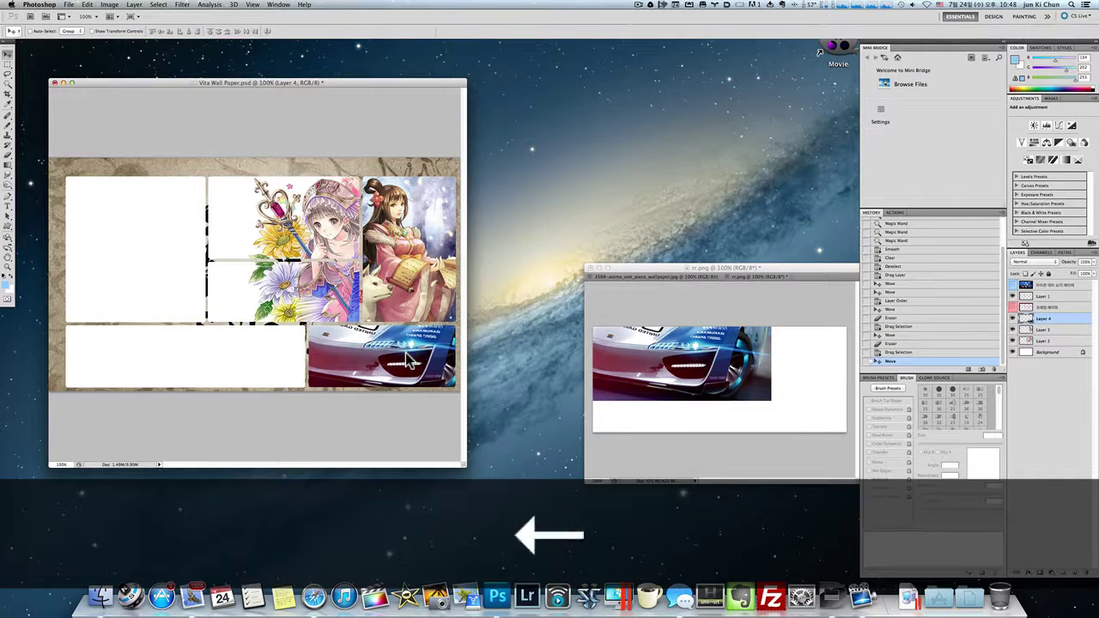
{"action": "left_click", "coordinate": [1013, 285]}
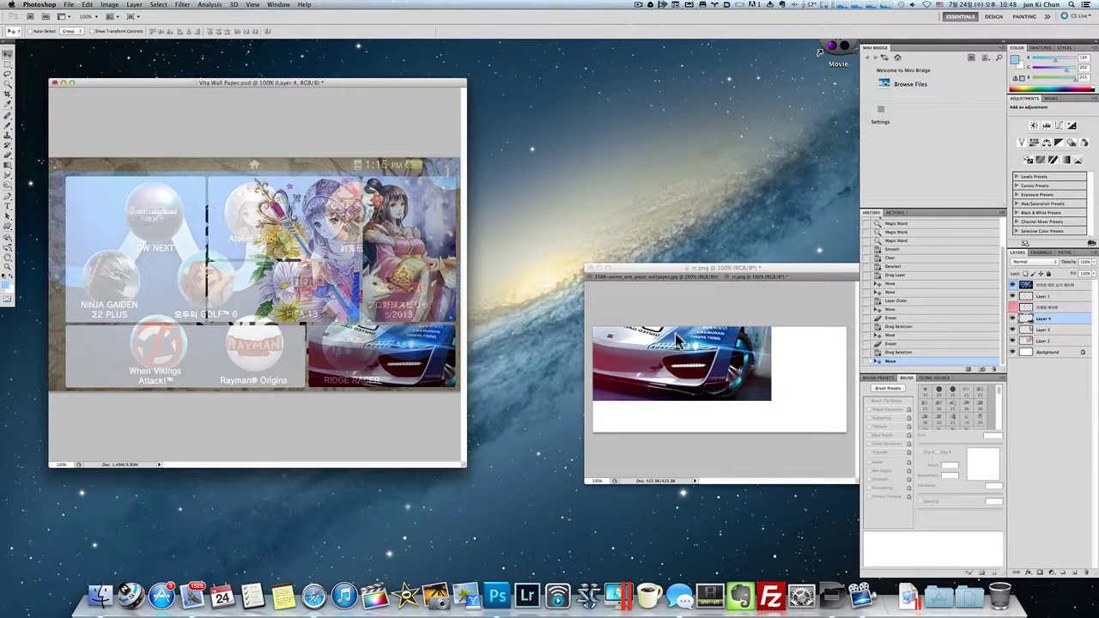
{"action": "left_click", "coordinate": [1014, 287]}
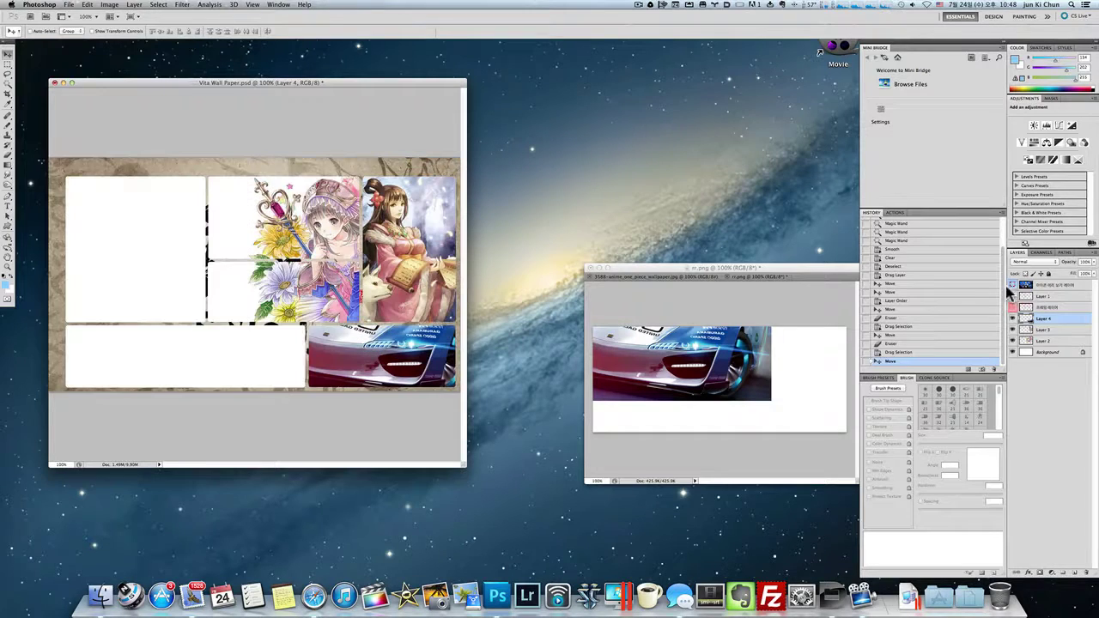
Close rr.png and move and enlarge the 3588-anime_one_piece_wallpaper.jpg window so the whole picture fits in it.
{"action": "left_click", "coordinate": [732, 277]}
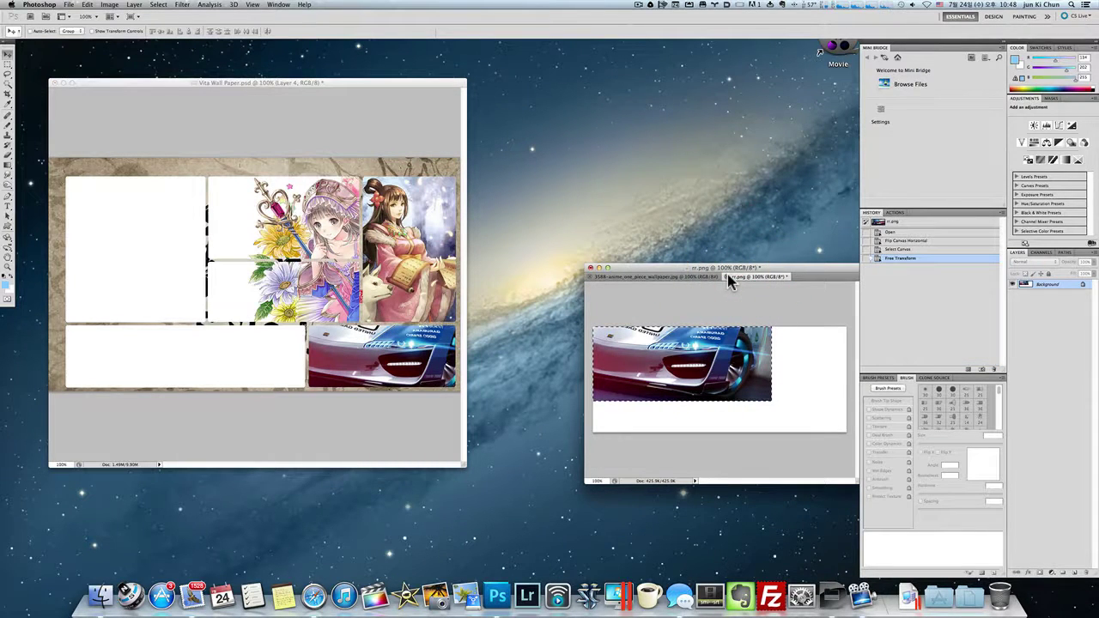
{"action": "left_click", "coordinate": [728, 277]}
{"action": "left_click", "coordinate": [612, 188]}
{"action": "left_click", "coordinate": [621, 189]}
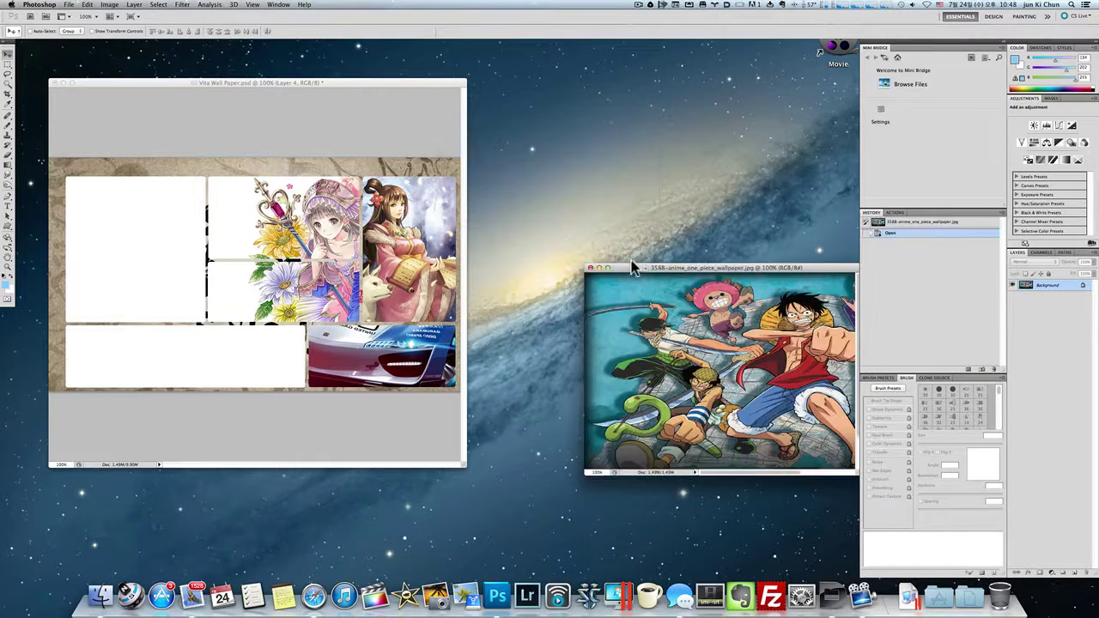
{"action": "left_click_drag", "start_coordinate": [631, 272], "coordinate": [459, 136]}
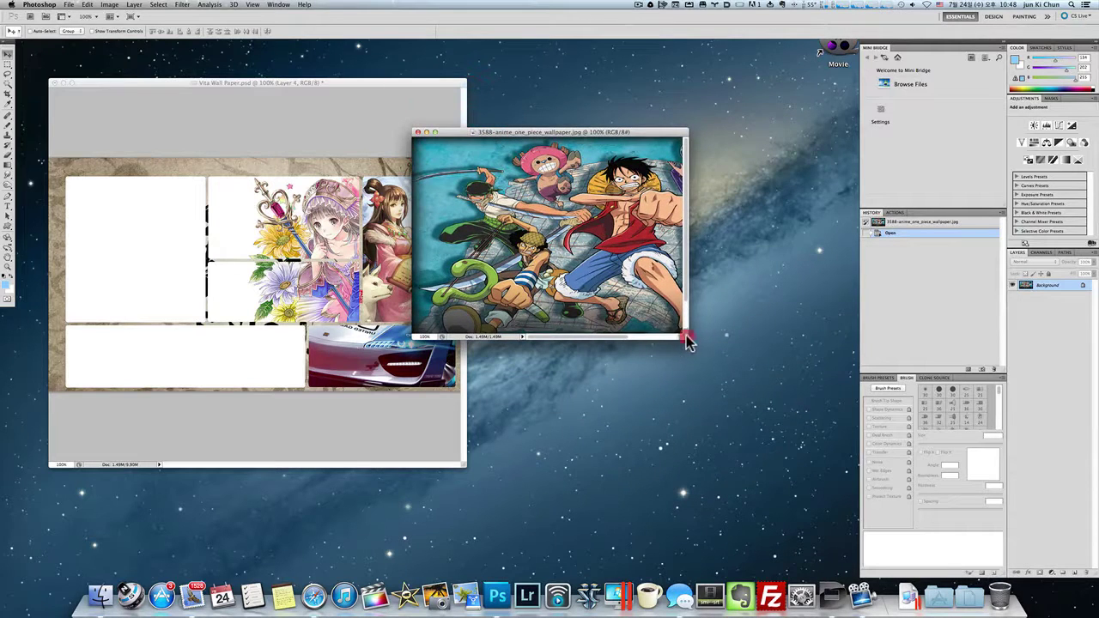
{"action": "left_click_drag", "start_coordinate": [687, 338], "coordinate": [843, 484]}
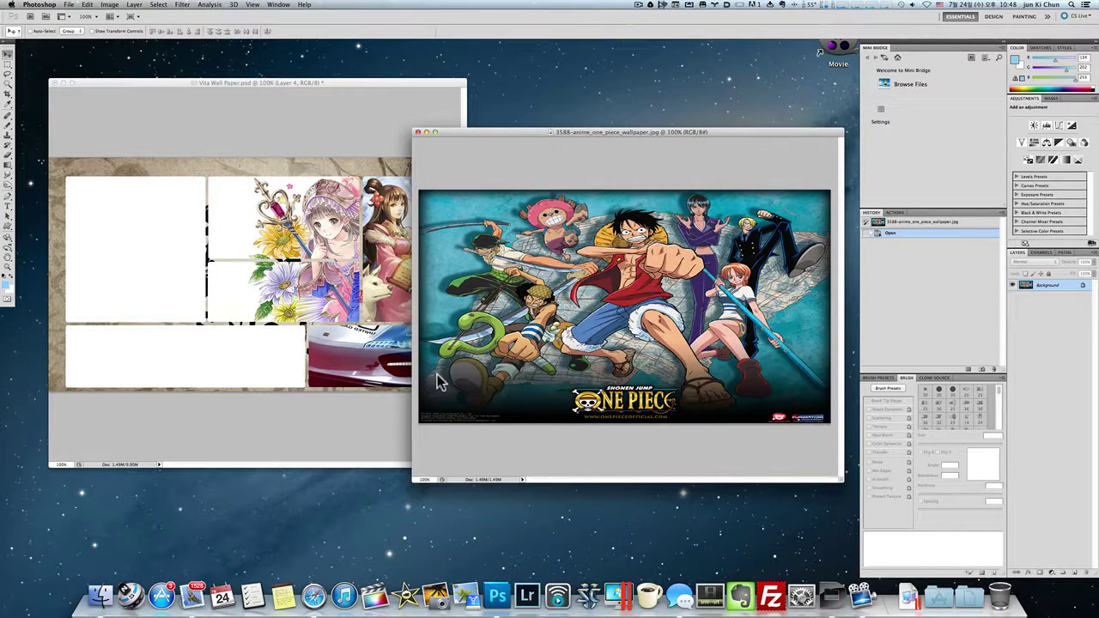
Crop the One Piece picture to a wide strip along its lower left edge that includes the logo.
{"action": "key", "text": "c"}
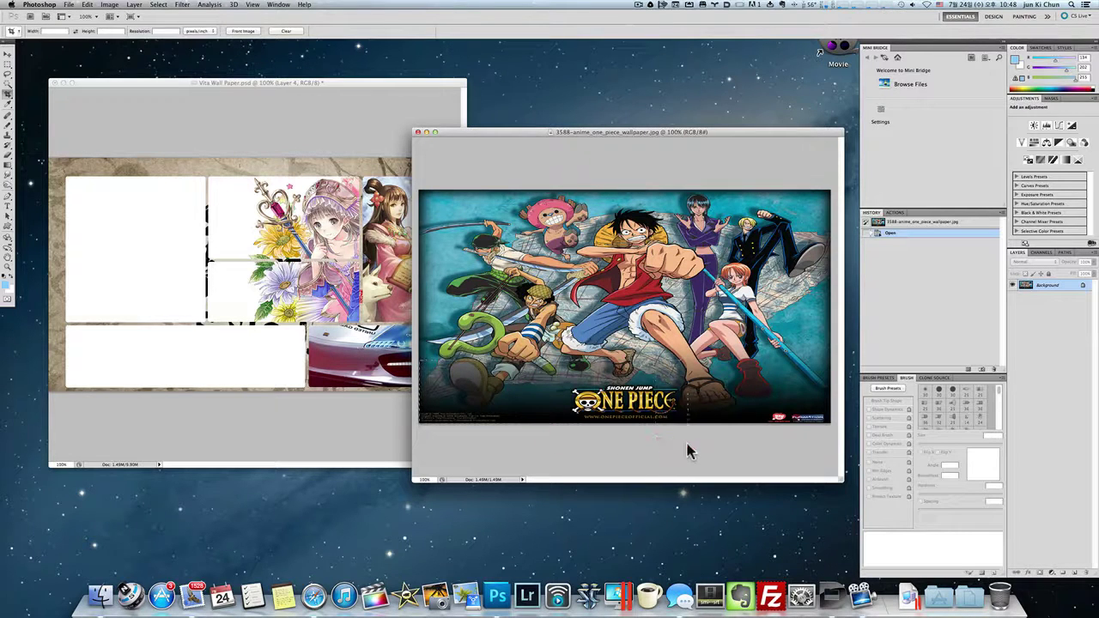
{"action": "left_click_drag", "start_coordinate": [687, 451], "coordinate": [419, 361]}
{"action": "left_click_drag", "start_coordinate": [541, 133], "coordinate": [507, 113]}
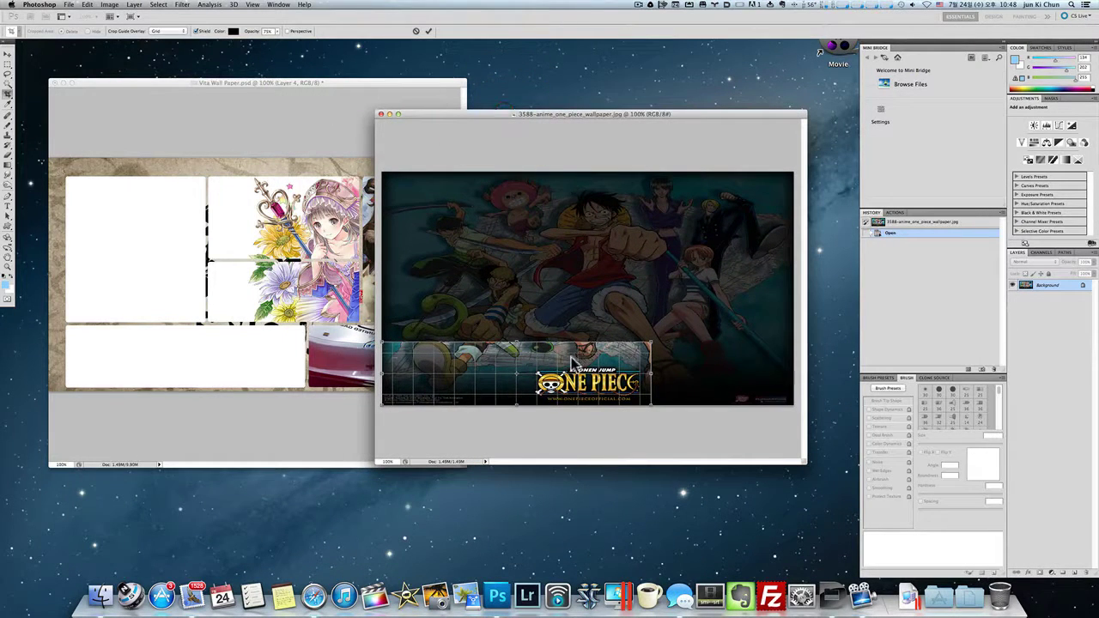
{"action": "double_click", "coordinate": [520, 370]}
Copy the cropped One Piece strip into the wallpaper and place it over the bottom left panel.
{"action": "key", "text": "v"}
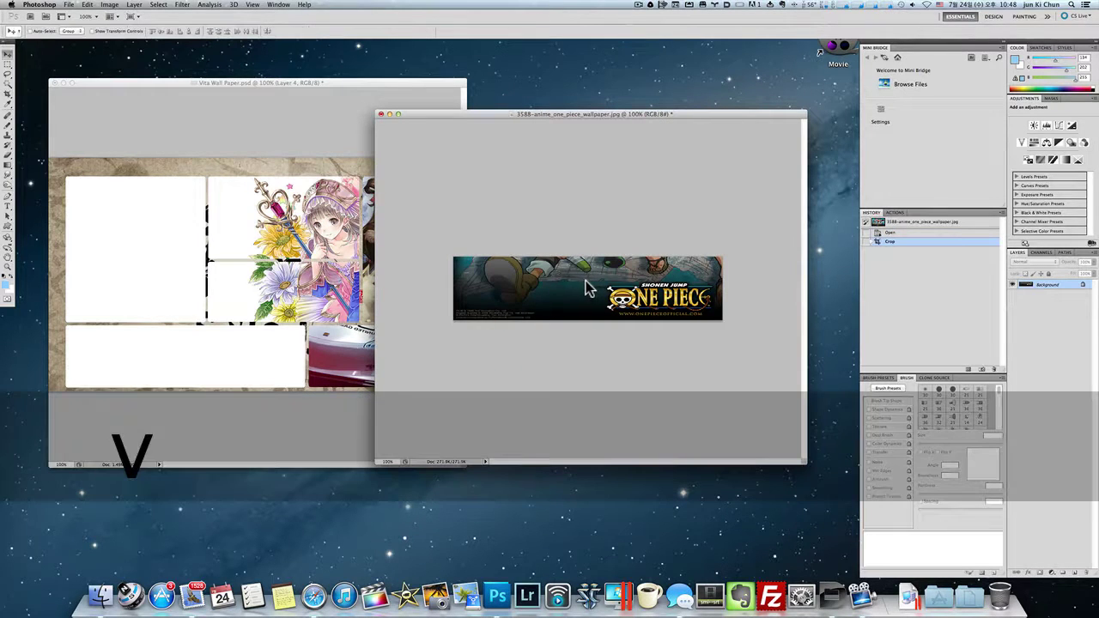
{"action": "left_click", "coordinate": [184, 355]}
{"action": "left_click_drag", "start_coordinate": [184, 355], "coordinate": [162, 351]}
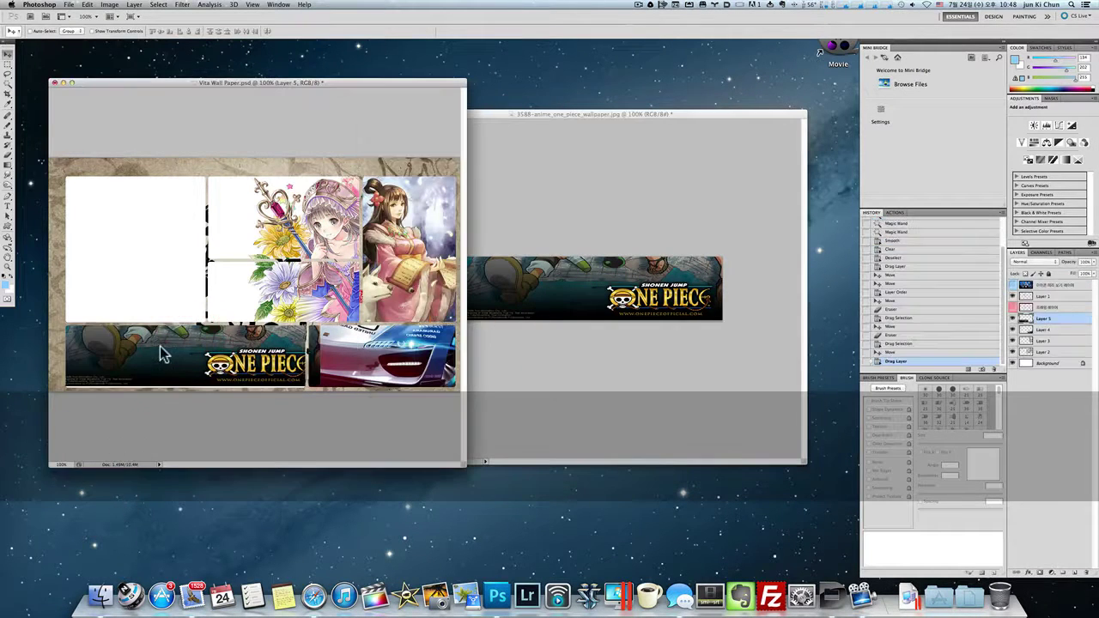
Nudge the One Piece strip down and left so that it fills the bottom left panel and shows its logo.
{"action": "key", "text": "Down"}
{"action": "key", "text": "Down"}
{"action": "key", "text": "Down"}
{"action": "key", "text": "Down"}
{"action": "key", "text": "Down"}
{"action": "key", "text": "Down"}
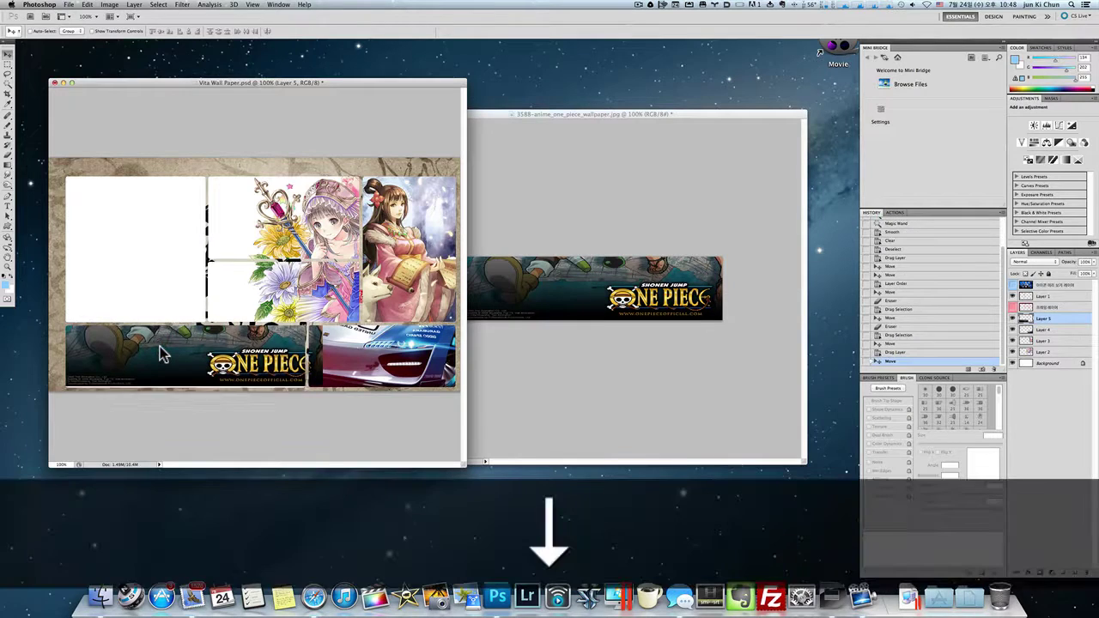
{"action": "key", "text": "Up"}
{"action": "key", "text": "Up"}
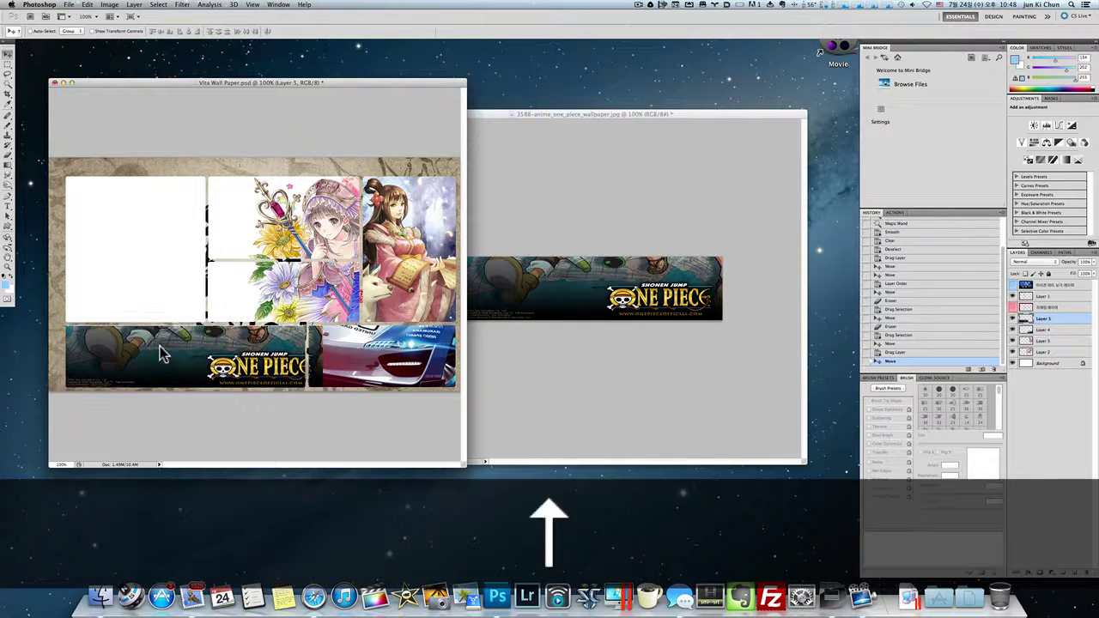
{"action": "key", "text": "Left"}
{"action": "key", "text": "Left"}
{"action": "key", "text": "Left"}
{"action": "key", "text": "Left"}
{"action": "key", "text": "Left"}
{"action": "key", "text": "Left"}
{"action": "key", "text": "Left"}
{"action": "key", "text": "Left"}
{"action": "key", "text": "Left"}
{"action": "key", "text": "Left"}
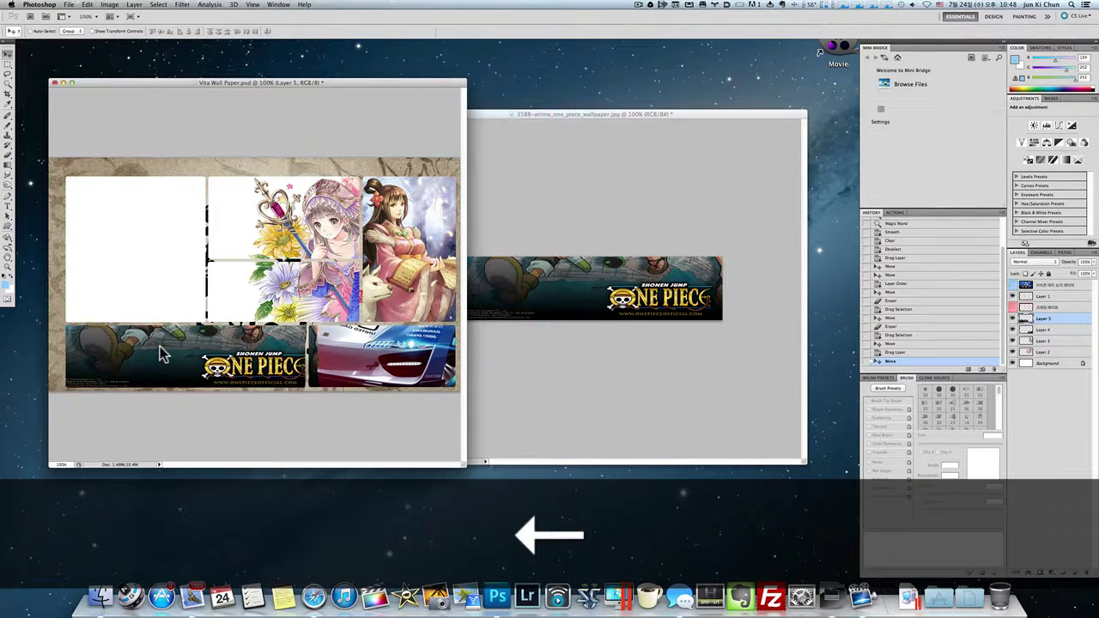
{"action": "key", "text": "Right"}
{"action": "key", "text": "Right"}
{"action": "key", "text": "Left"}
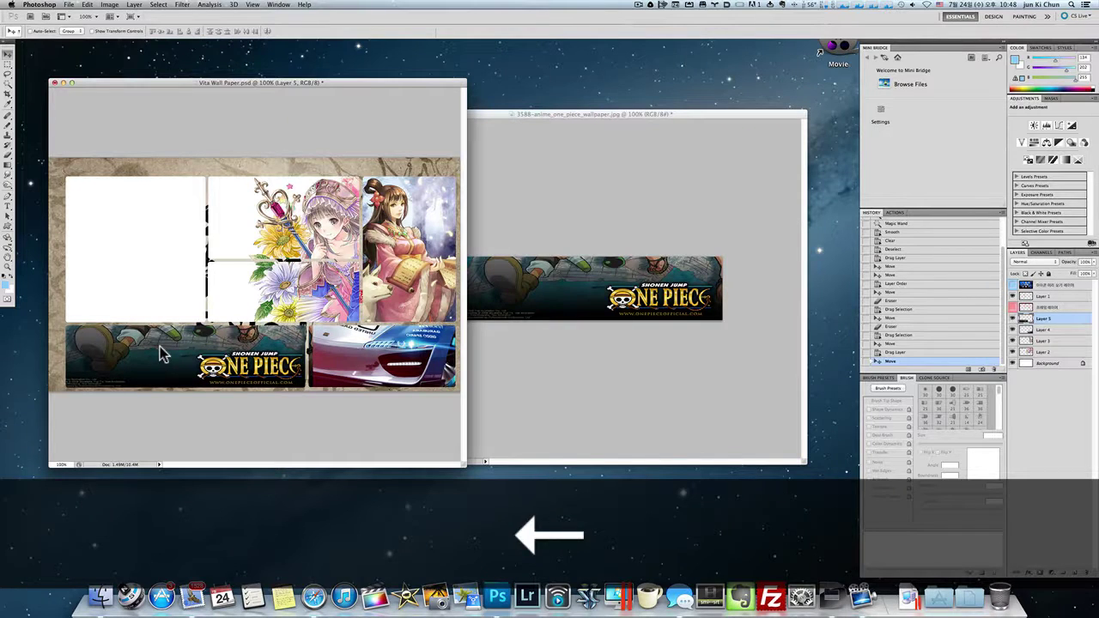
Erase the part of the One Piece strip that overlaps the car panel, using a 50 px eraser.
{"action": "key", "text": "e"}
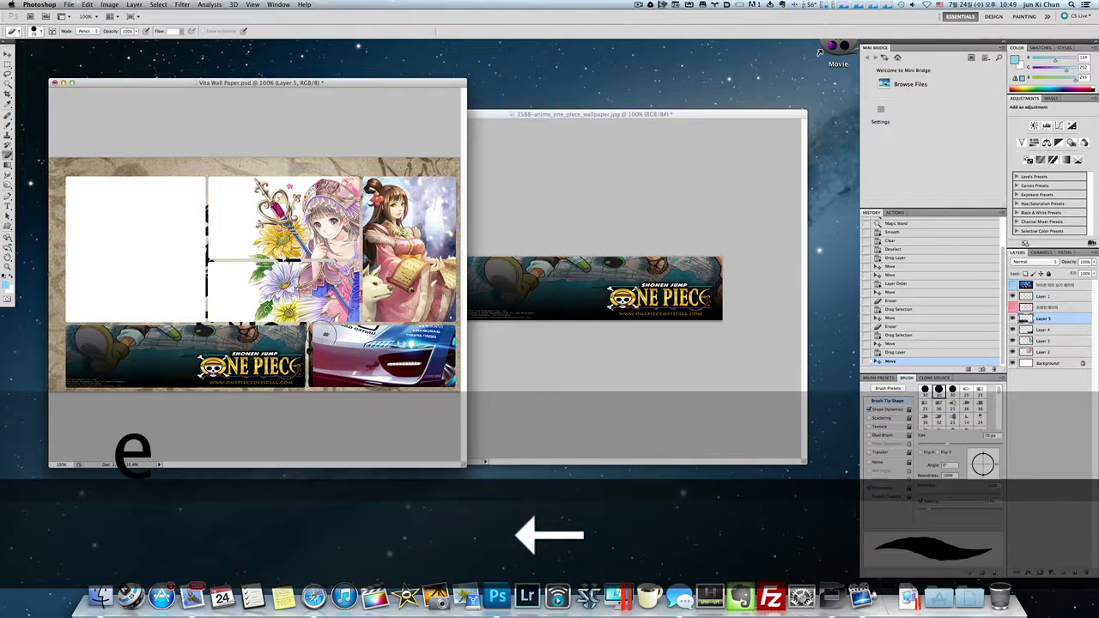
{"action": "key", "text": "bracketright"}
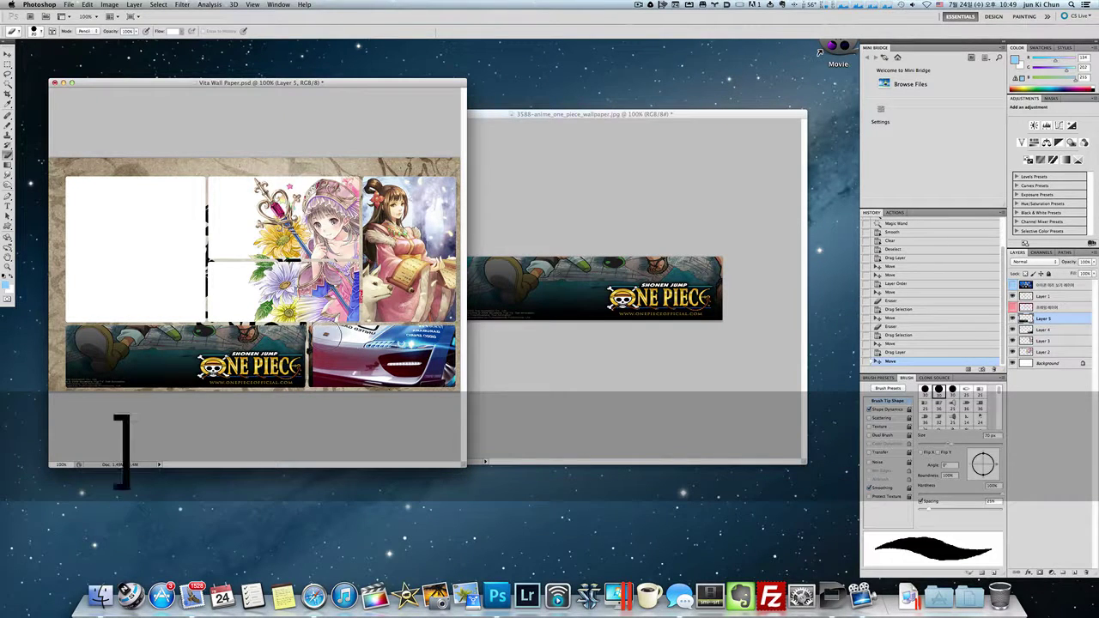
{"action": "key", "text": "bracketleft"}
{"action": "key", "text": "bracketleft"}
{"action": "key", "text": "bracketleft"}
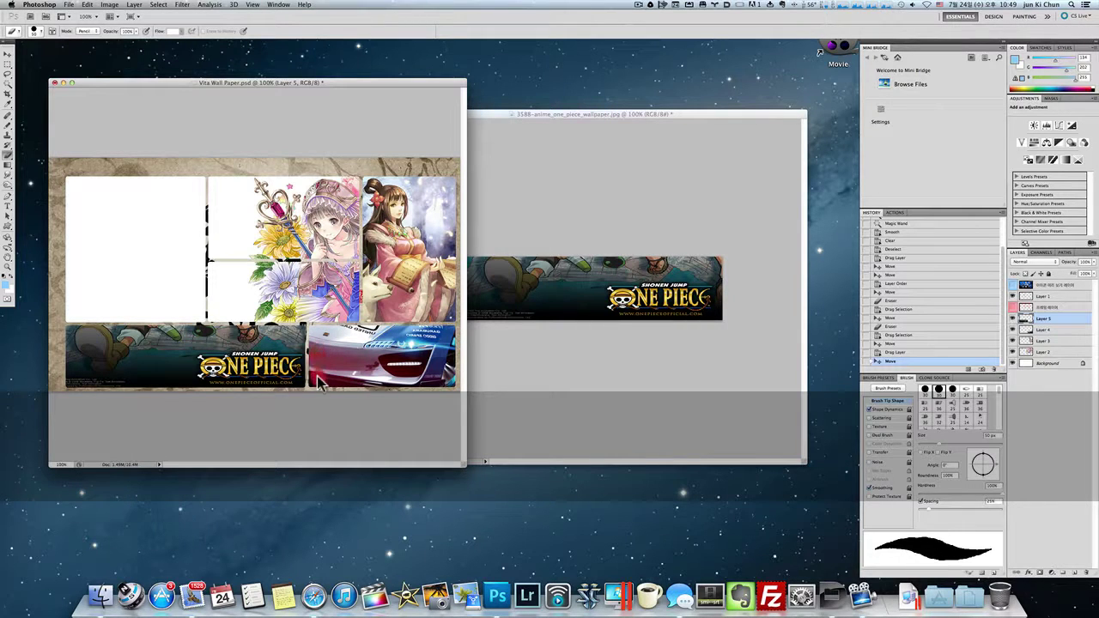
{"action": "left_click_drag", "start_coordinate": [317, 391], "coordinate": [338, 345]}
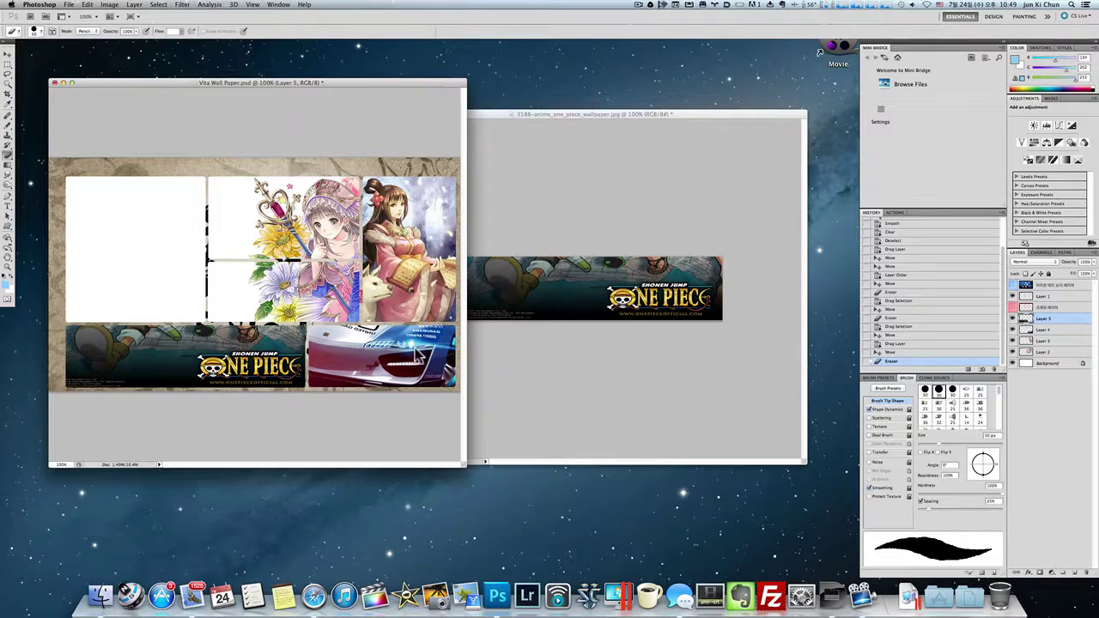
{"action": "key", "text": "Left"}
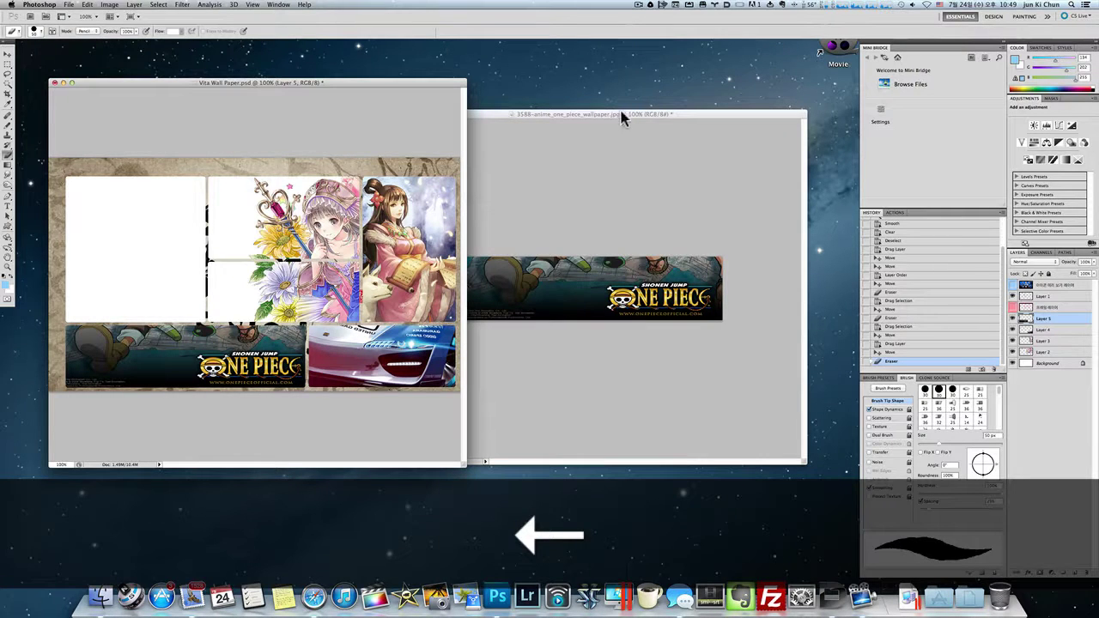
Close 3588-anime_one_piece_wallpaper.jpg without saving and move the wallpaper window a little to the right.
{"action": "left_click_drag", "start_coordinate": [624, 118], "coordinate": [532, 119]}
{"action": "left_click", "coordinate": [381, 113]}
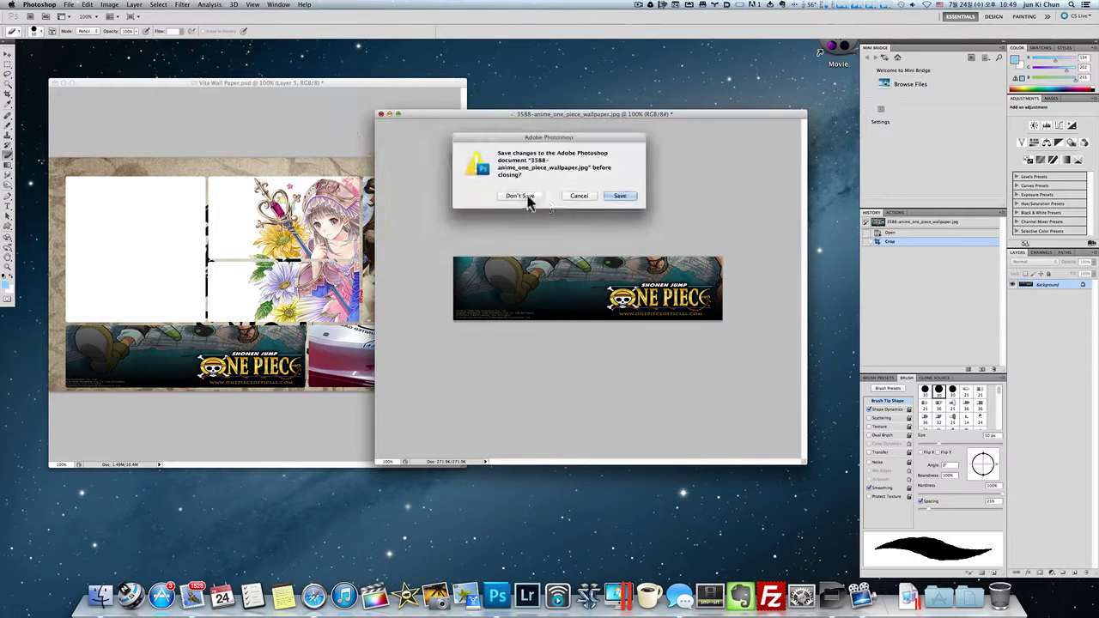
{"action": "left_click", "coordinate": [520, 196]}
{"action": "left_click_drag", "start_coordinate": [415, 81], "coordinate": [478, 83]}
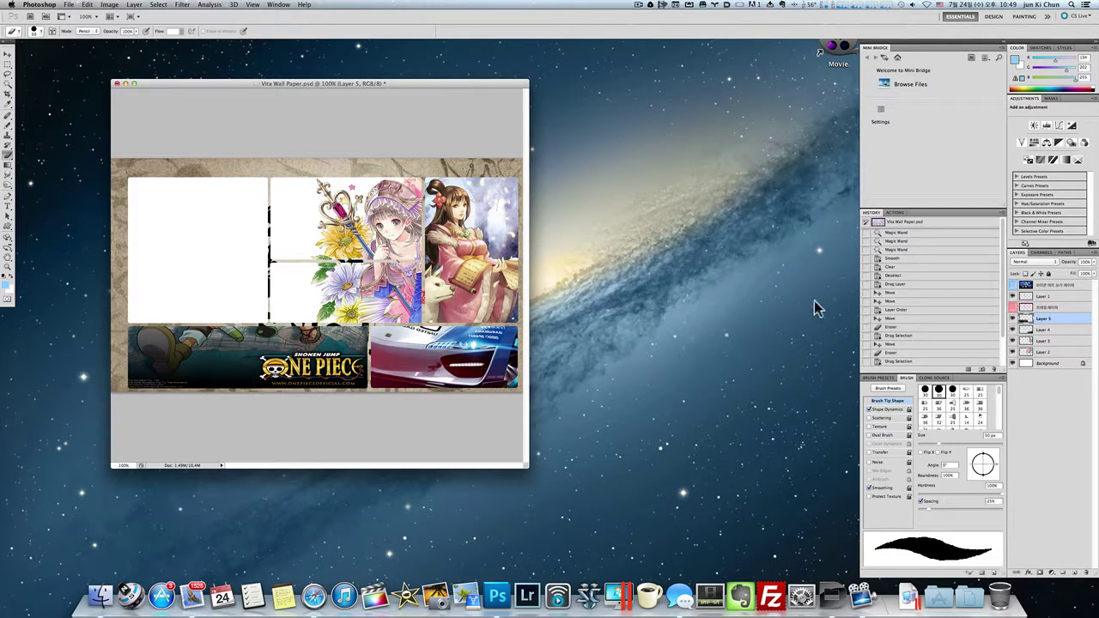
Select every layer from Background up to the icon layer and merge them all into one, keeping the wallpaper open.
{"action": "left_click", "coordinate": [1052, 363]}
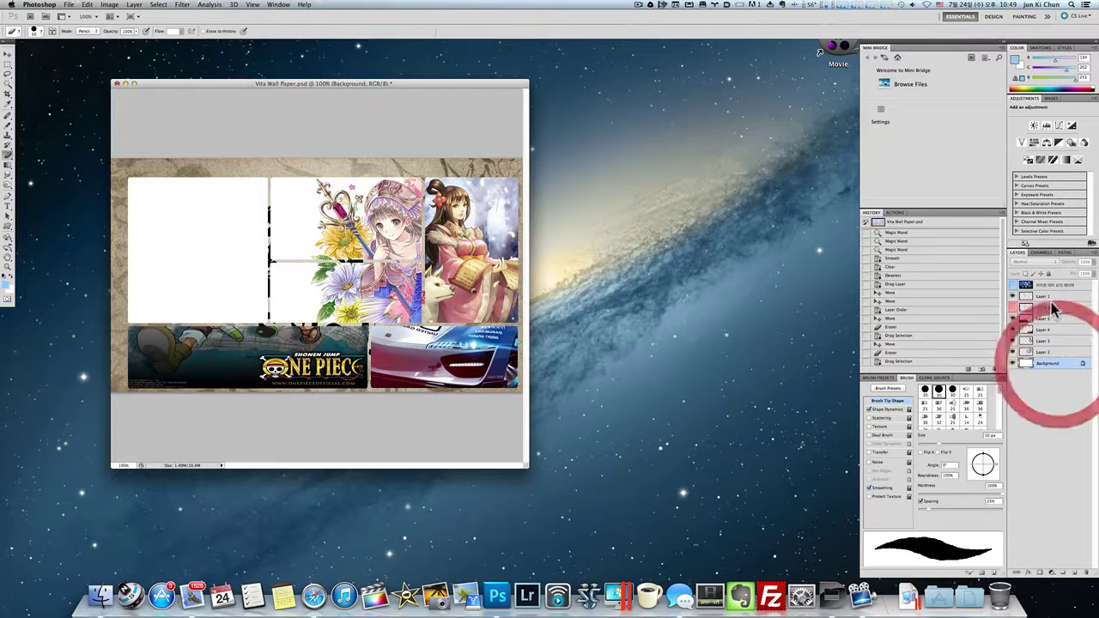
{"action": "left_click", "coordinate": [1048, 287], "text": "shift"}
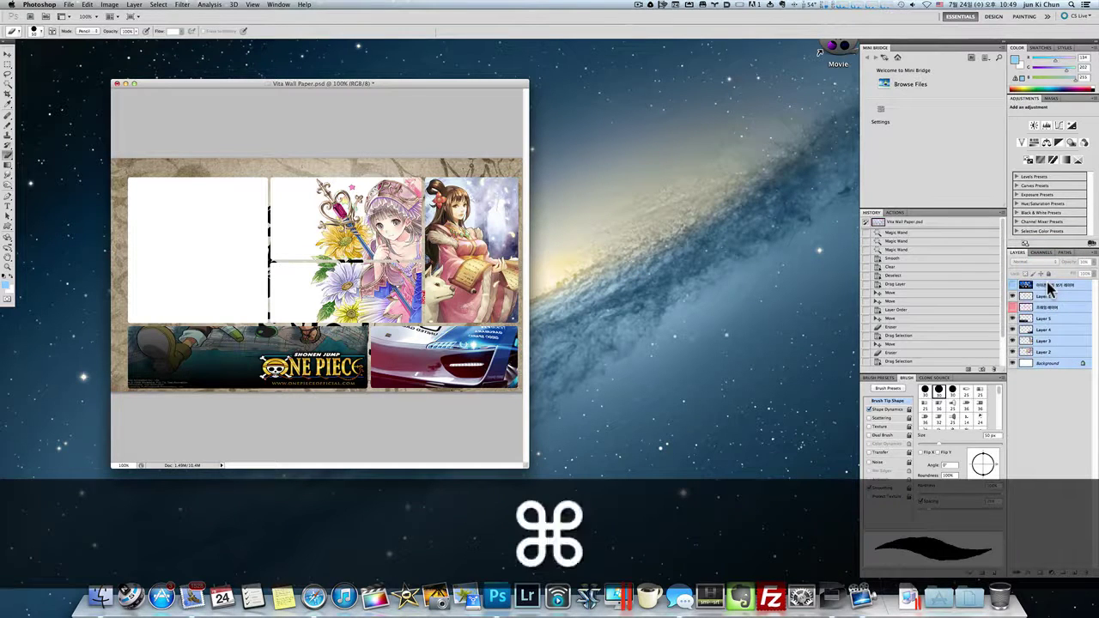
{"action": "key", "text": "super+w"}
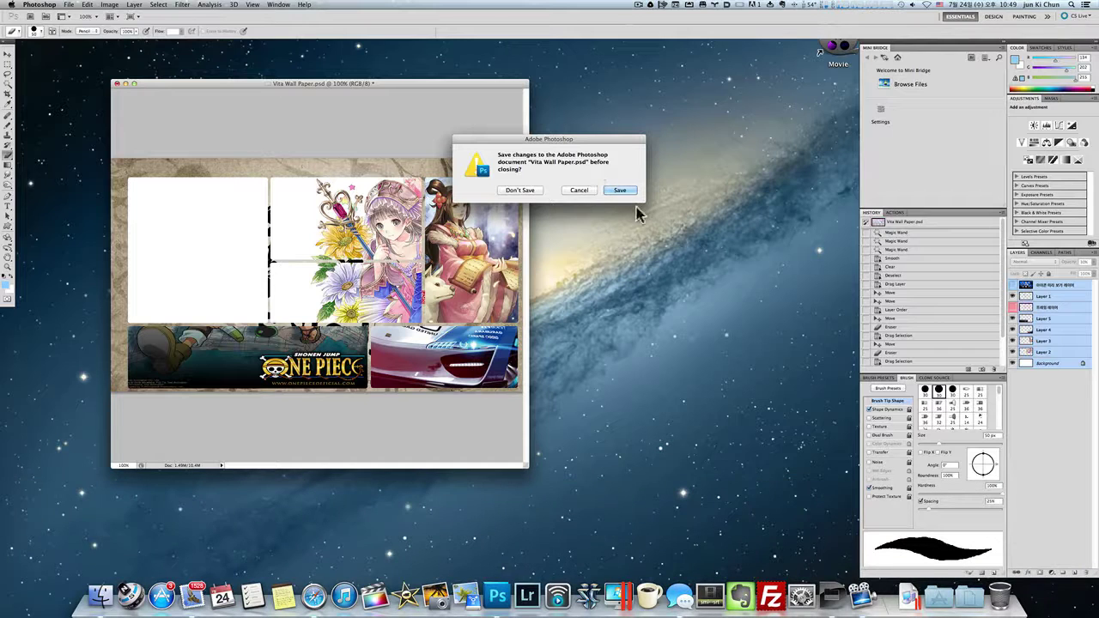
{"action": "left_click", "coordinate": [588, 190]}
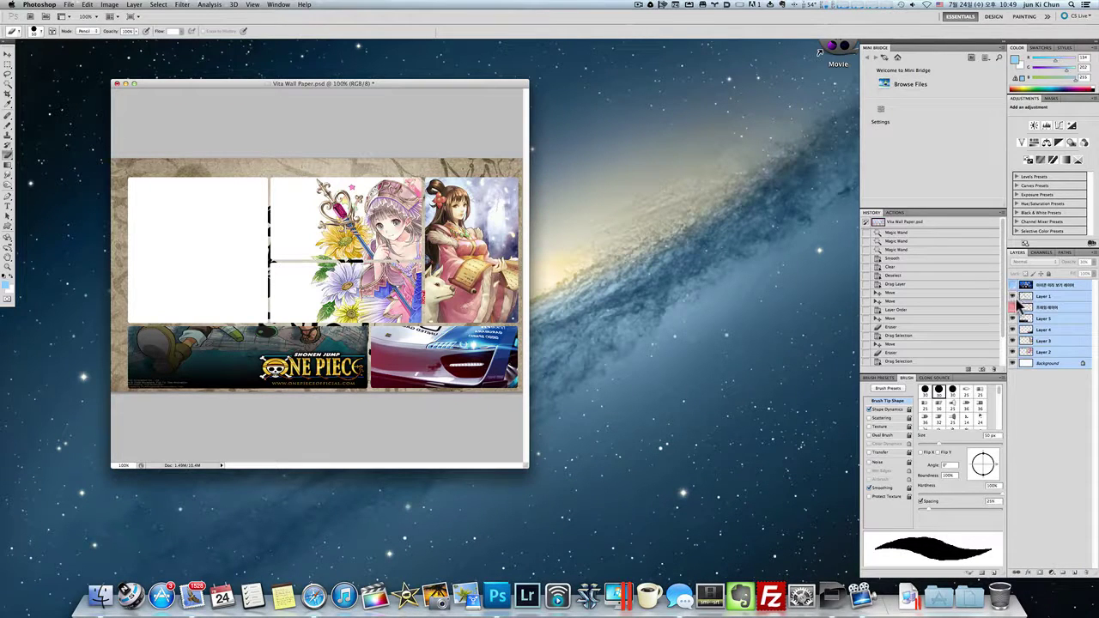
{"action": "key", "text": "super+e"}
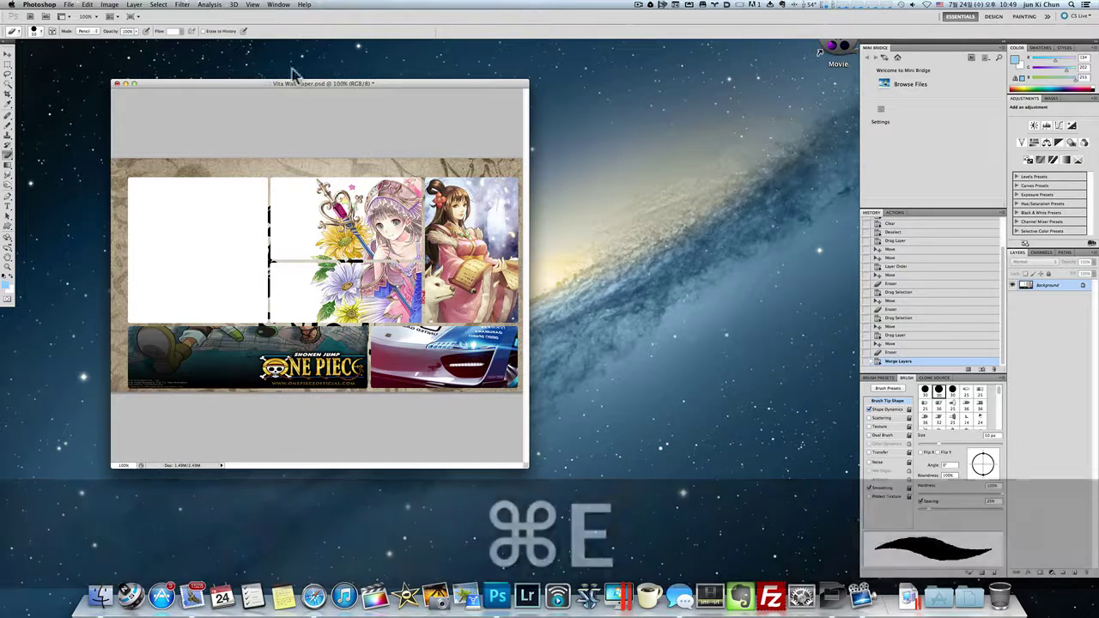
Save the merged wallpaper in Documents as a JPEG copy named 11331133.jpg, at quality 10 with the Baseline ("Standard") option.
{"action": "left_click", "coordinate": [70, 5]}
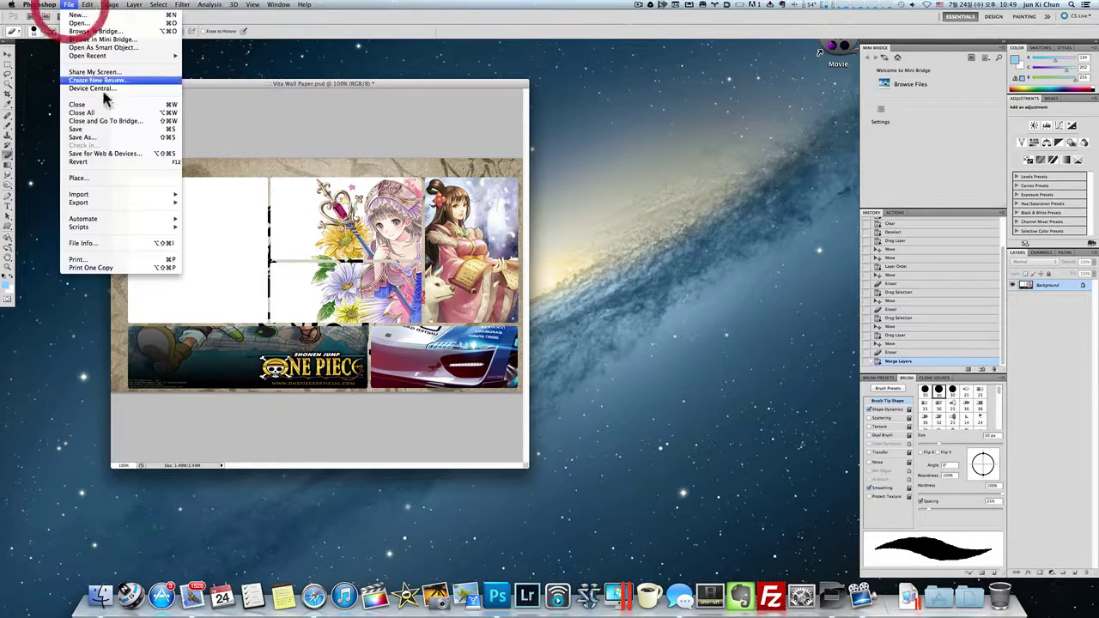
{"action": "left_click", "coordinate": [108, 137]}
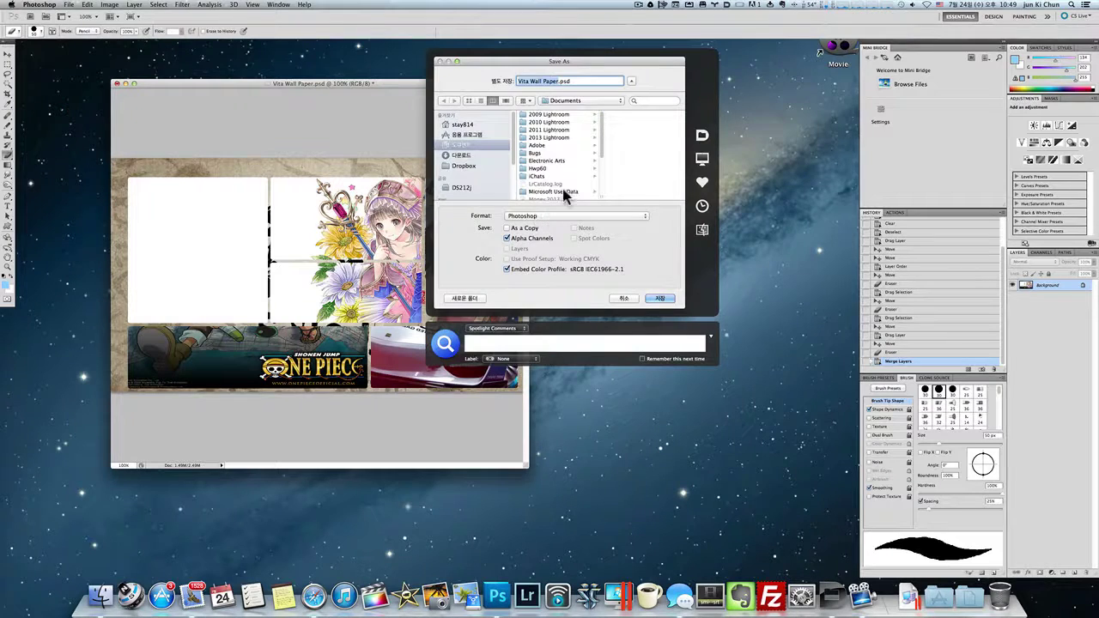
{"action": "left_click", "coordinate": [563, 215]}
{"action": "left_click", "coordinate": [525, 279]}
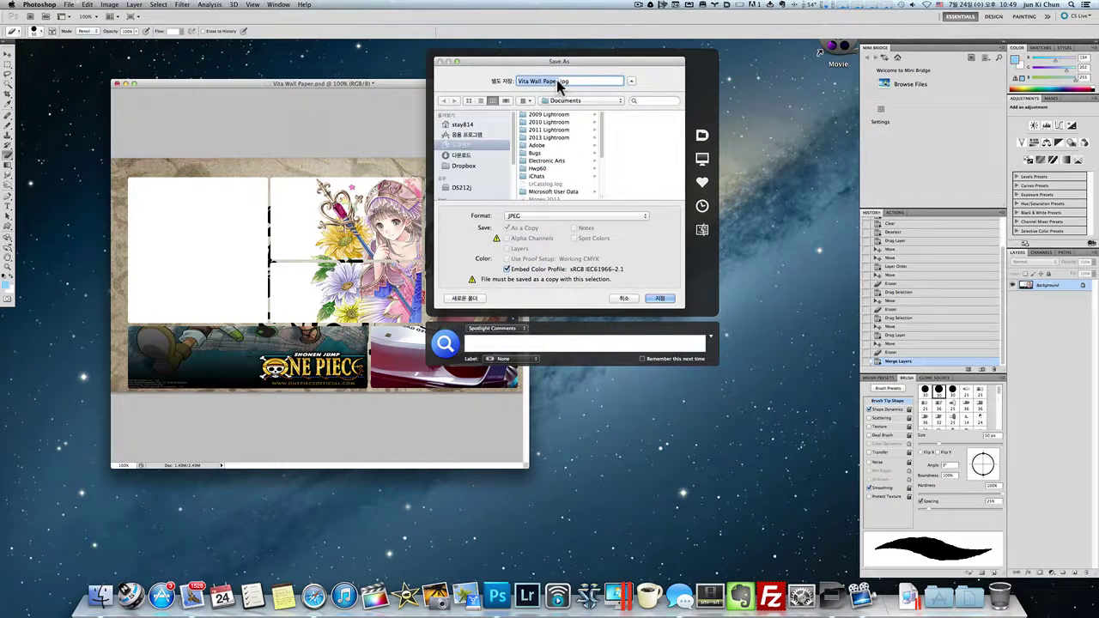
{"action": "left_click", "coordinate": [472, 82]}
{"action": "type", "text": "as"}
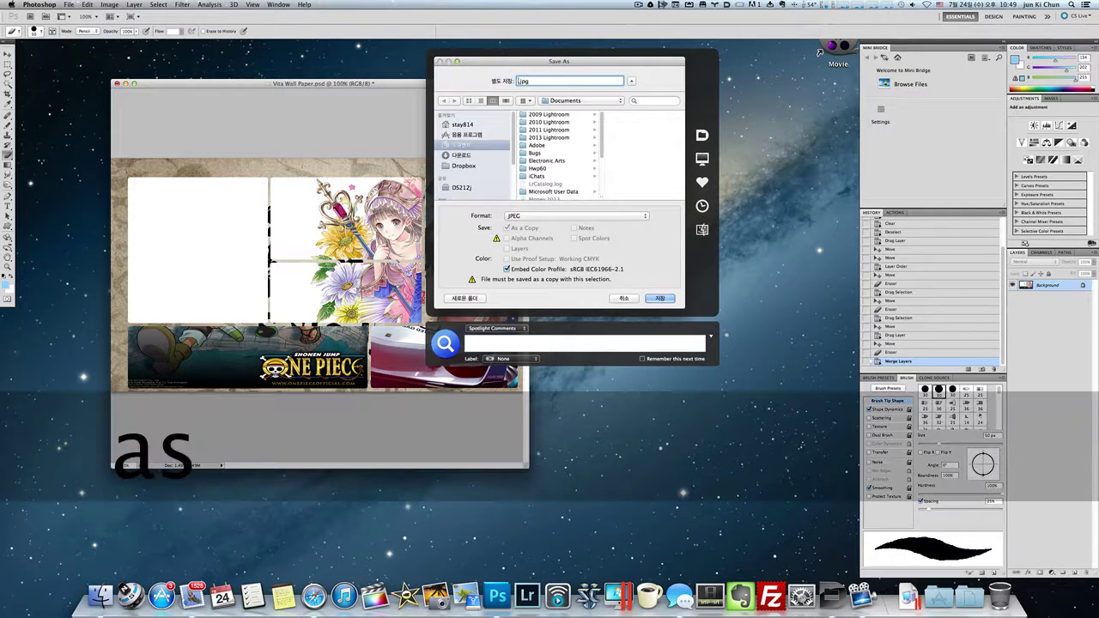
{"action": "type", "text": "1331133"}
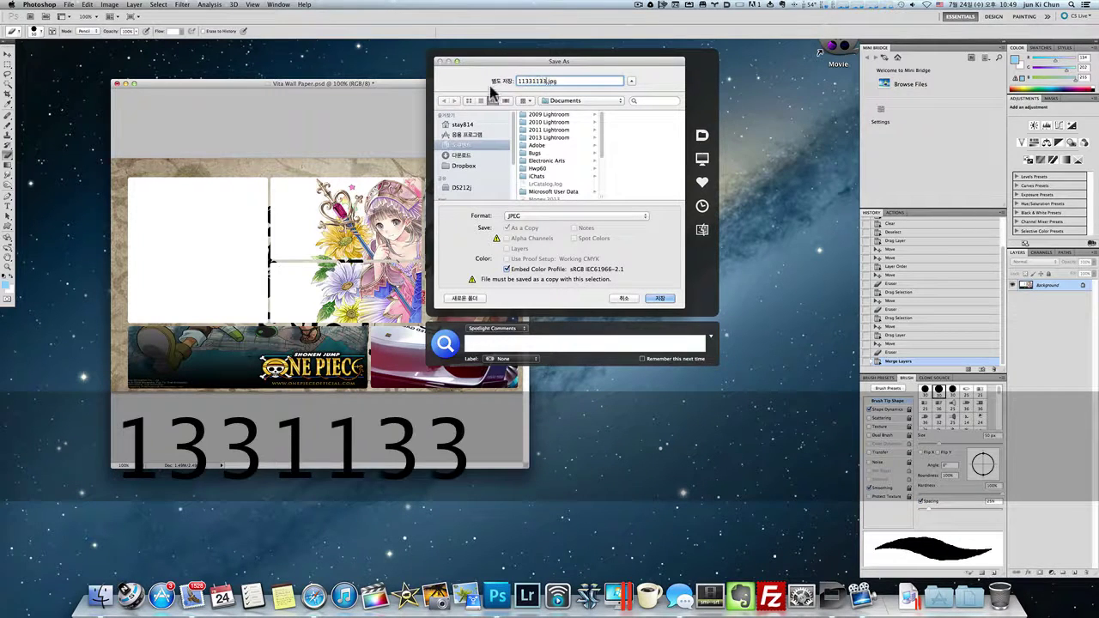
{"action": "left_click", "coordinate": [660, 299]}
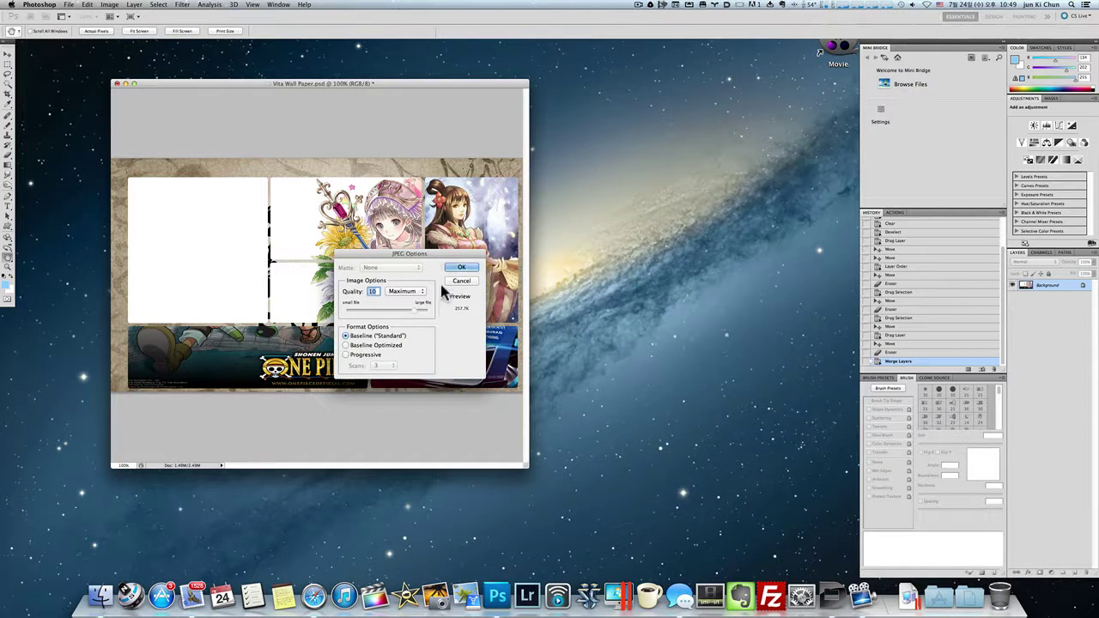
{"action": "left_click", "coordinate": [462, 269]}
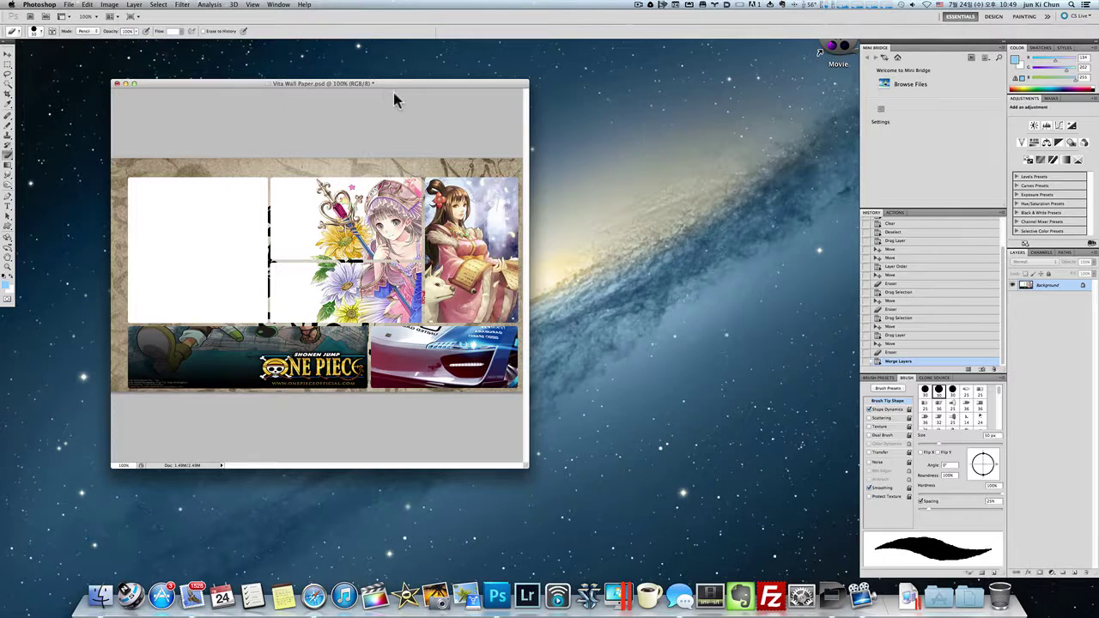
Close Vita Wall Paper.psd without saving its changes, so the layered original is kept.
{"action": "left_click_drag", "start_coordinate": [387, 90], "coordinate": [531, 75]}
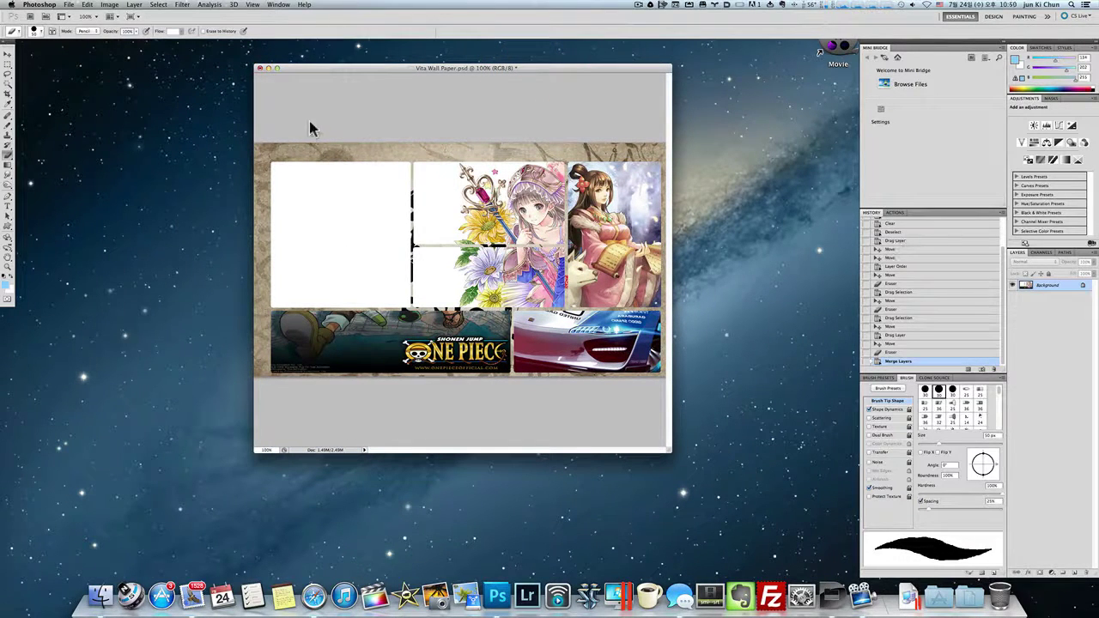
{"action": "left_click", "coordinate": [260, 68]}
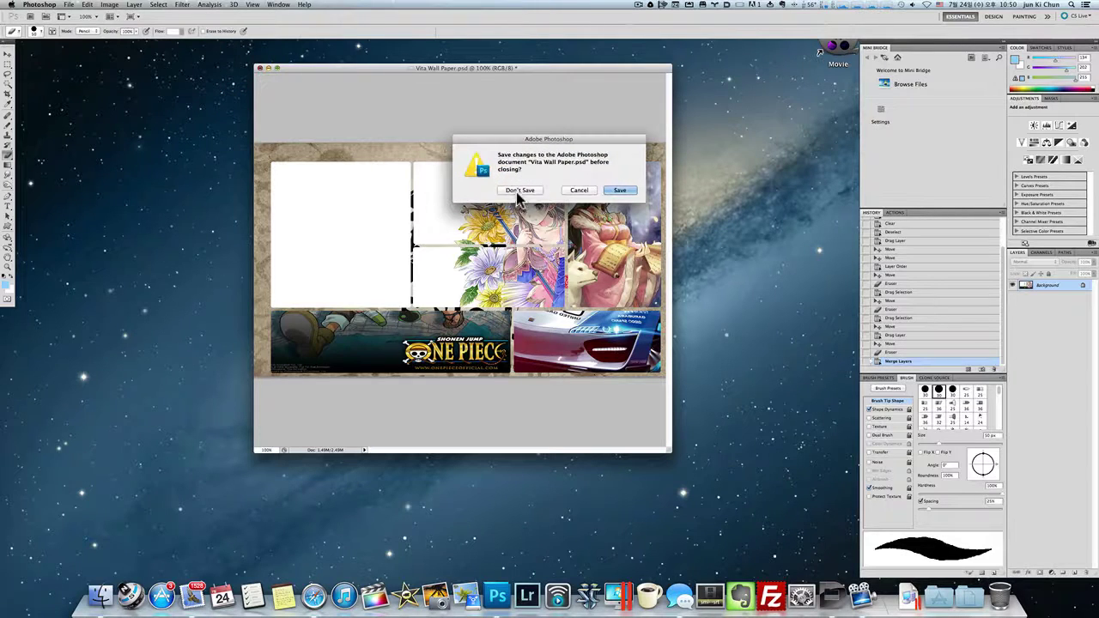
{"action": "left_click", "coordinate": [519, 191]}
Open 11331133.jpg from the Documents folder in the image viewer and move its window to the middle of the desktop.
{"action": "left_click", "coordinate": [624, 238]}
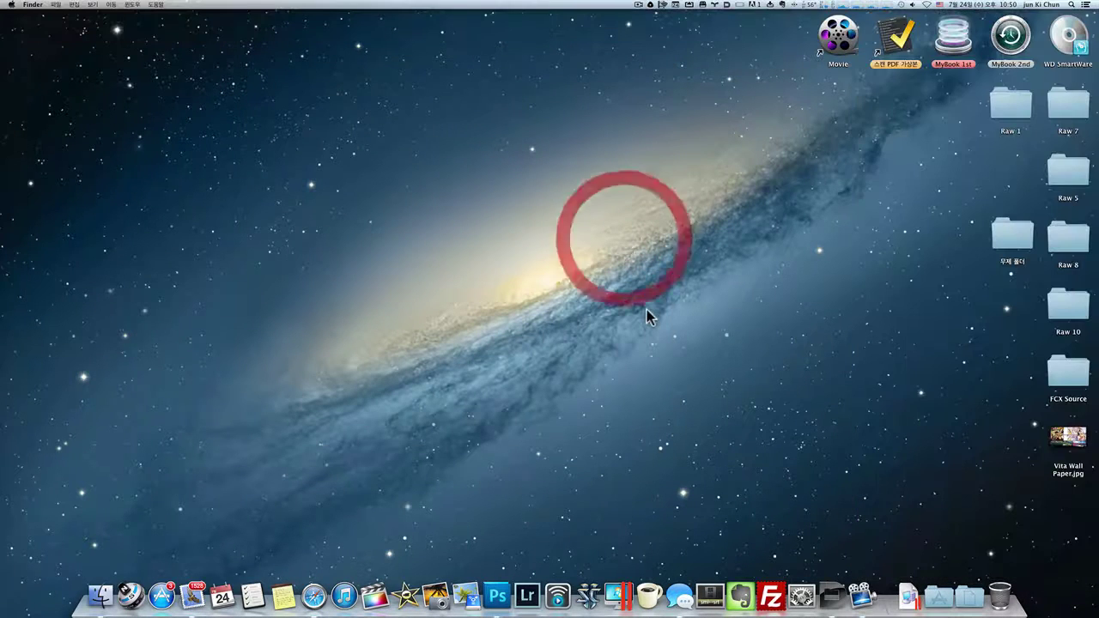
{"action": "left_click", "coordinate": [939, 594]}
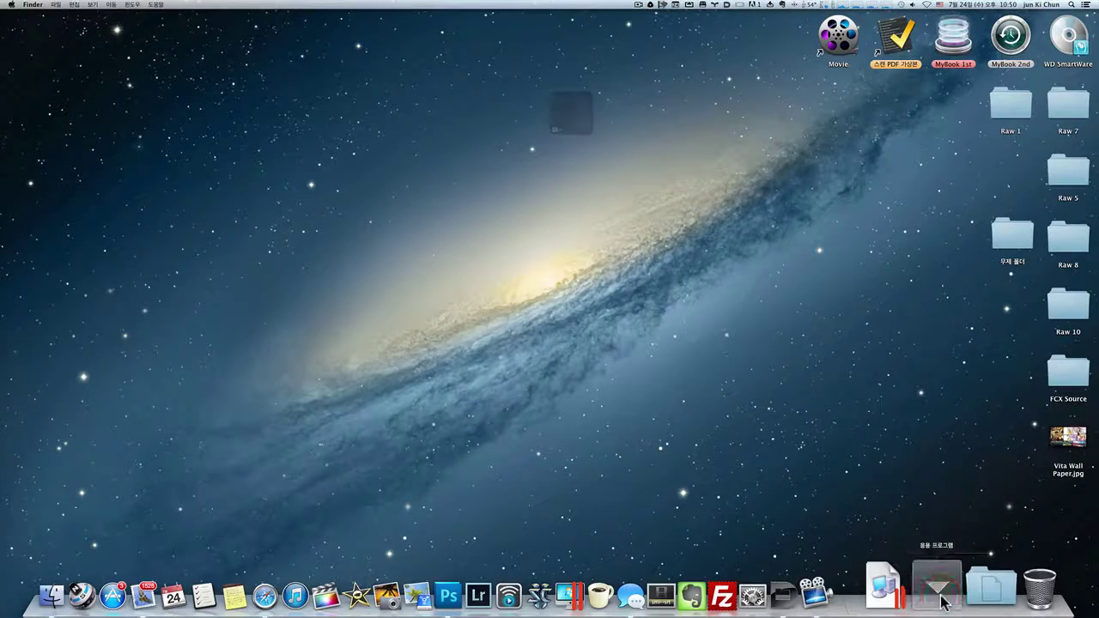
{"action": "left_click", "coordinate": [969, 595]}
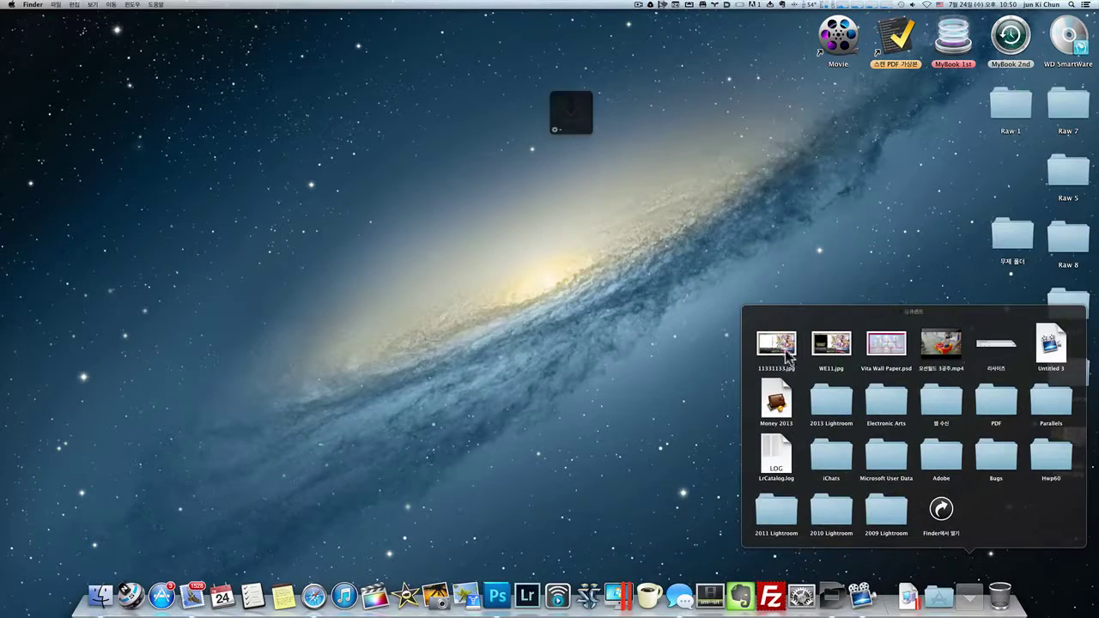
{"action": "left_click", "coordinate": [776, 346]}
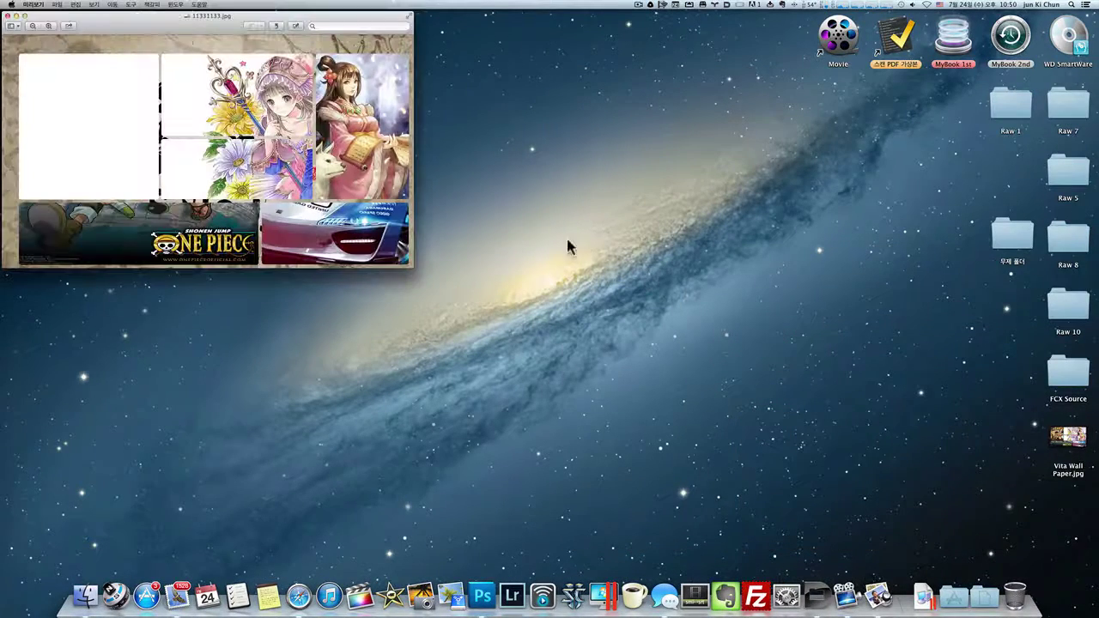
{"action": "left_click_drag", "start_coordinate": [302, 21], "coordinate": [620, 139]}
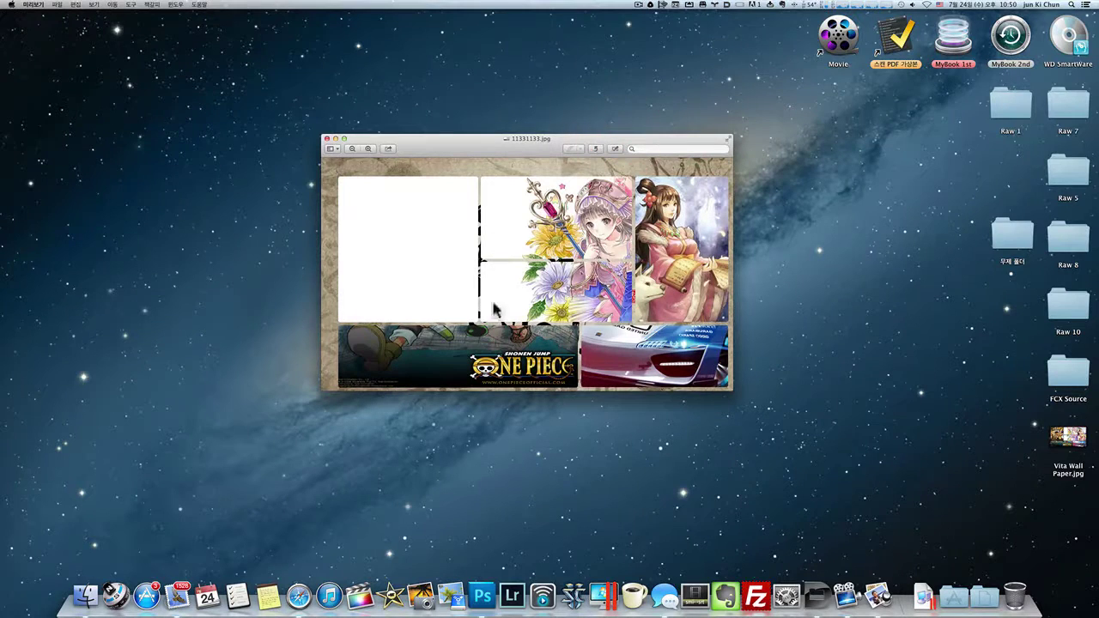